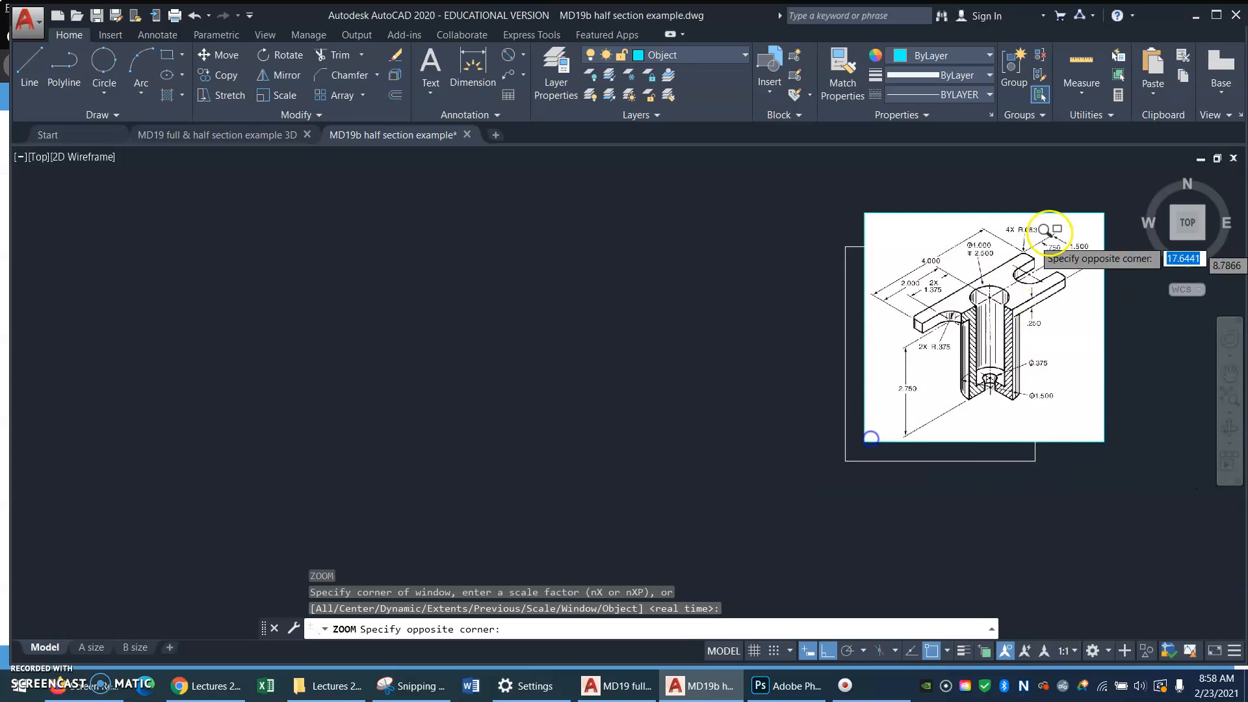
Step: Draw a horizontal line in the empty area to the left of the reference picture
{"action": "left_click", "coordinate": [1123, 193]}
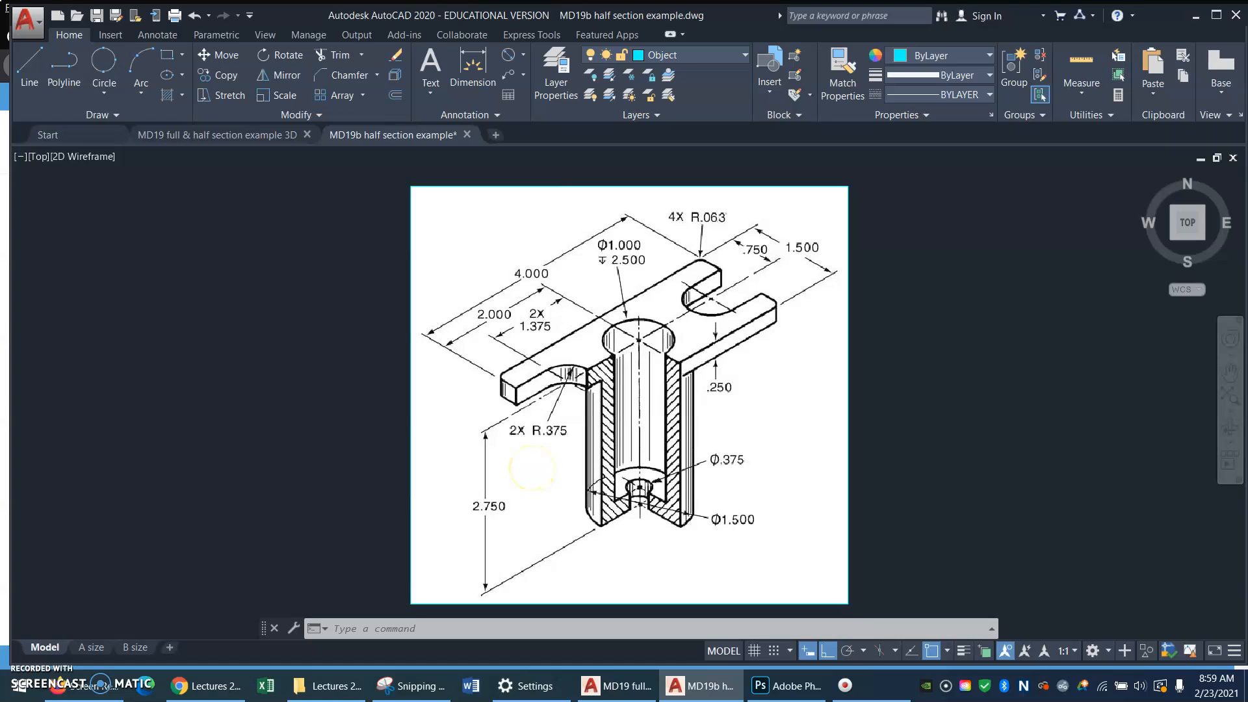
{"action": "type", "text": "z"}
{"action": "key", "text": "Return"}
{"action": "type", "text": "p"}
{"action": "key", "text": "Return"}
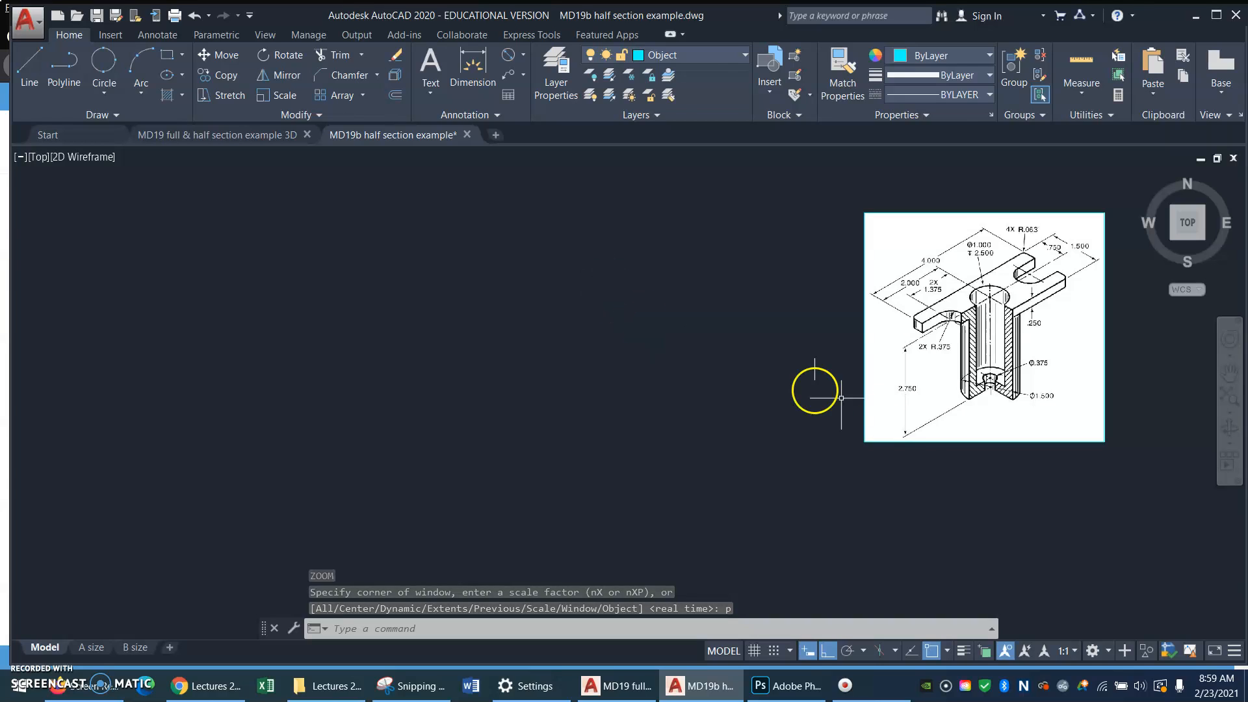
{"action": "left_click", "coordinate": [829, 652]}
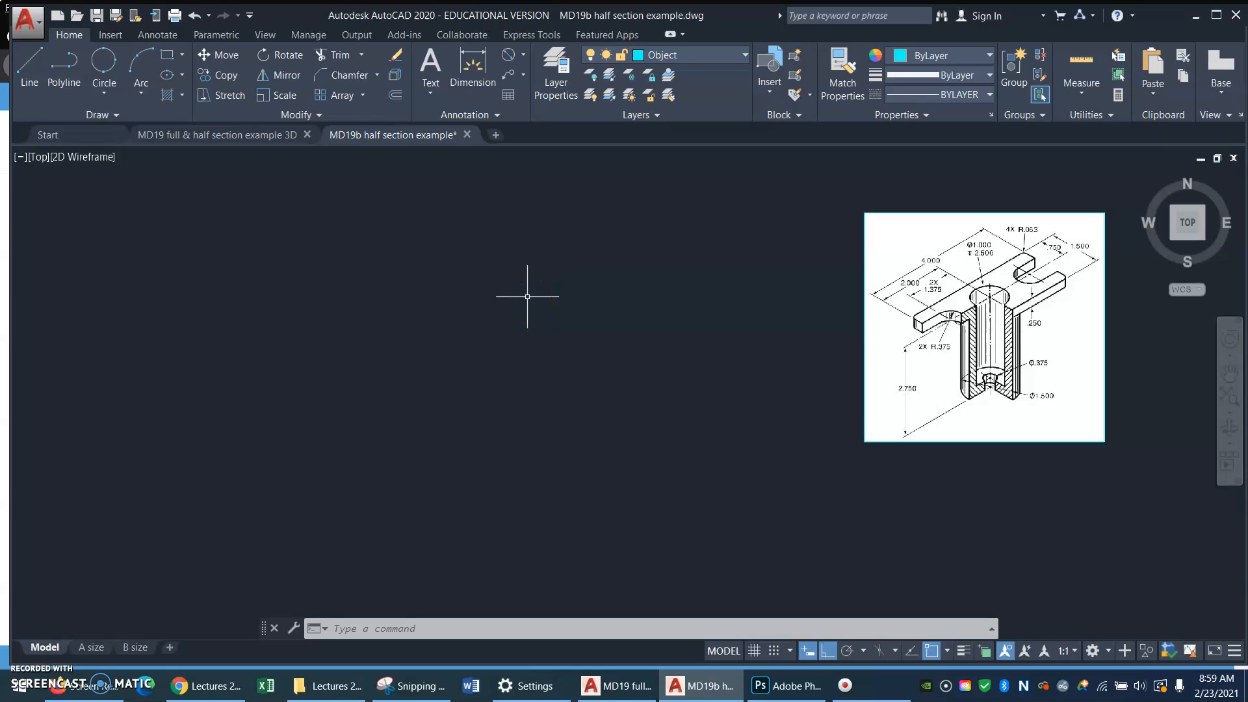
{"action": "type", "text": "l"}
{"action": "key", "text": "Return"}
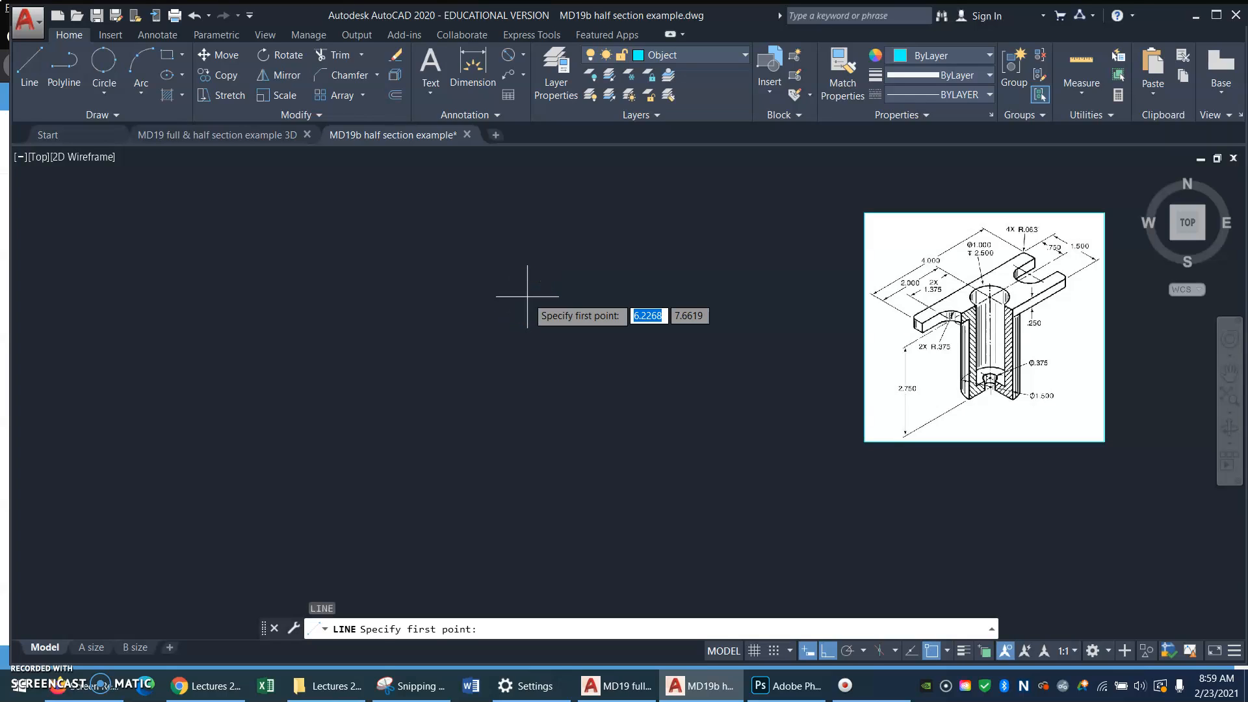
{"action": "left_click", "coordinate": [527, 296]}
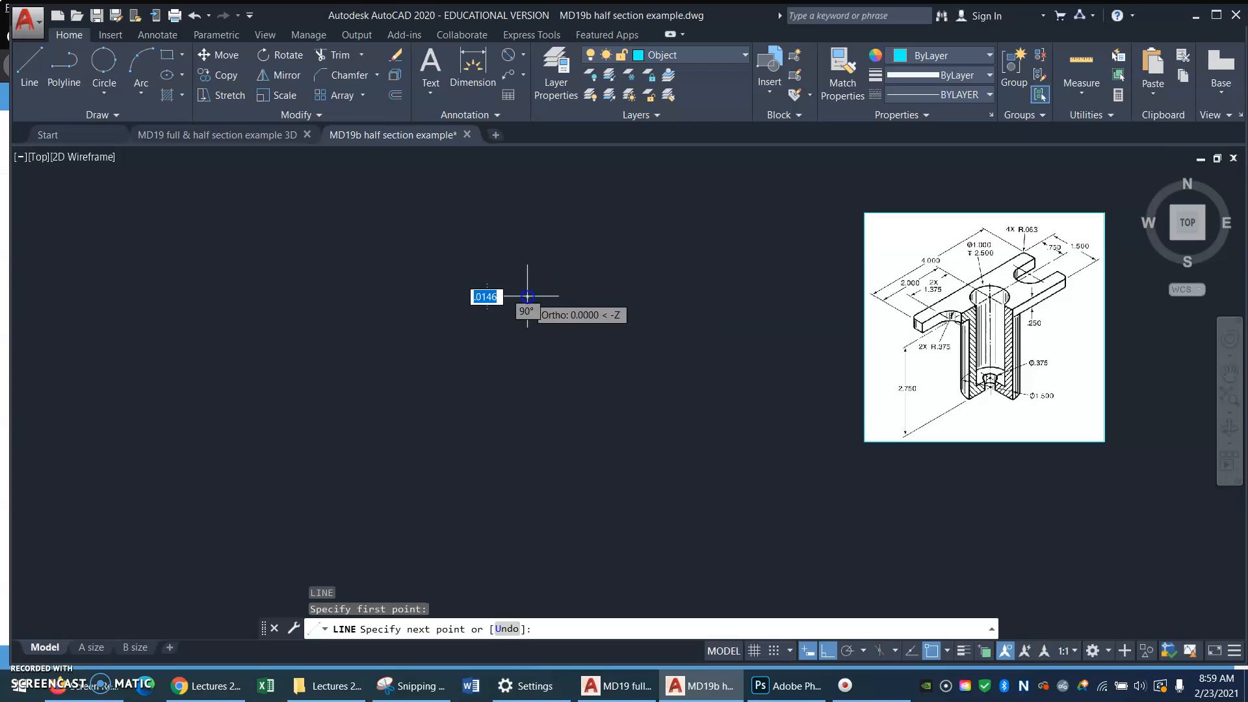
{"action": "left_click", "coordinate": [760, 296]}
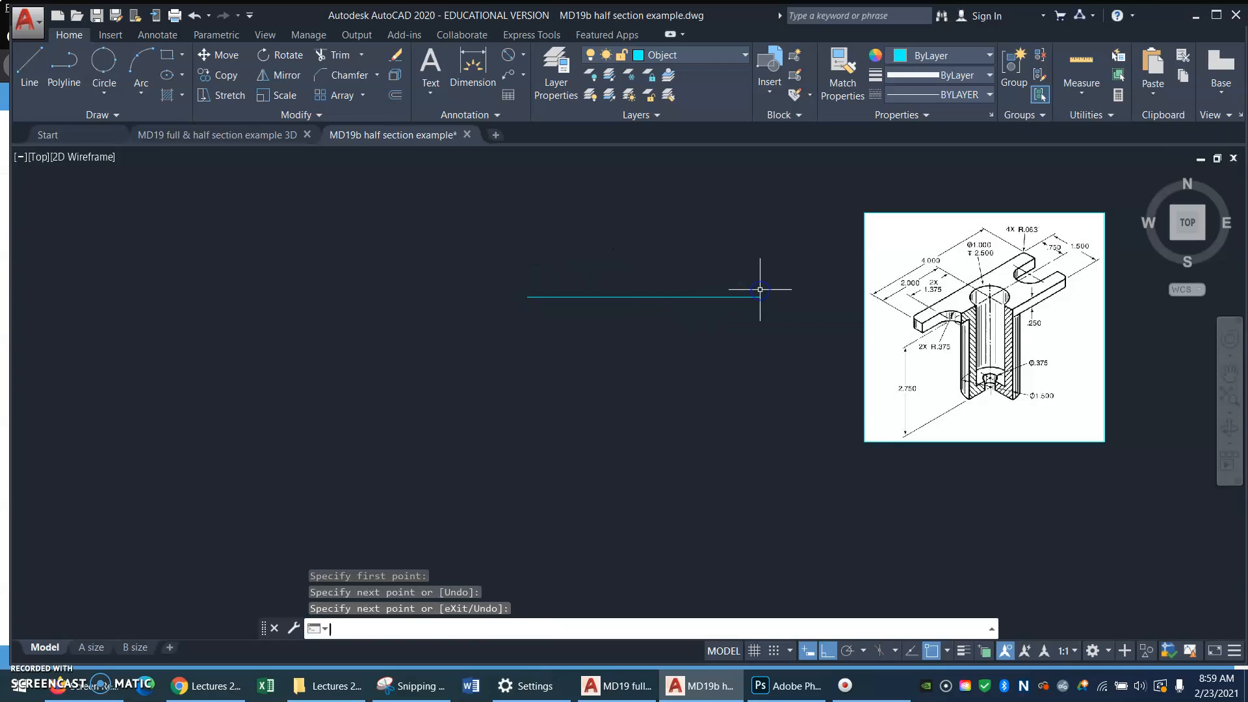
{"action": "key", "text": "Return"}
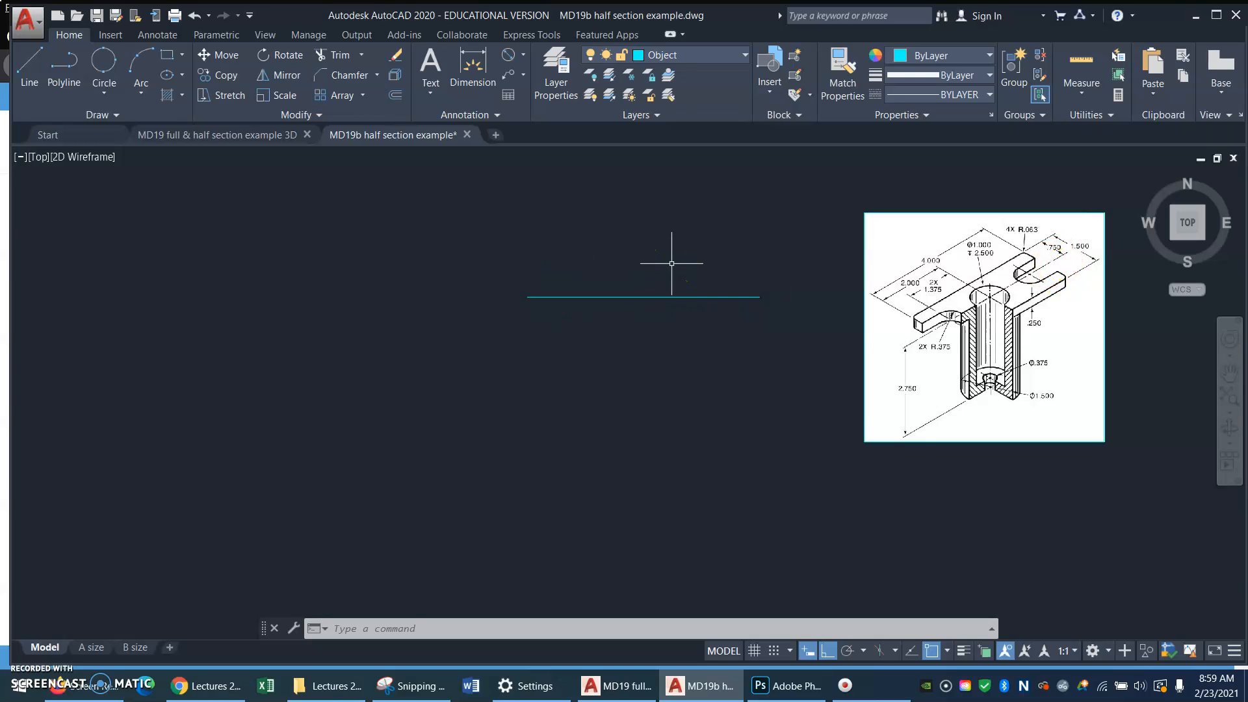
Step: Offset the horizontal line upward twice at 0.75 spacing to make three parallel lines
{"action": "type", "text": "oo"}
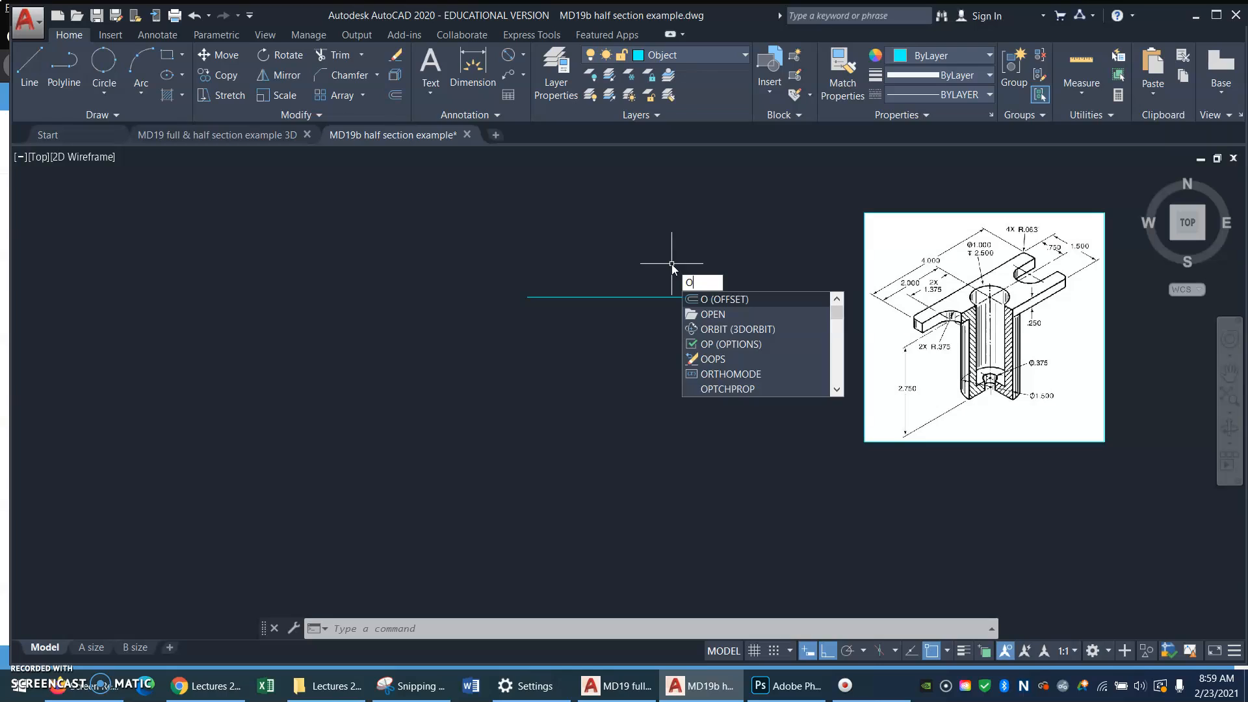
{"action": "key", "text": "Return"}
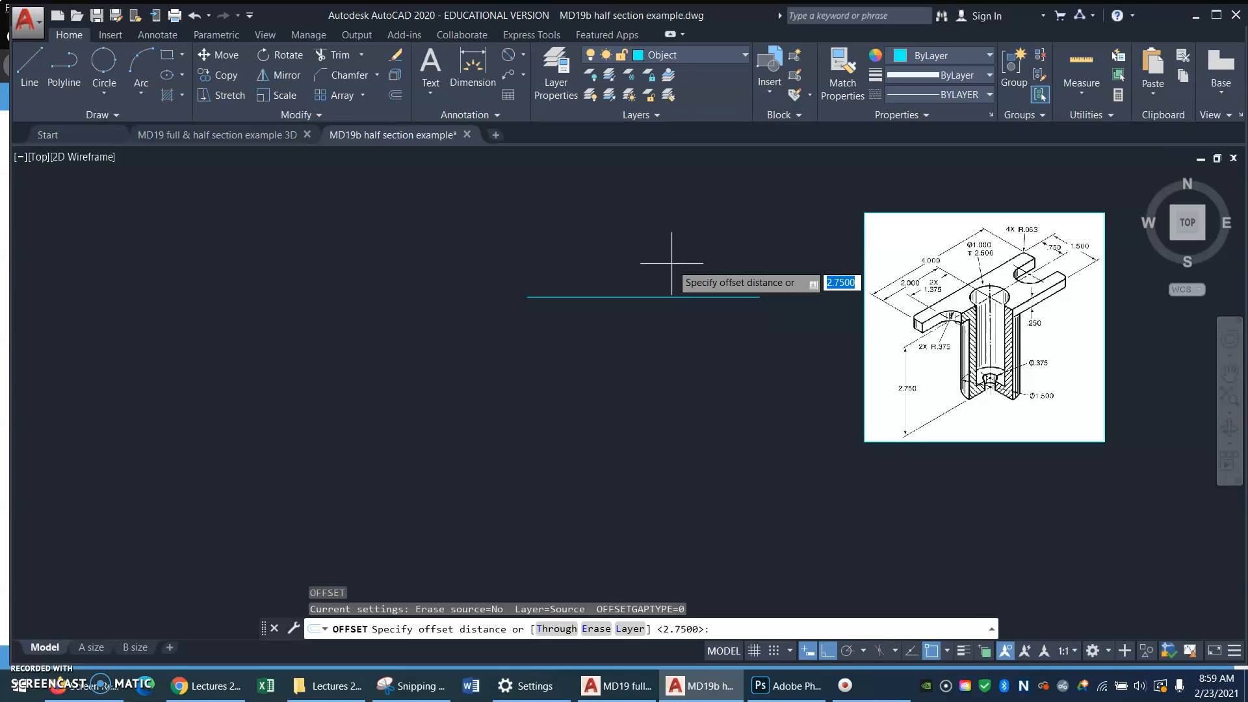
{"action": "type", "text": ".75"}
{"action": "key", "text": "Return"}
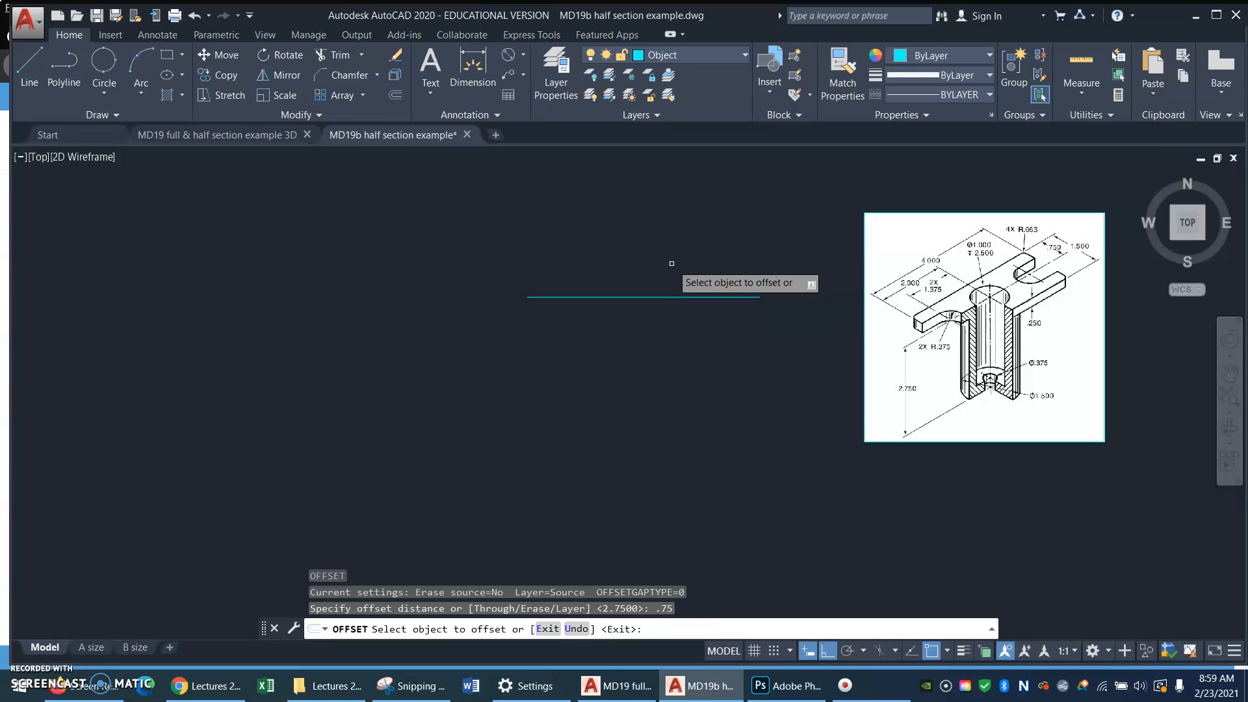
{"action": "left_click", "coordinate": [683, 297]}
{"action": "left_click", "coordinate": [684, 270]}
{"action": "left_click", "coordinate": [687, 263]}
{"action": "left_click", "coordinate": [706, 227]}
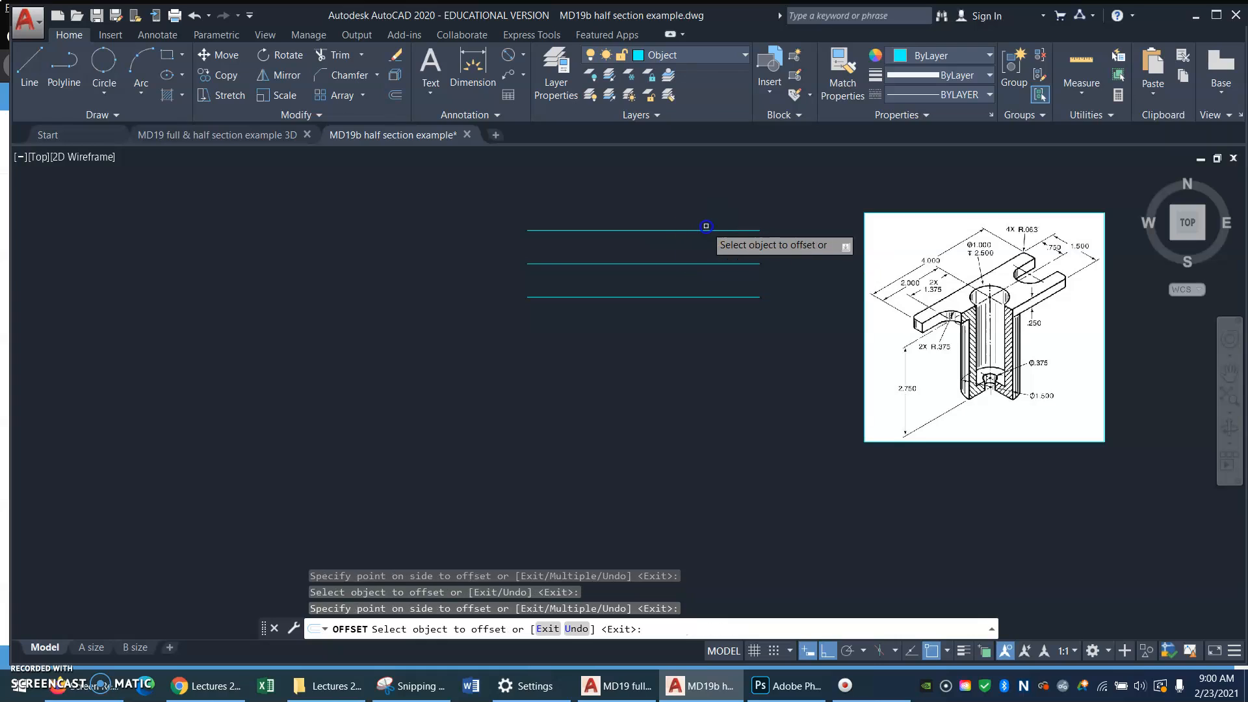
{"action": "key", "text": "Return"}
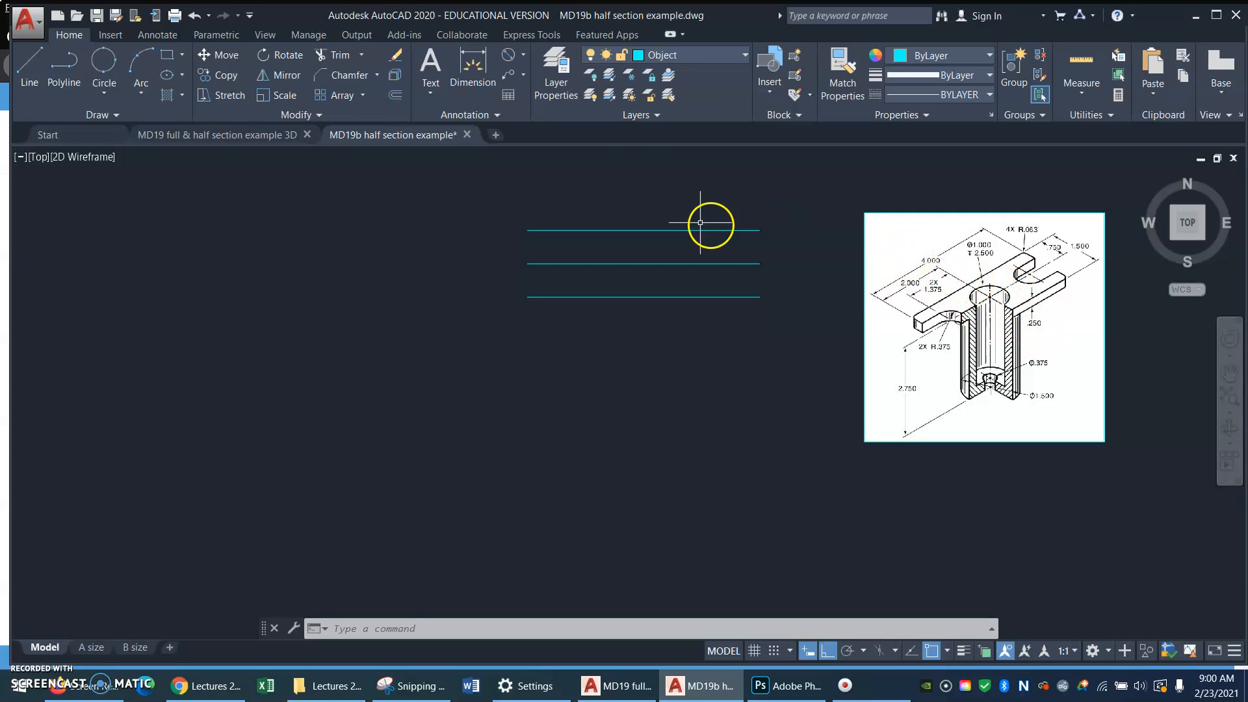
Step: Draw a vertical line through the middle of the three horizontal lines, extending past the upper and lower ones
{"action": "key", "text": "l"}
{"action": "key", "text": "Return"}
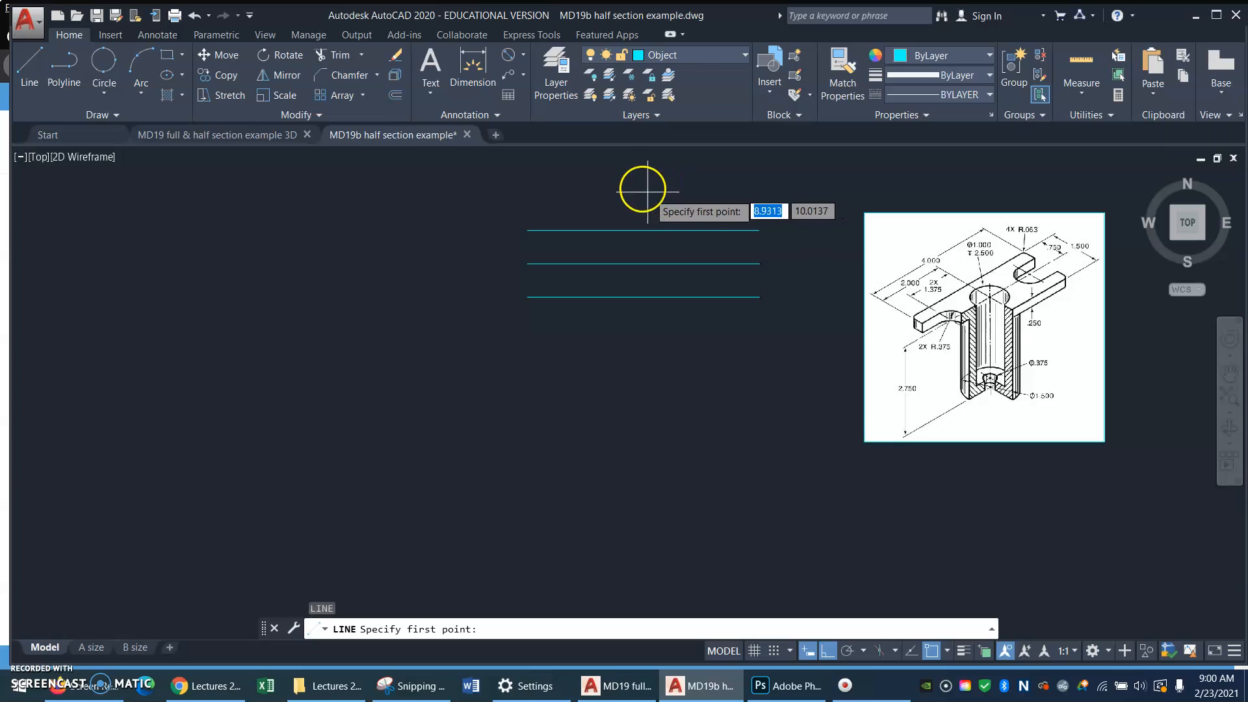
{"action": "left_click", "coordinate": [648, 191]}
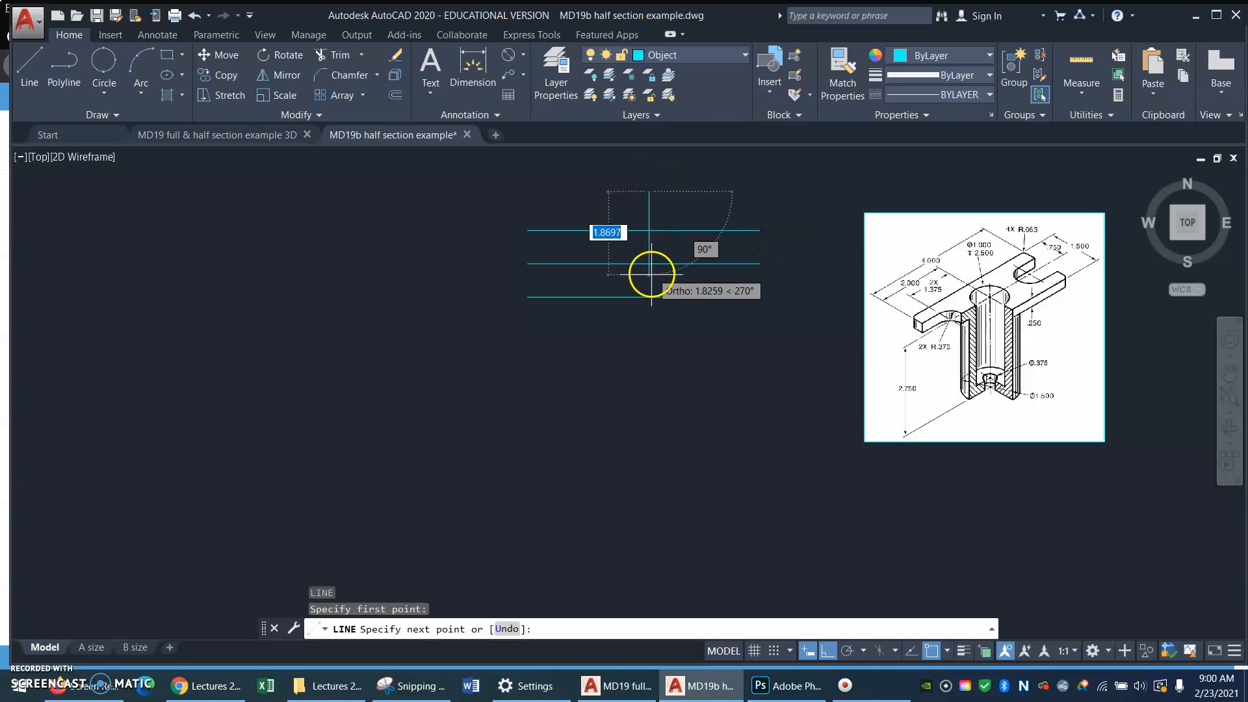
{"action": "left_click", "coordinate": [649, 330]}
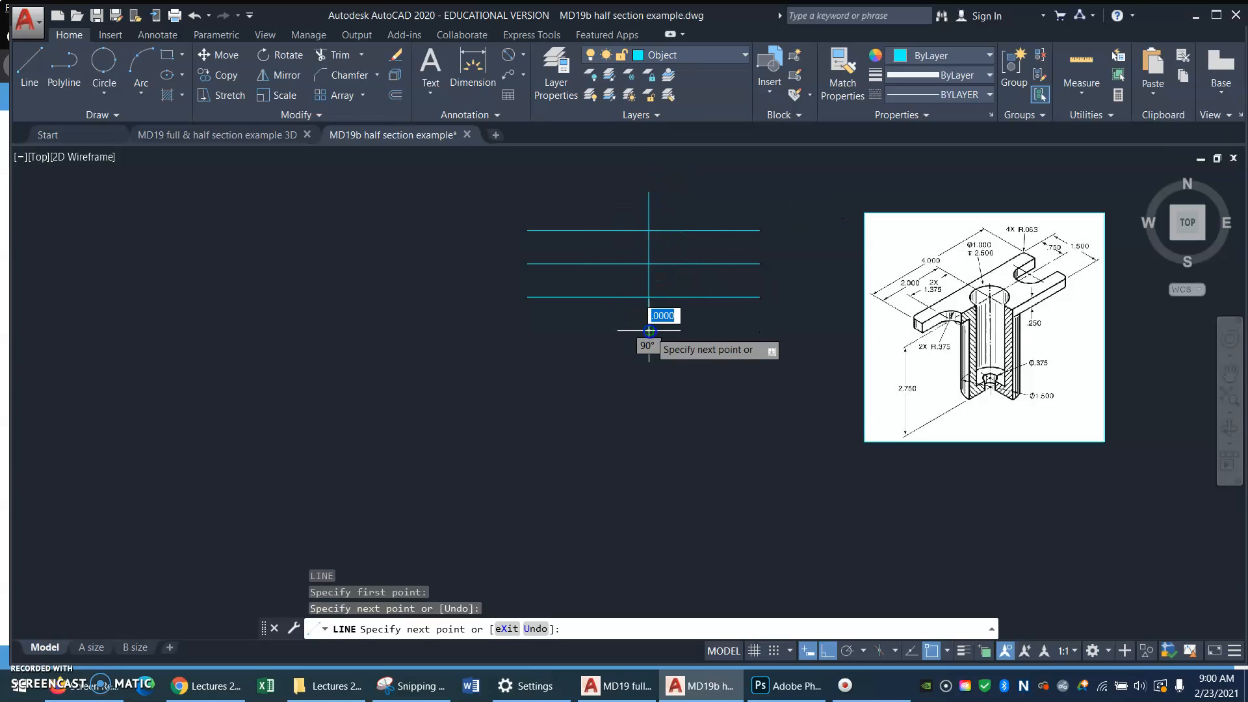
{"action": "key", "text": "Return"}
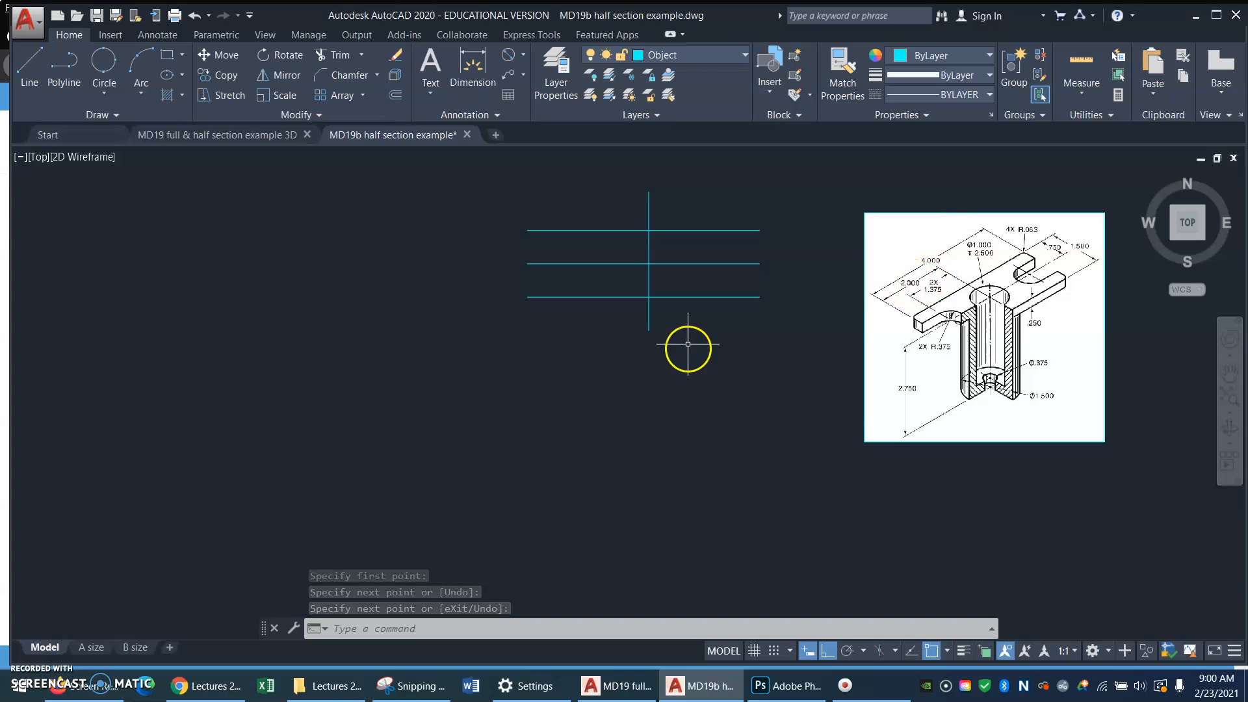
Step: Offset the vertical centre line 1.375 to both sides
{"action": "type", "text": "o"}
{"action": "key", "text": "Return"}
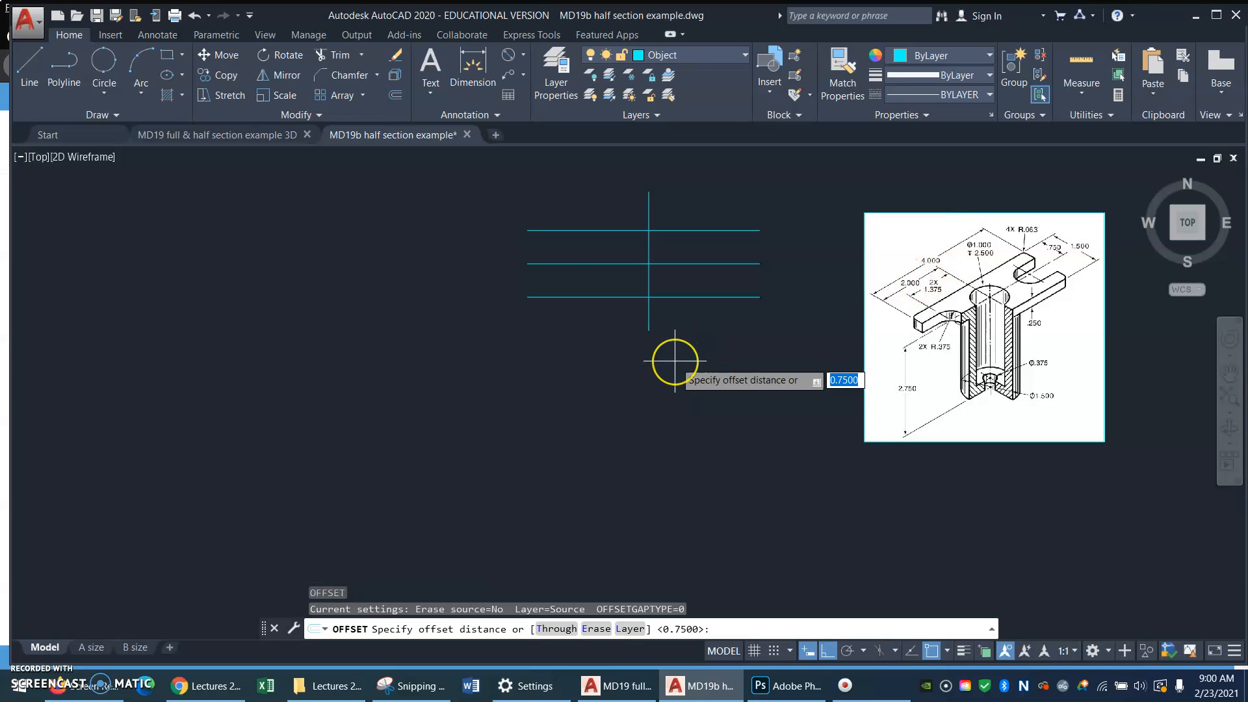
{"action": "type", "text": "1.3"}
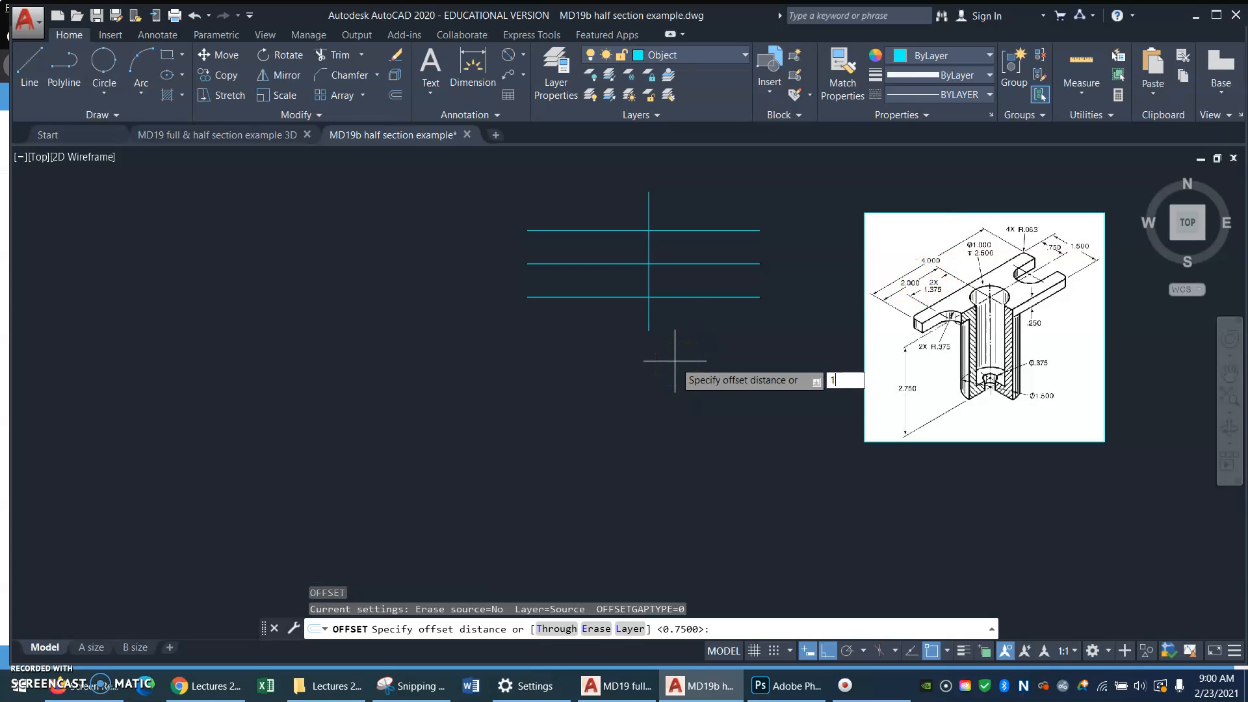
{"action": "key", "text": "Return"}
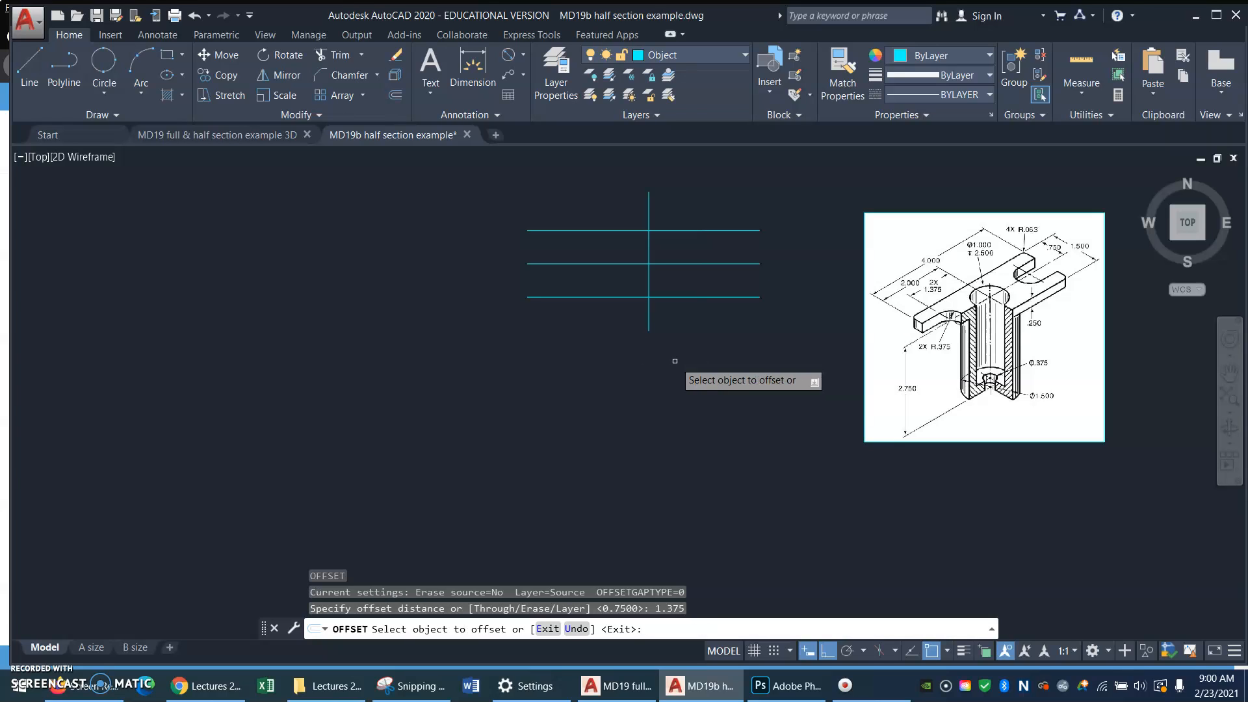
{"action": "left_click", "coordinate": [649, 317]}
{"action": "left_click", "coordinate": [589, 325]}
{"action": "left_click", "coordinate": [649, 323]}
{"action": "left_click", "coordinate": [702, 322]}
{"action": "key", "text": "Return"}
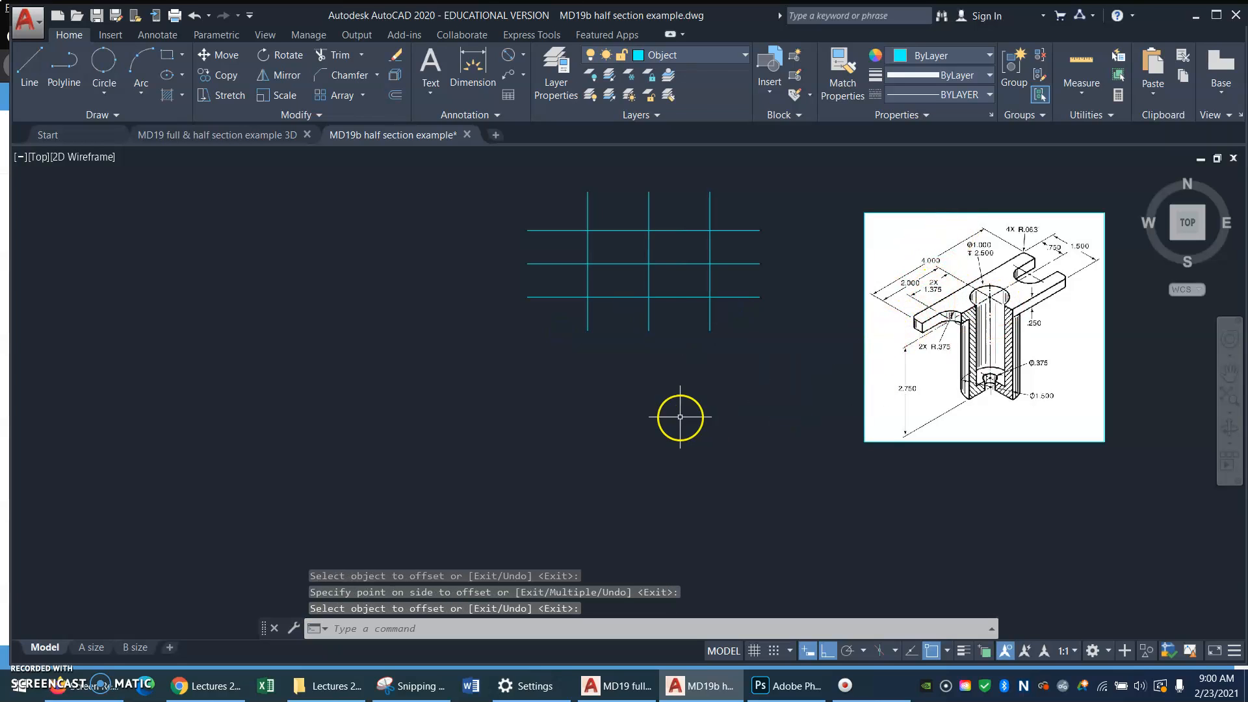
Step: Offset the vertical centre line 2 to both sides for the outer ends of the plate
{"action": "type", "text": "o"}
{"action": "key", "text": "Return"}
{"action": "type", "text": "2"}
{"action": "key", "text": "Return"}
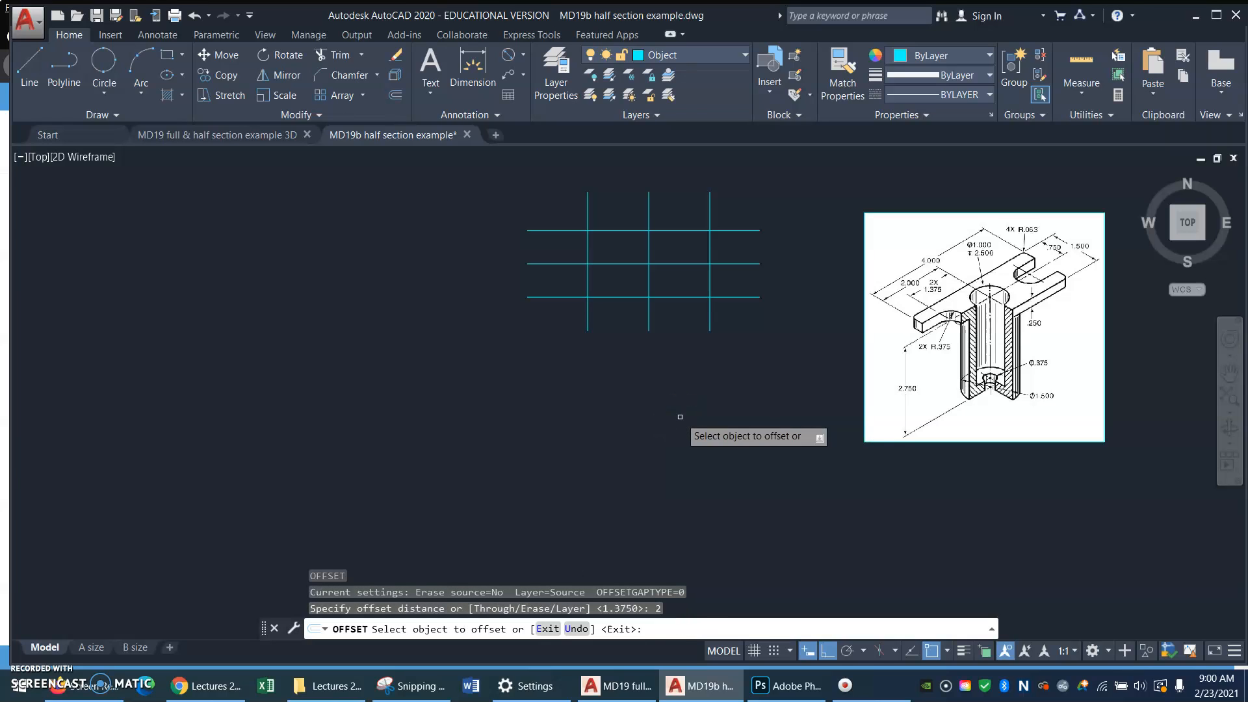
{"action": "left_click", "coordinate": [648, 314]}
{"action": "left_click", "coordinate": [496, 326]}
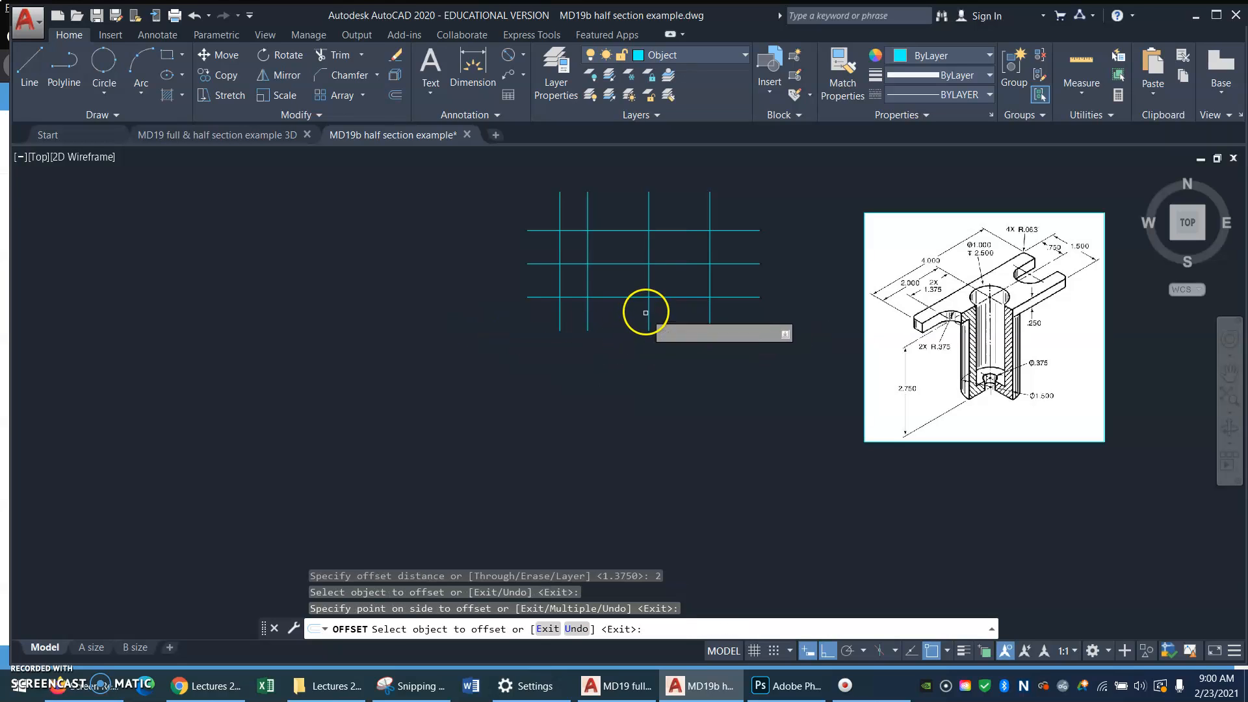
{"action": "left_click", "coordinate": [651, 318]}
{"action": "left_click", "coordinate": [780, 322]}
{"action": "key", "text": "Return"}
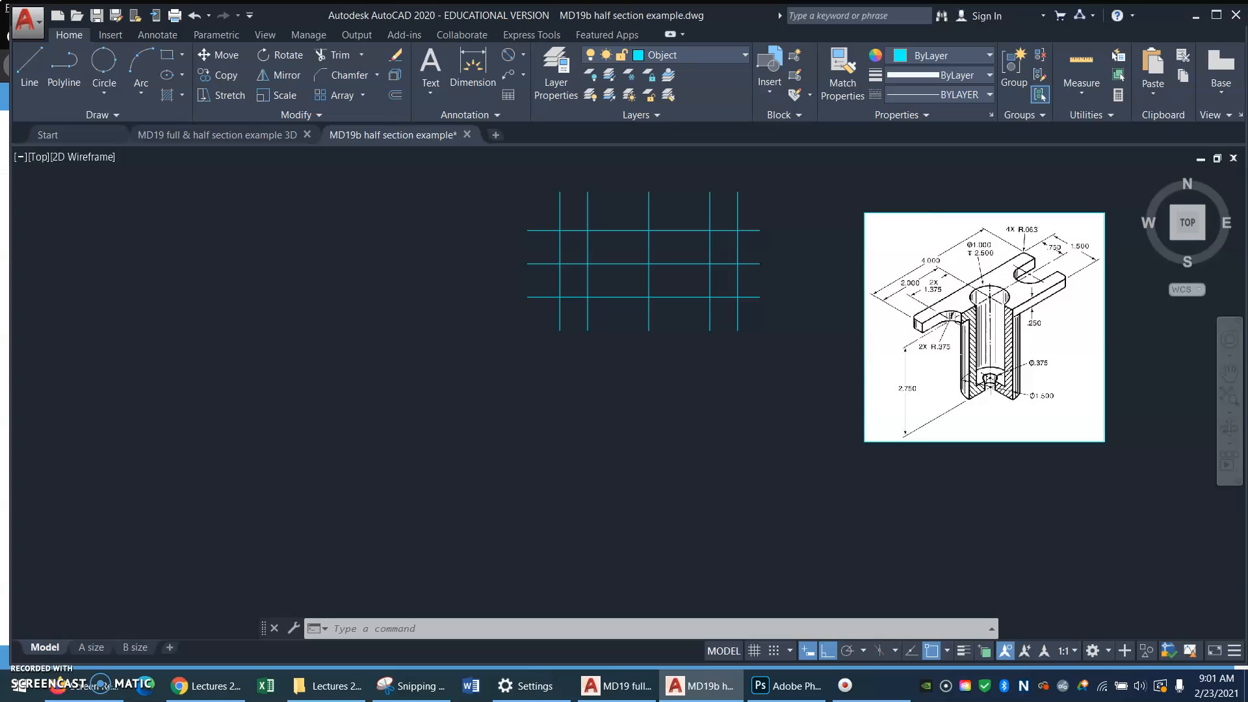
Step: Draw a circle of radius 0.375 where the middle horizontal line crosses the inner left vertical line
{"action": "type", "text": "c"}
{"action": "key", "text": "Return"}
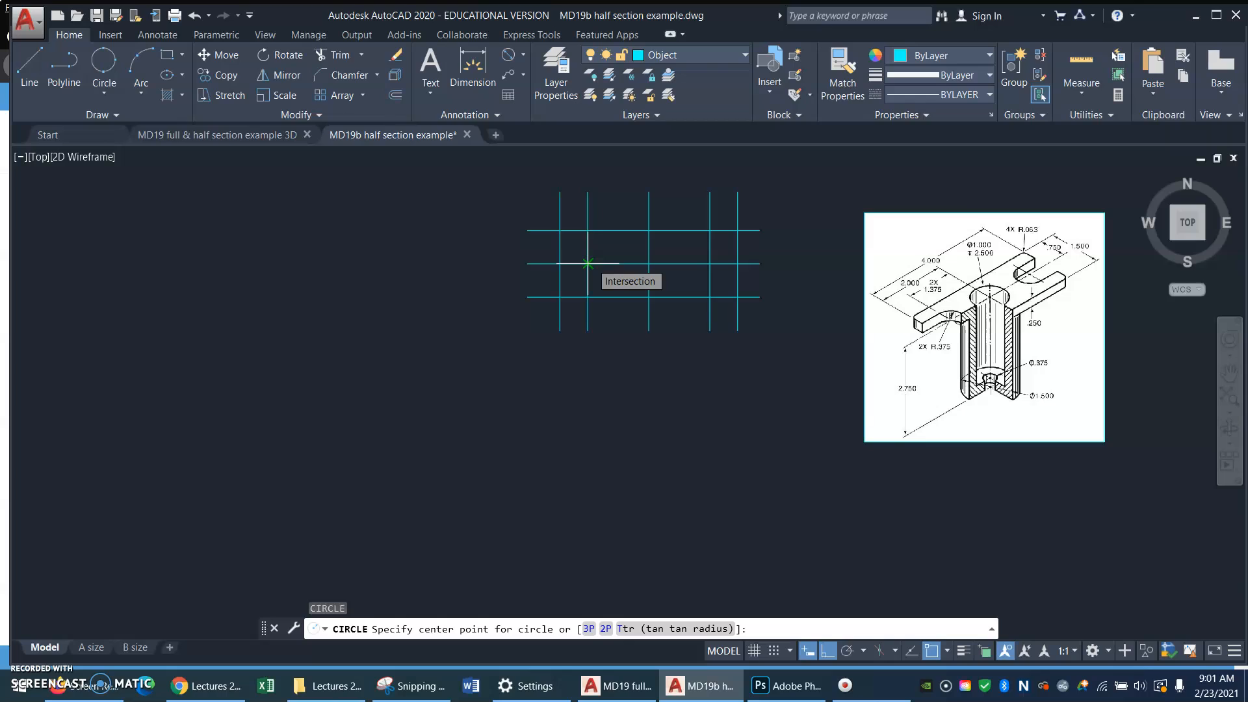
{"action": "left_click", "coordinate": [588, 263]}
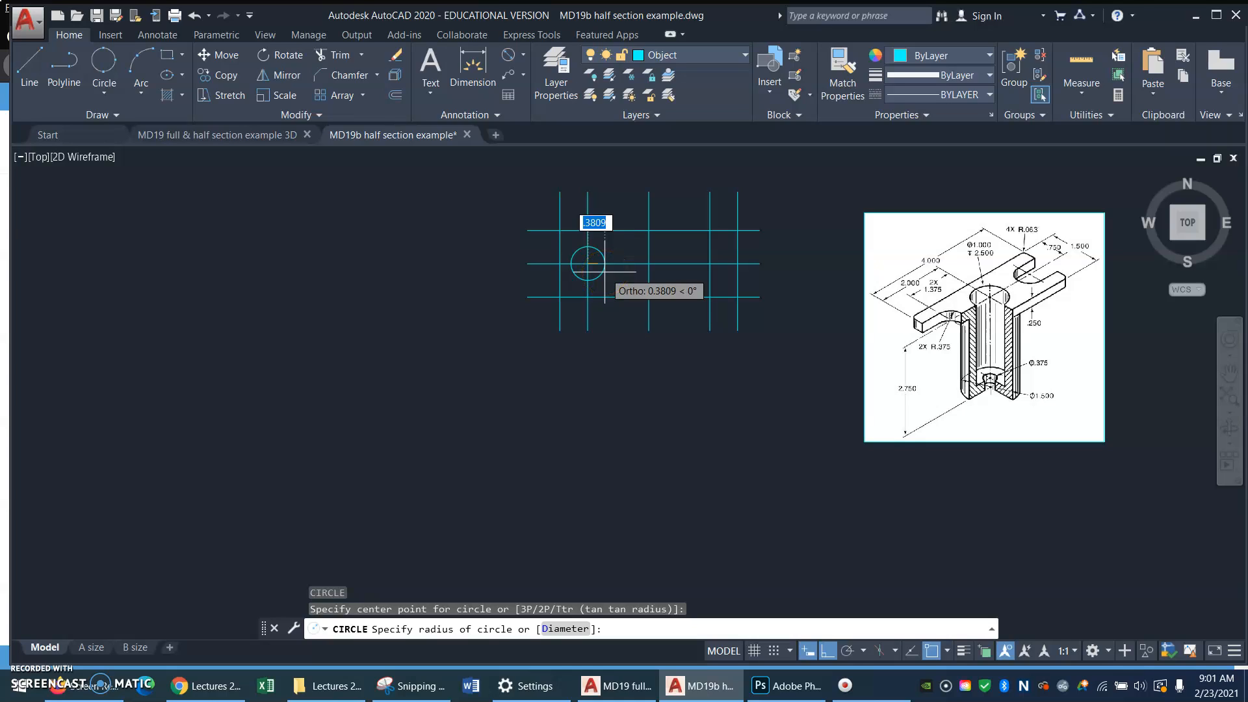
{"action": "type", "text": ".375"}
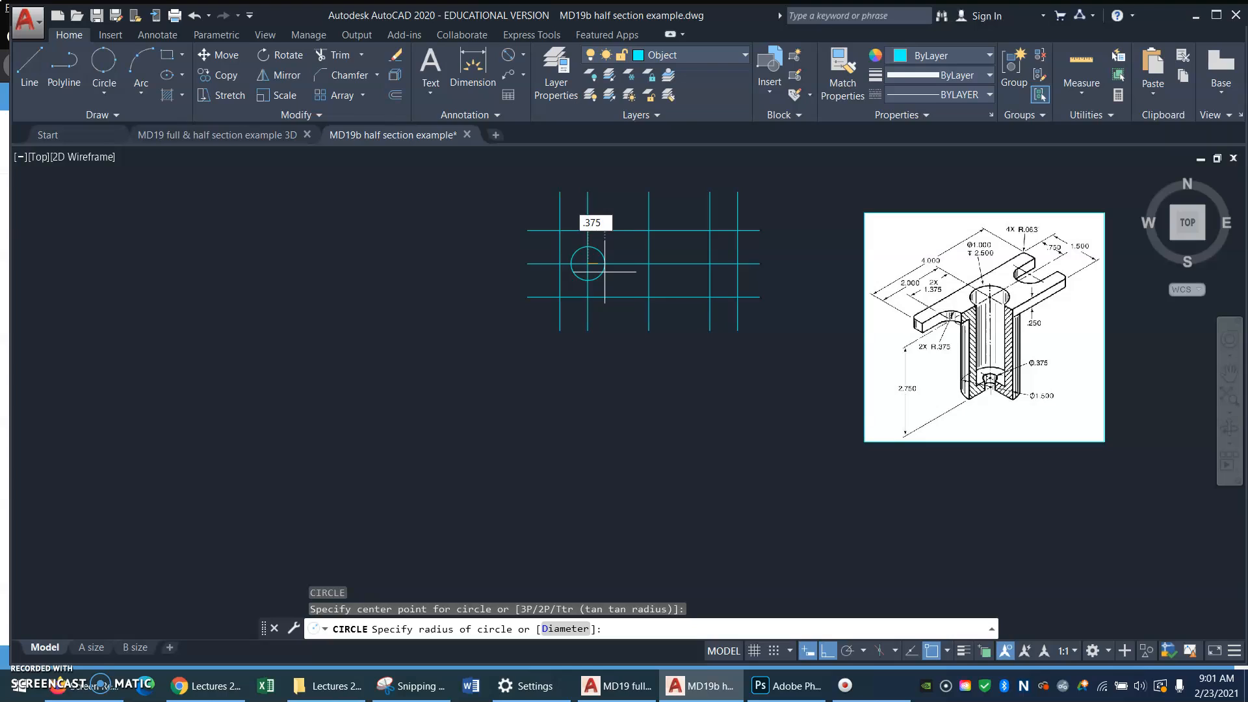
{"action": "key", "text": "Return"}
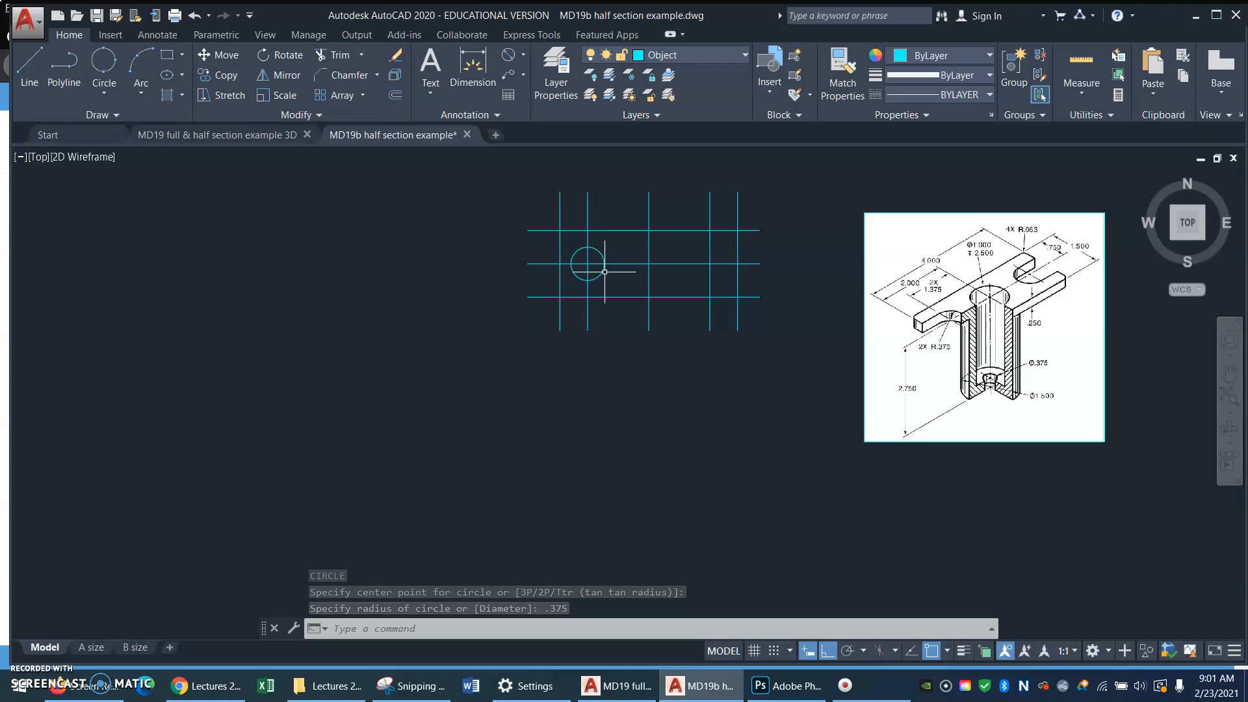
Step: Draw a second circle of radius 0.375, centred with an Intersection snap where the middle horizontal line crosses the inner right vertical line
{"action": "key", "text": "Return"}
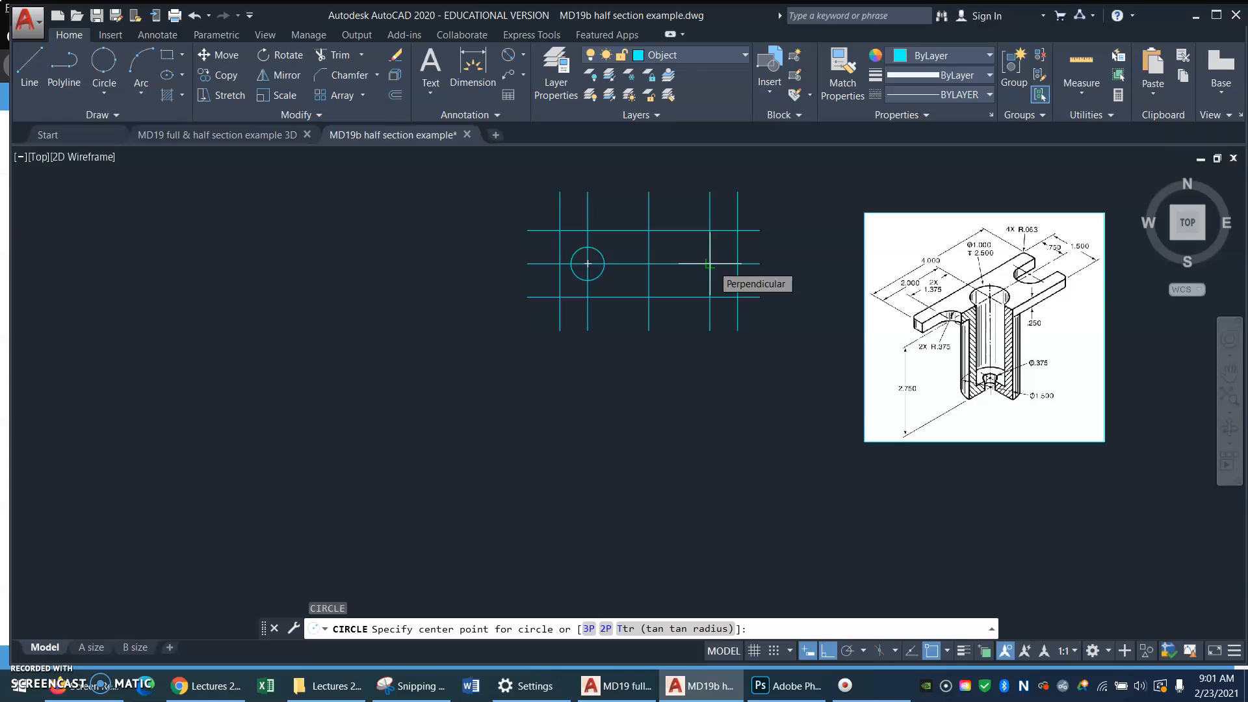
{"action": "key", "text": "F8"}
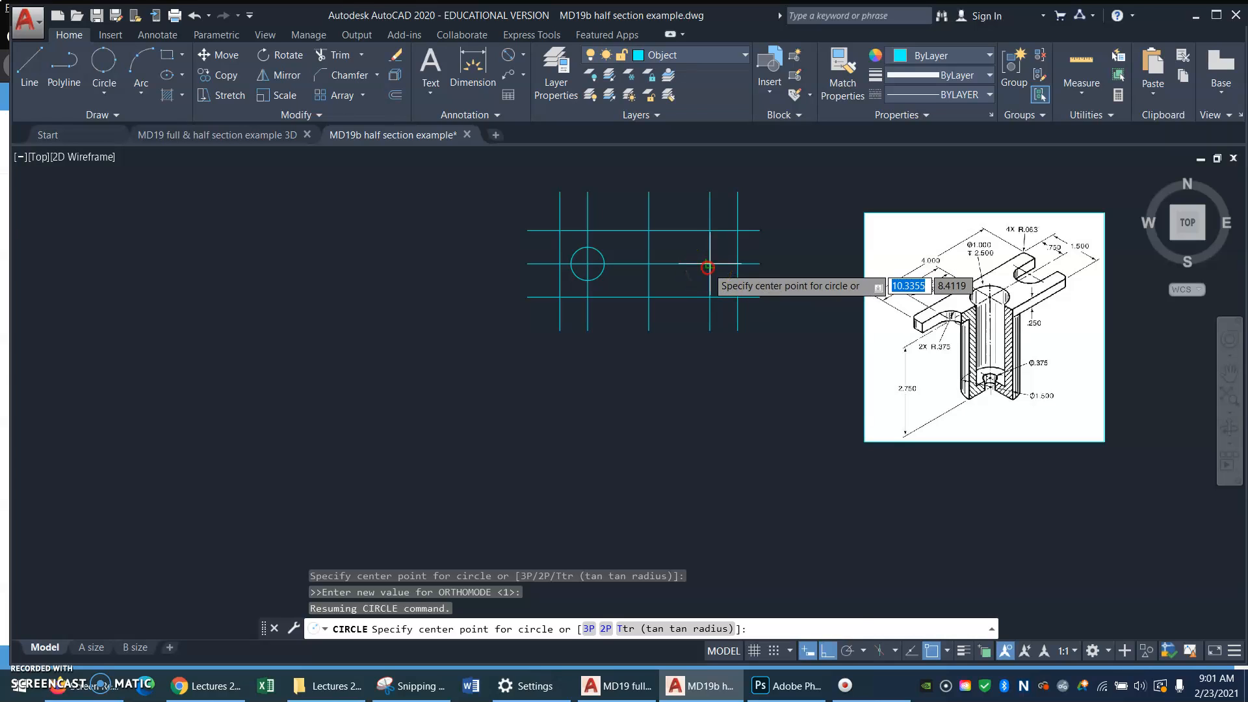
{"action": "right_click", "coordinate": [708, 267], "text": "shift"}
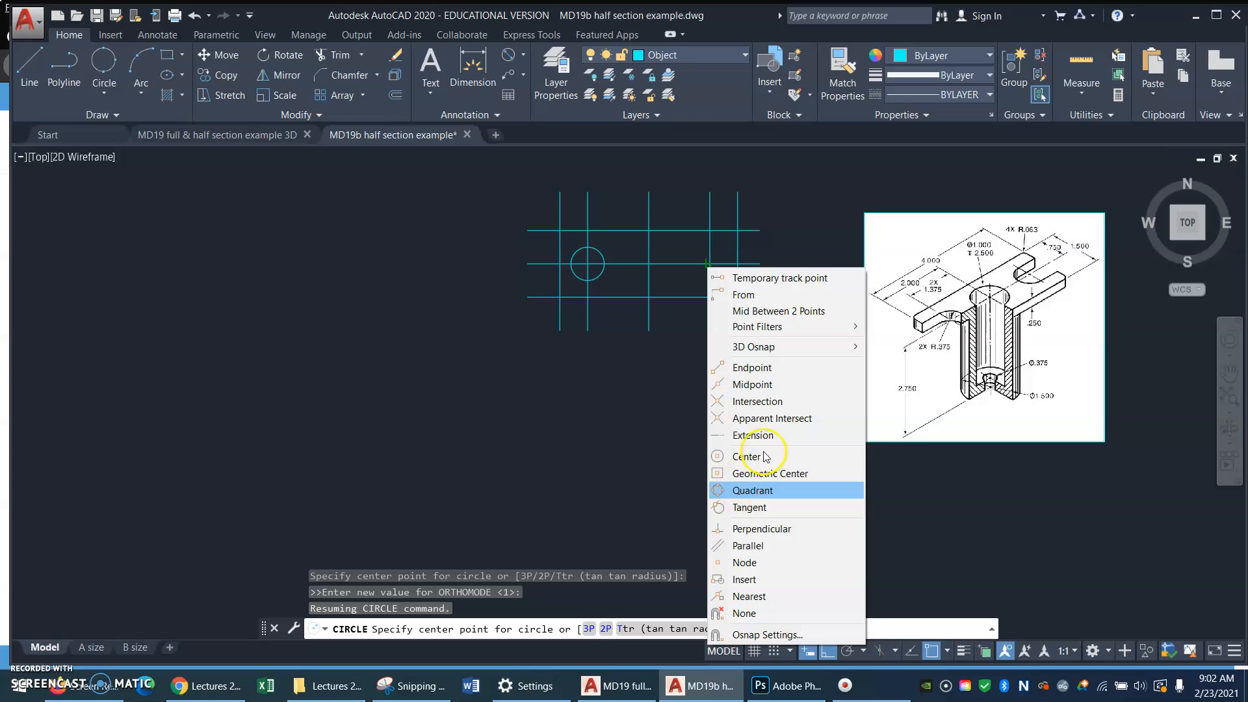
{"action": "left_click", "coordinate": [782, 403]}
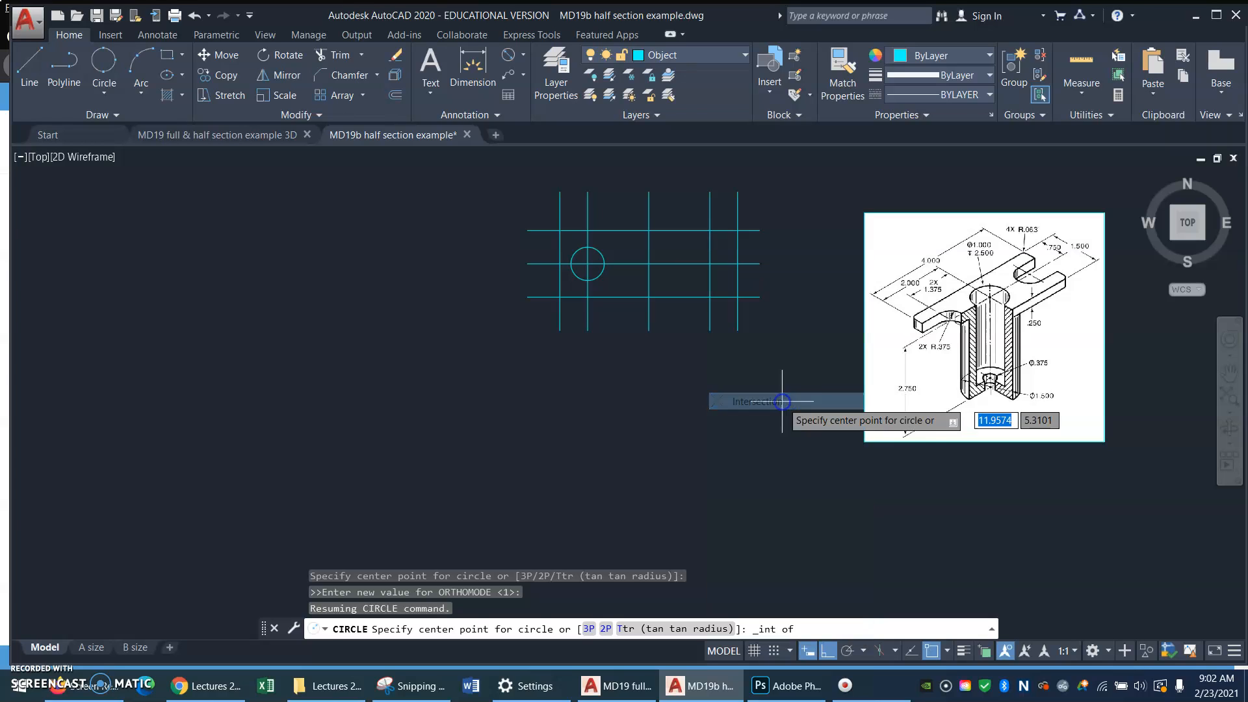
{"action": "left_click", "coordinate": [710, 263]}
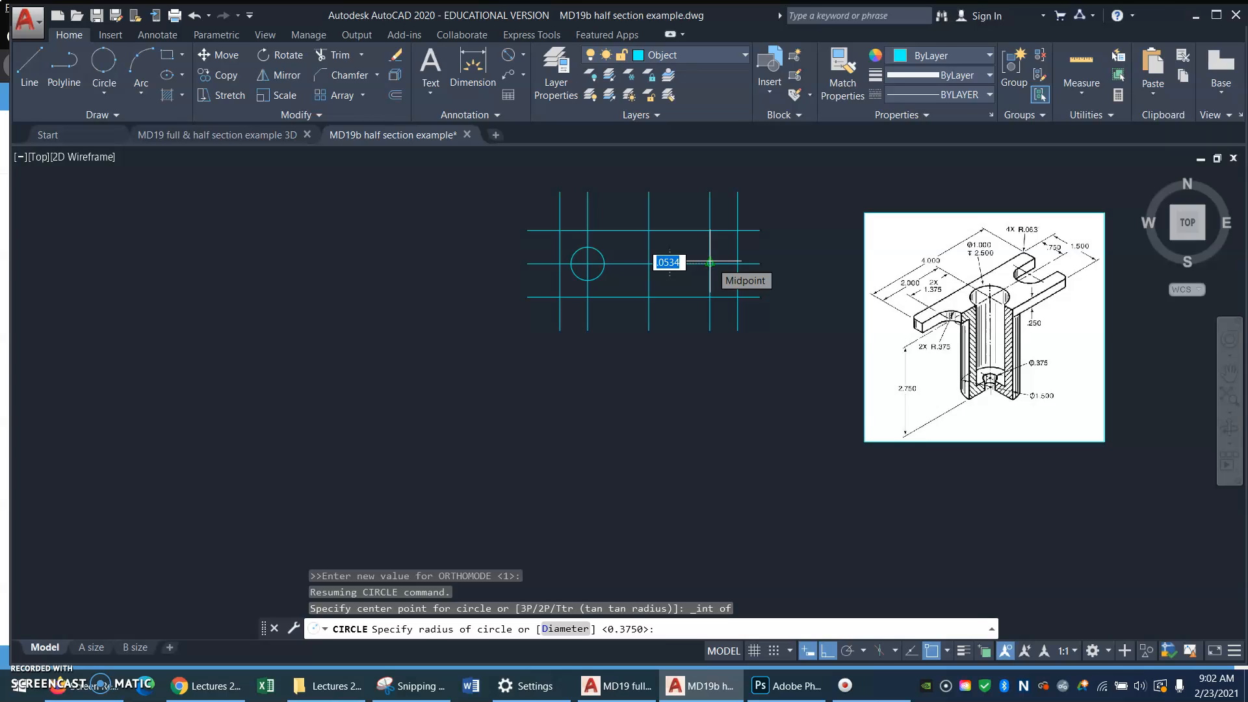
{"action": "key", "text": "Return"}
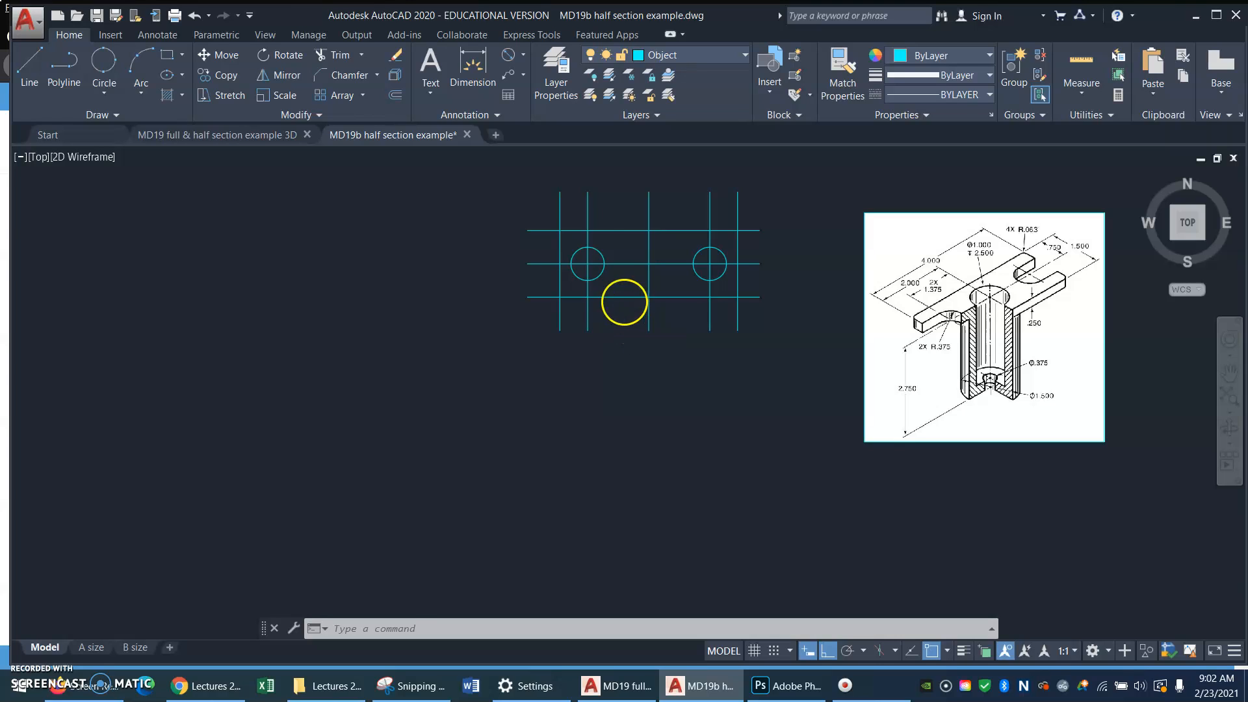
{"action": "type", "text": "l"}
{"action": "key", "text": "Return"}
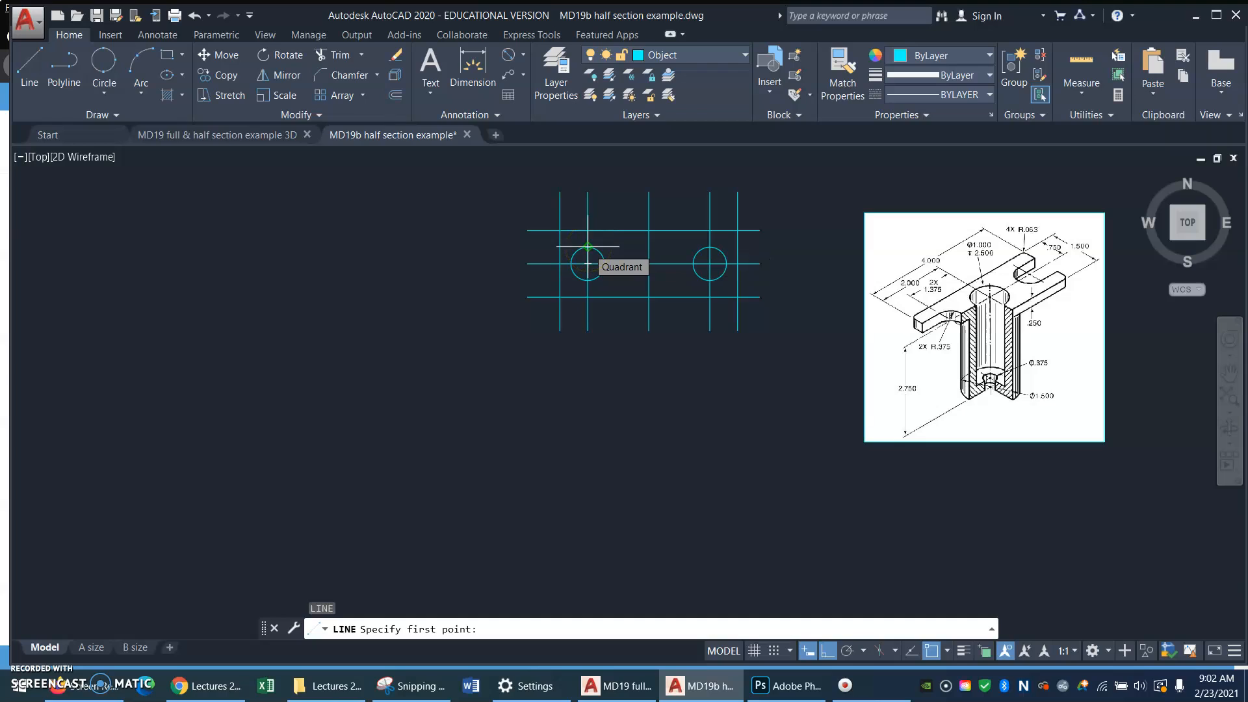
{"action": "key", "text": "Escape"}
{"action": "key", "text": "Escape"}
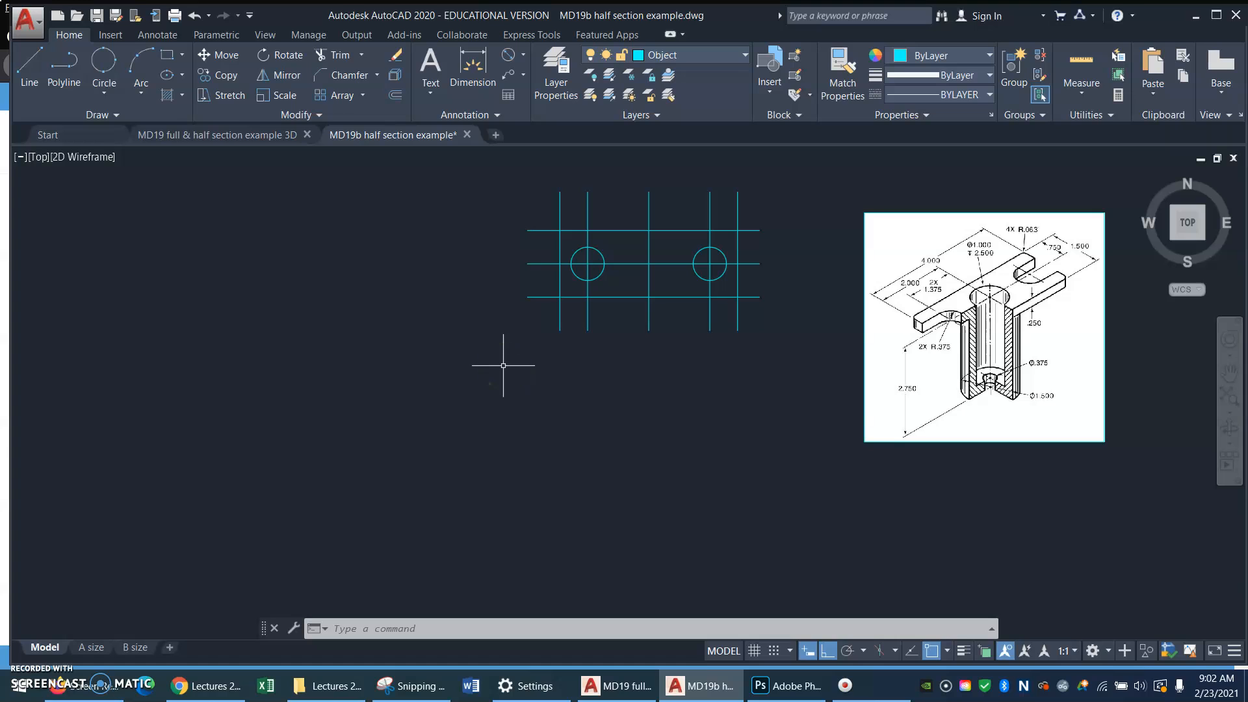
Step: Draw a horizontal line from the top quadrant of the left circle to the outer left vertical line
{"action": "type", "text": "z"}
{"action": "key", "text": "Return"}
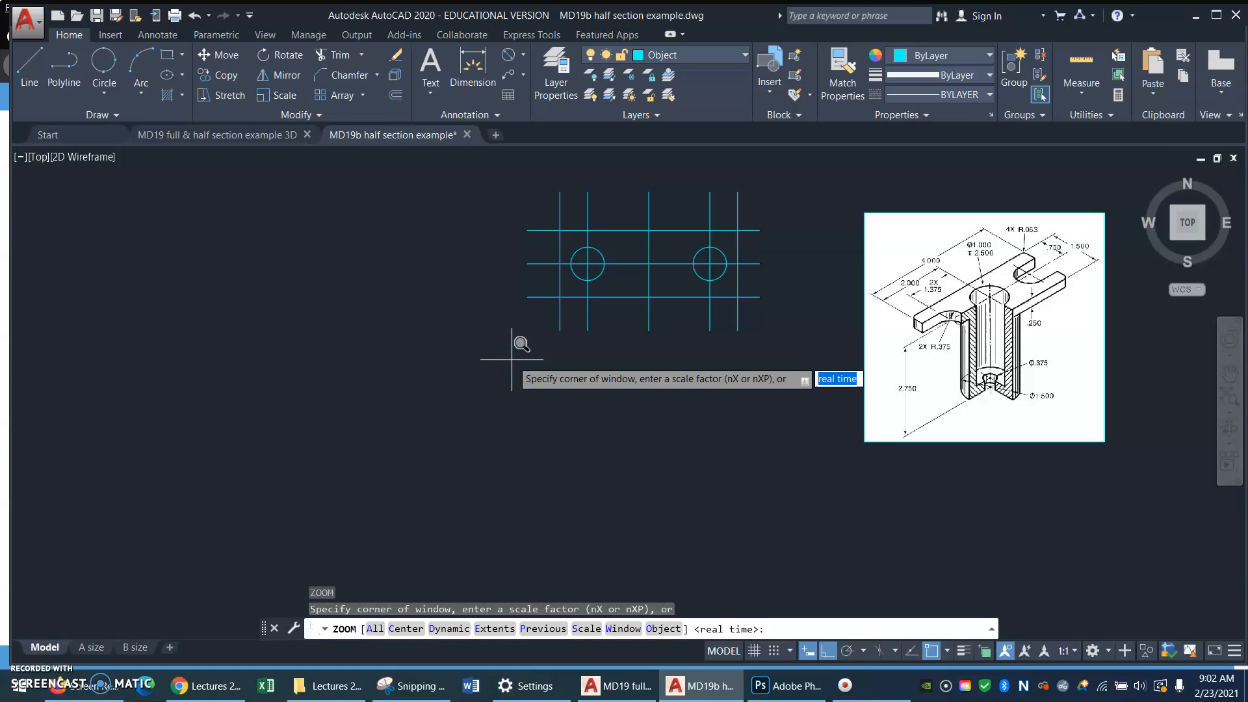
{"action": "left_click", "coordinate": [511, 360]}
{"action": "left_click", "coordinate": [772, 173]}
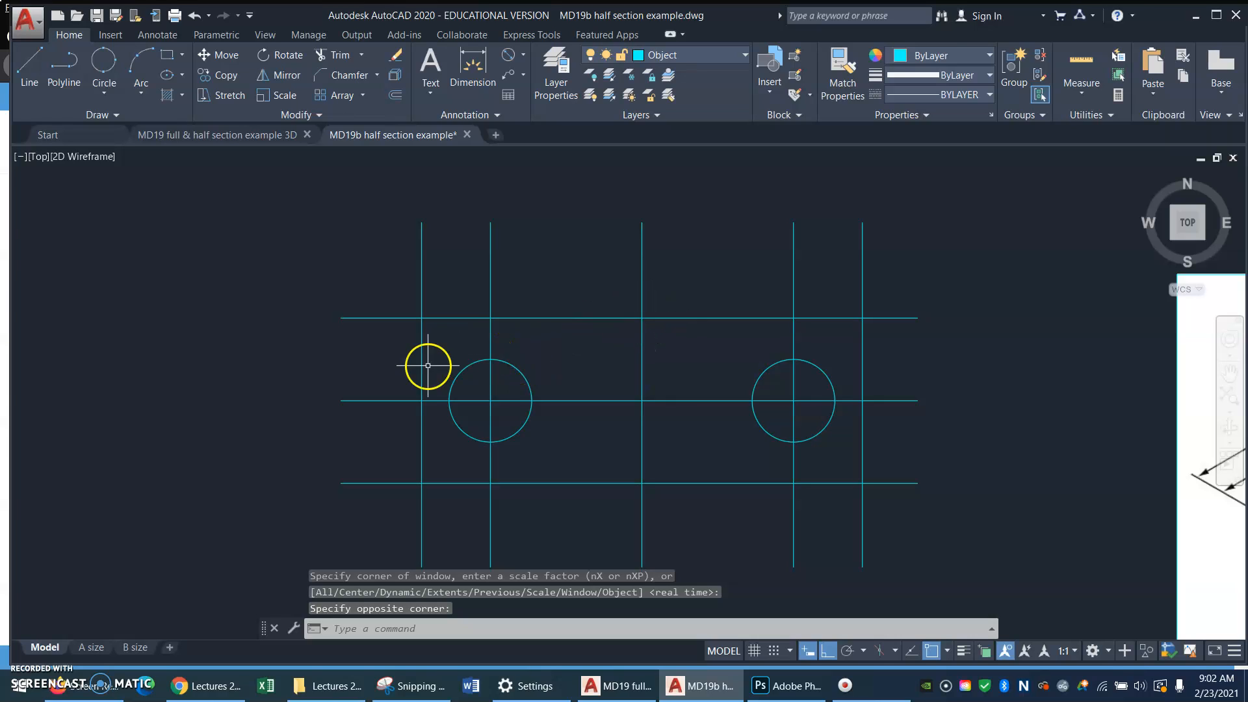
{"action": "type", "text": "l"}
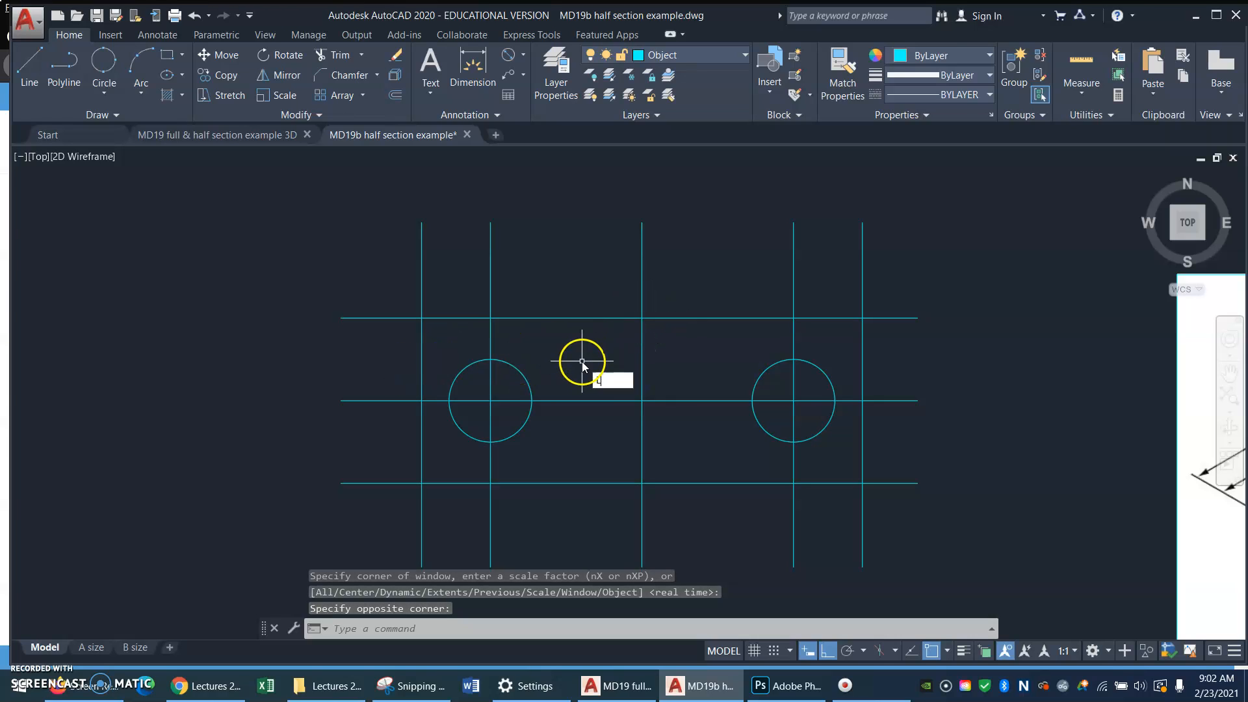
{"action": "key", "text": "Return"}
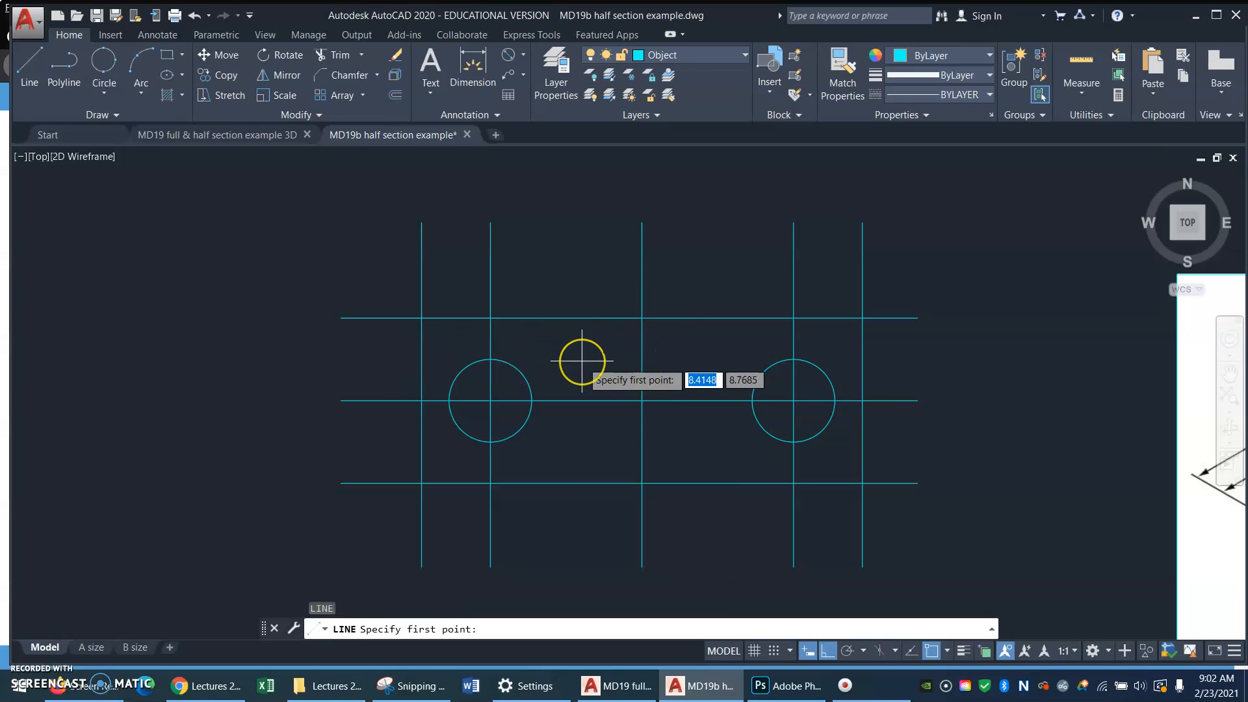
{"action": "left_click", "coordinate": [491, 359]}
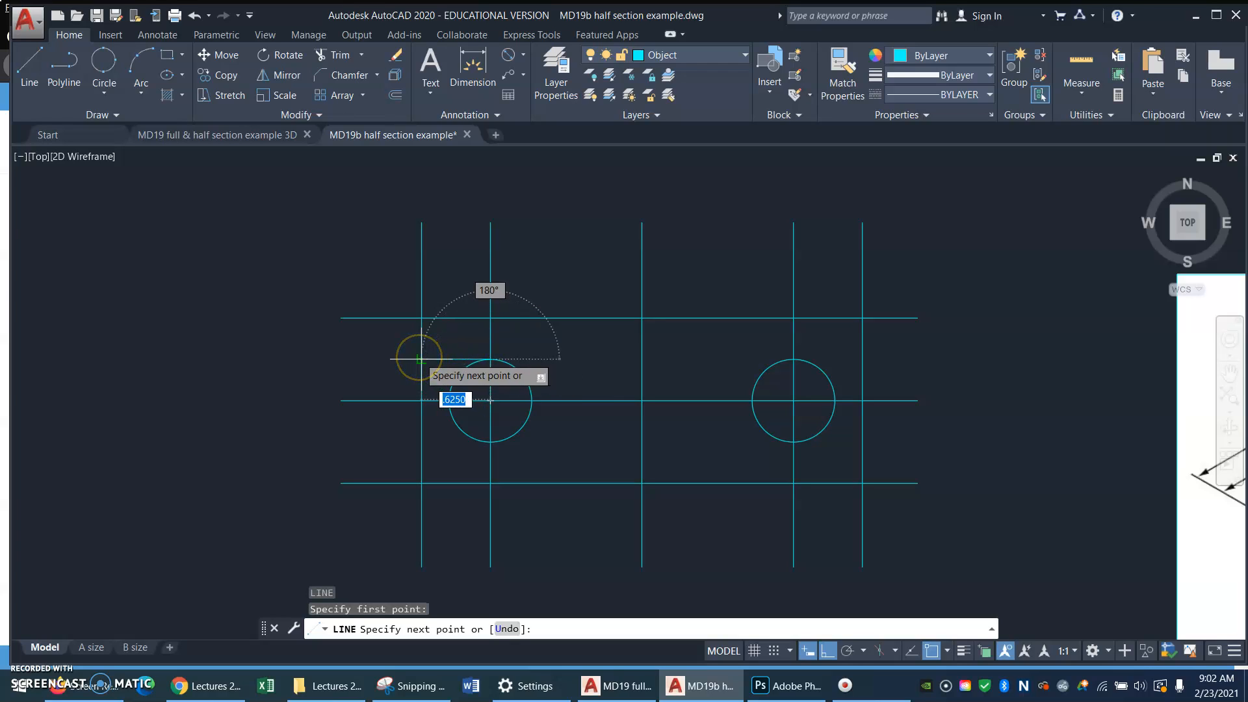
{"action": "left_click", "coordinate": [421, 359]}
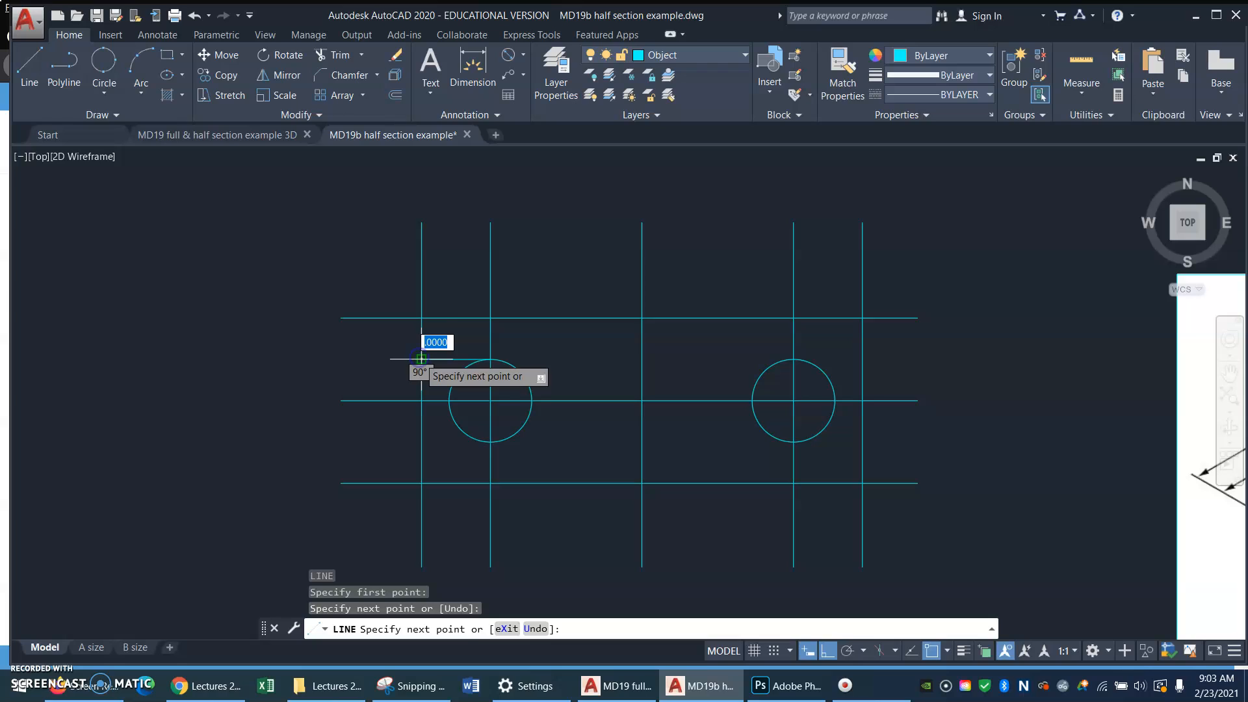
{"action": "right_click", "coordinate": [546, 418]}
Step: Draw a matching horizontal line from the bottom quadrant of the left circle to the outer left vertical line
{"action": "key", "text": "Return"}
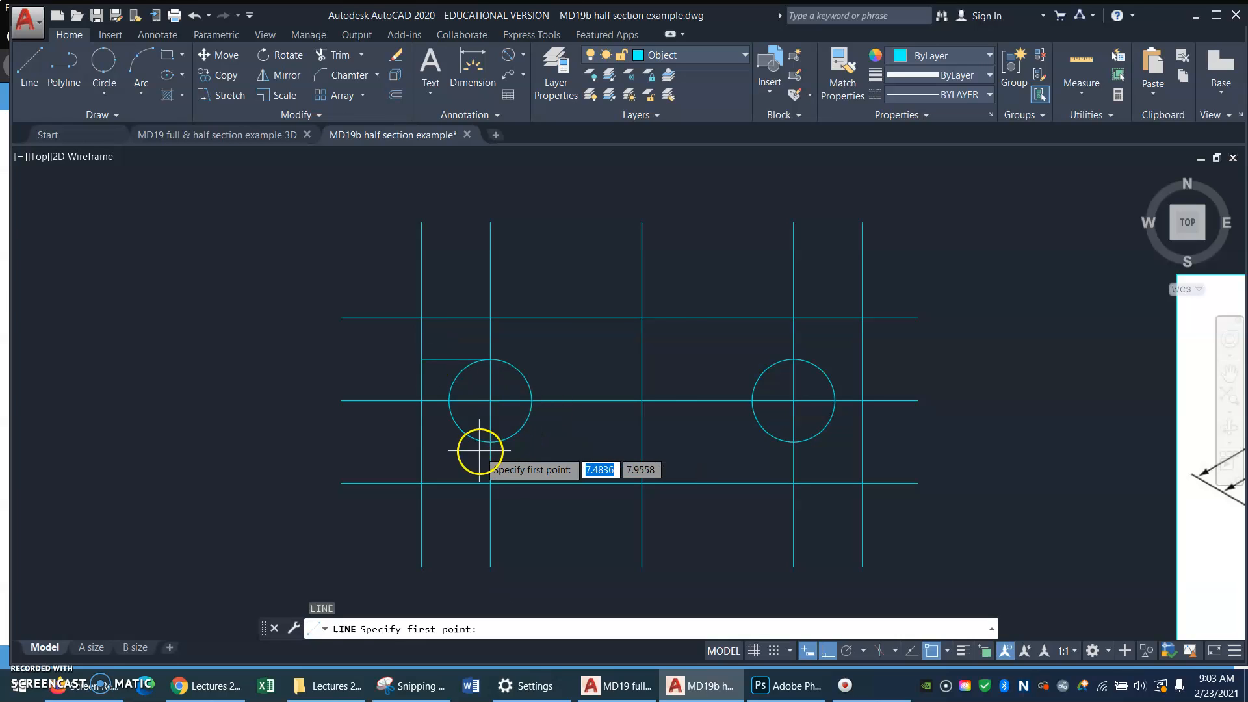
{"action": "left_click", "coordinate": [490, 442]}
{"action": "left_click", "coordinate": [421, 442]}
{"action": "right_click", "coordinate": [840, 546]}
{"action": "left_click", "coordinate": [947, 651]}
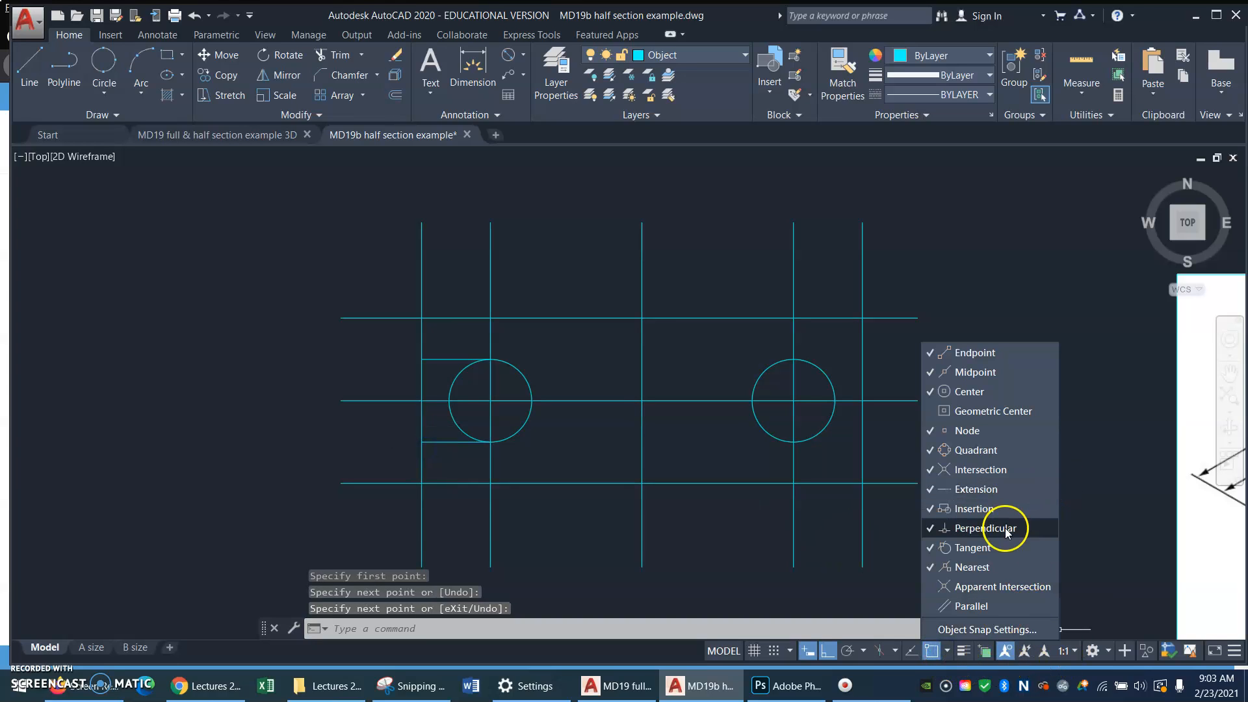
{"action": "left_click", "coordinate": [719, 548]}
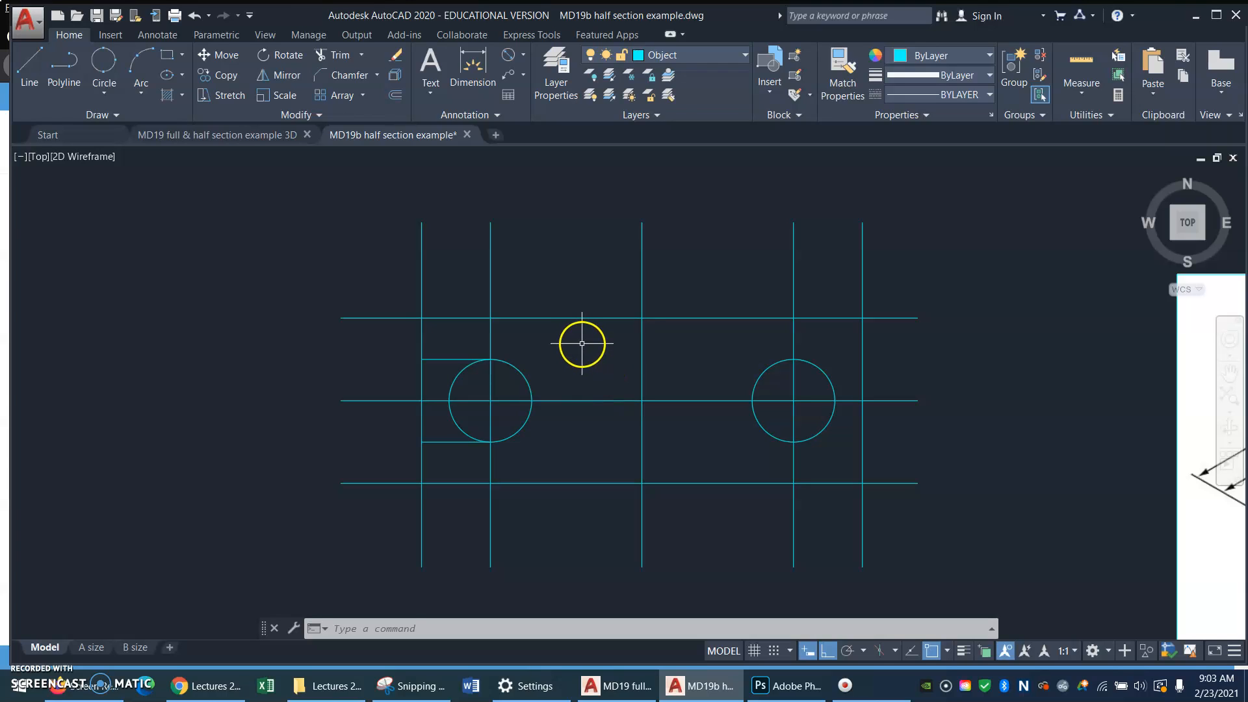
Step: Trim away the left half of the left circle and the vertical segments closing the slot's open end
{"action": "type", "text": "R"}
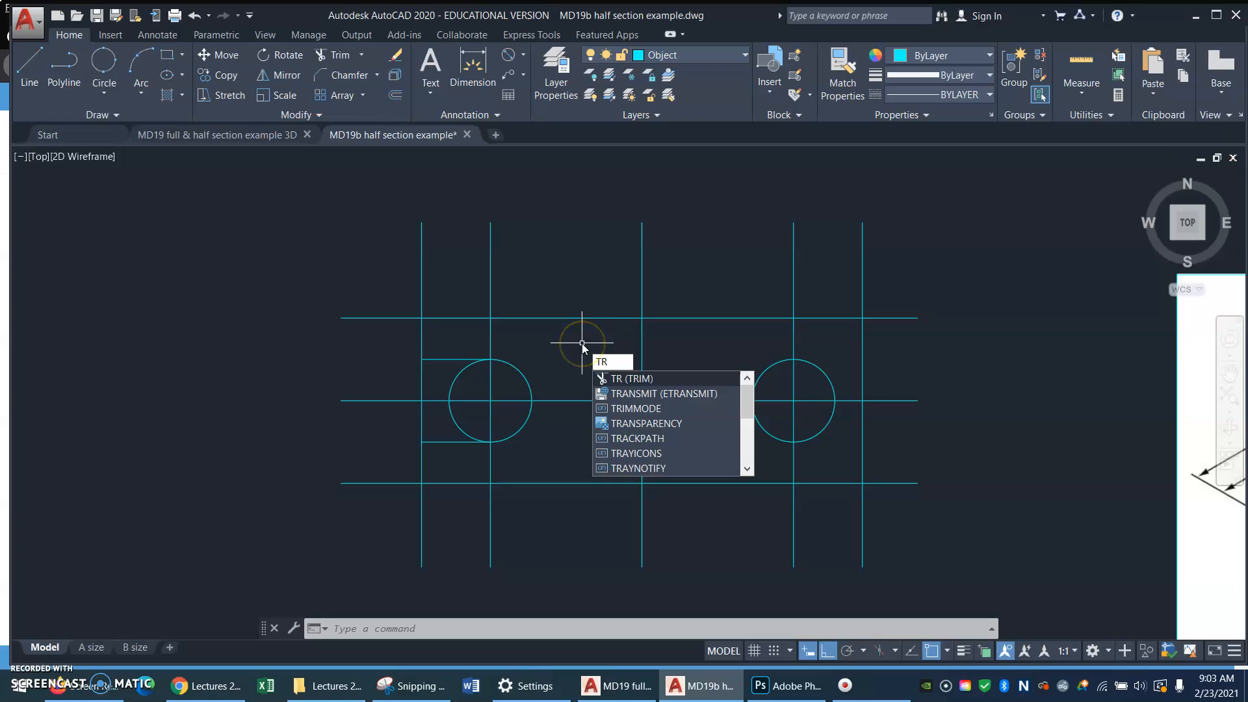
{"action": "key", "text": "Return"}
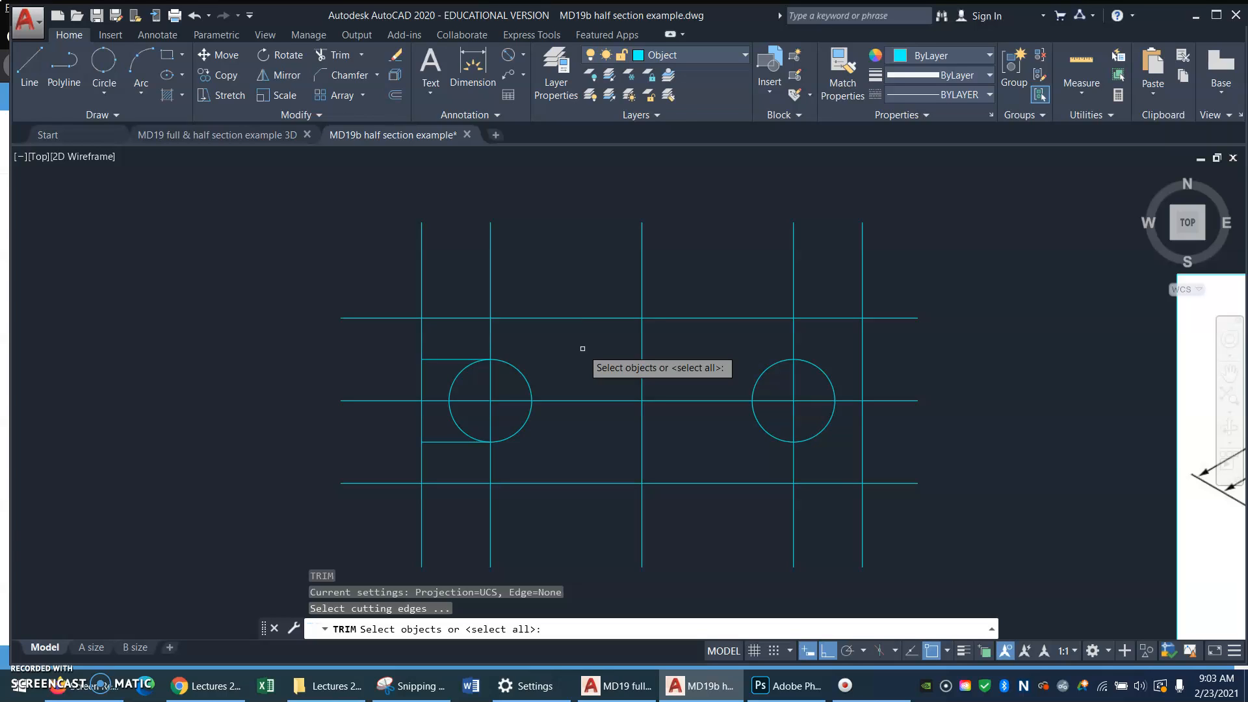
{"action": "key", "text": "Return"}
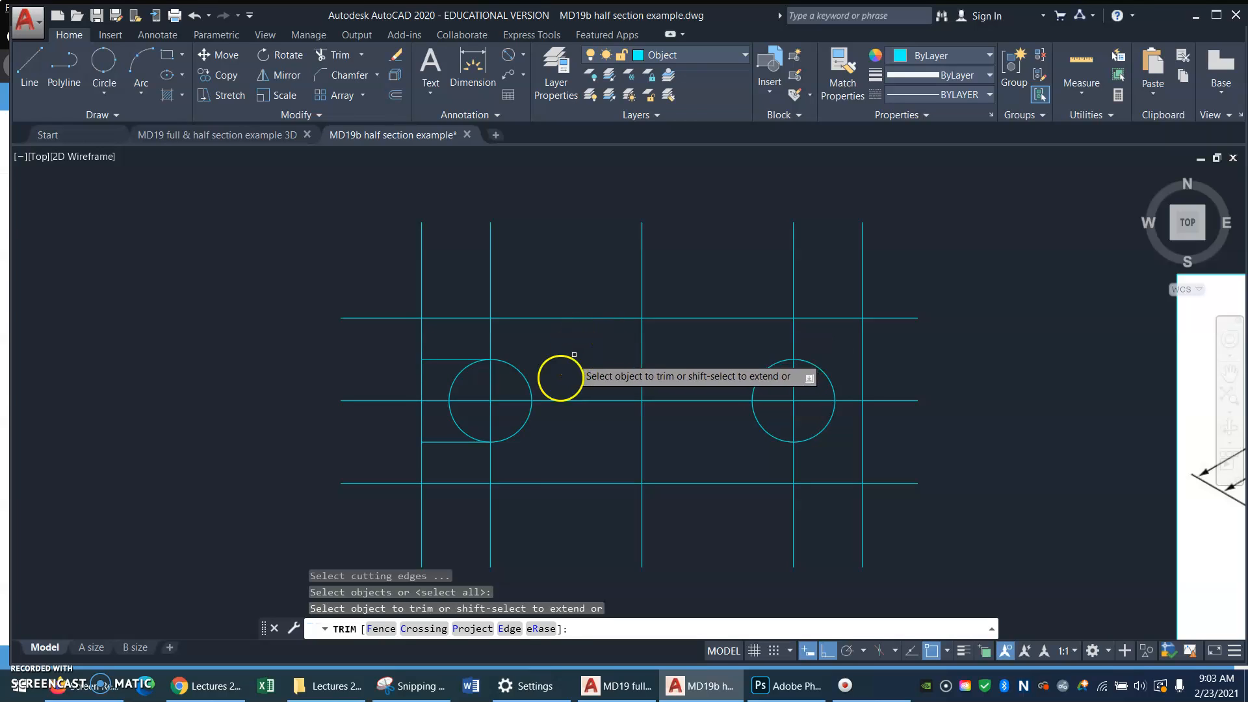
{"action": "left_click", "coordinate": [457, 375]}
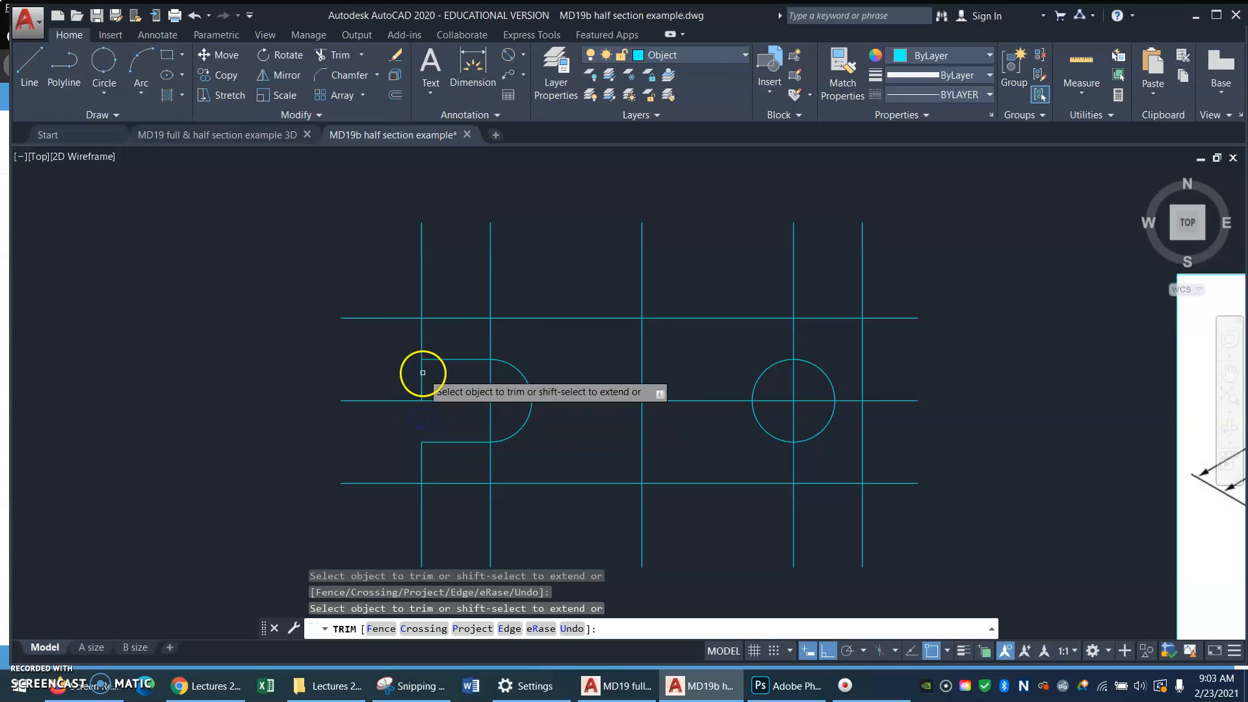
Step: Trim the line ends extending past the plate's upper and lower left corners
{"action": "left_click", "coordinate": [422, 263]}
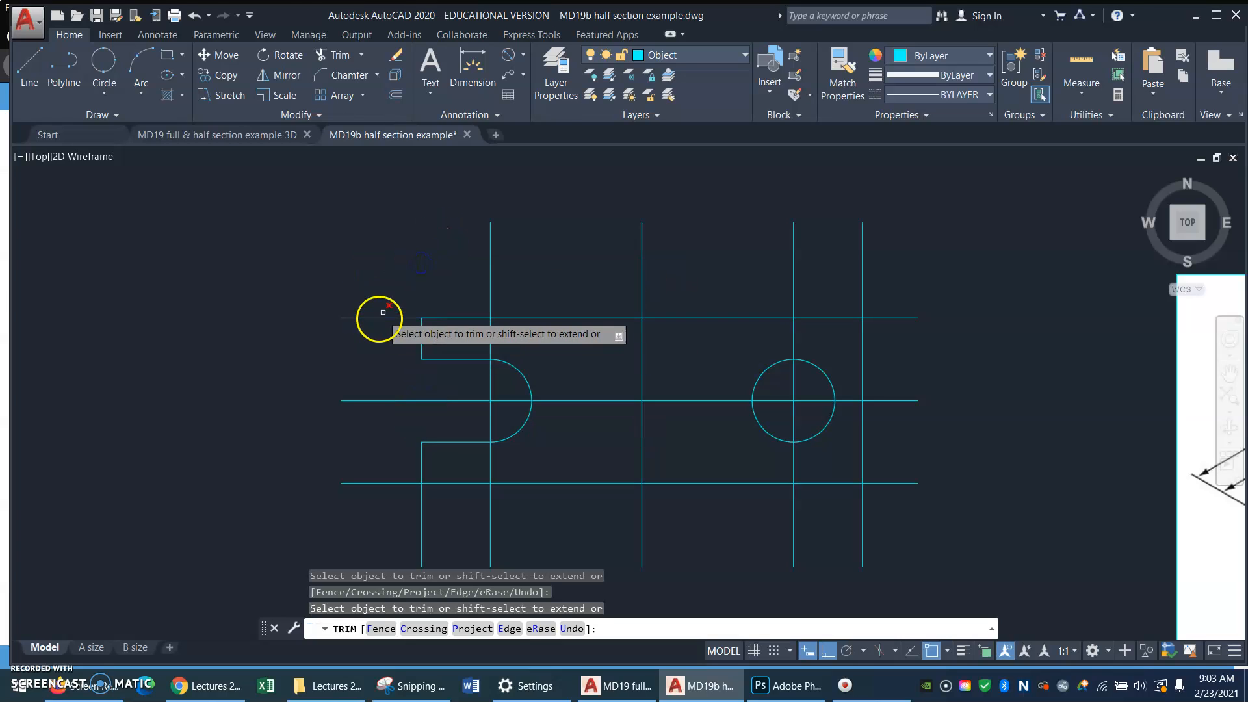
{"action": "left_click", "coordinate": [383, 319]}
{"action": "left_click", "coordinate": [361, 481]}
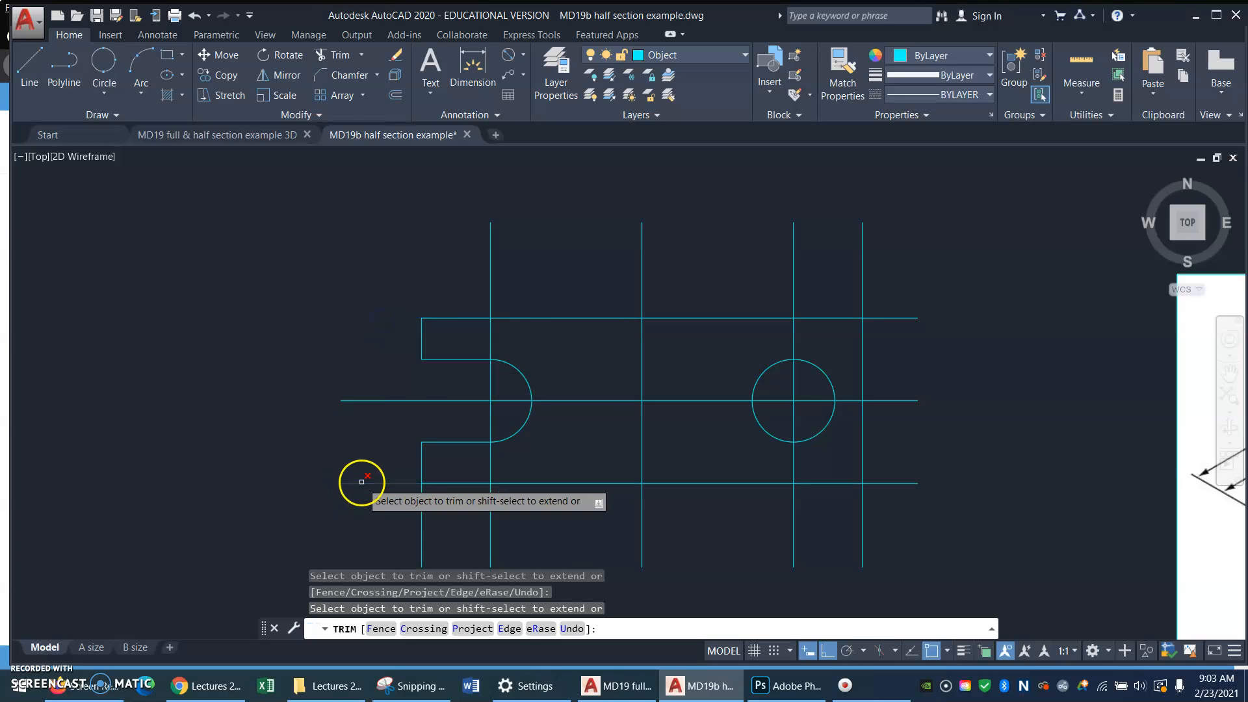
{"action": "left_click", "coordinate": [414, 513]}
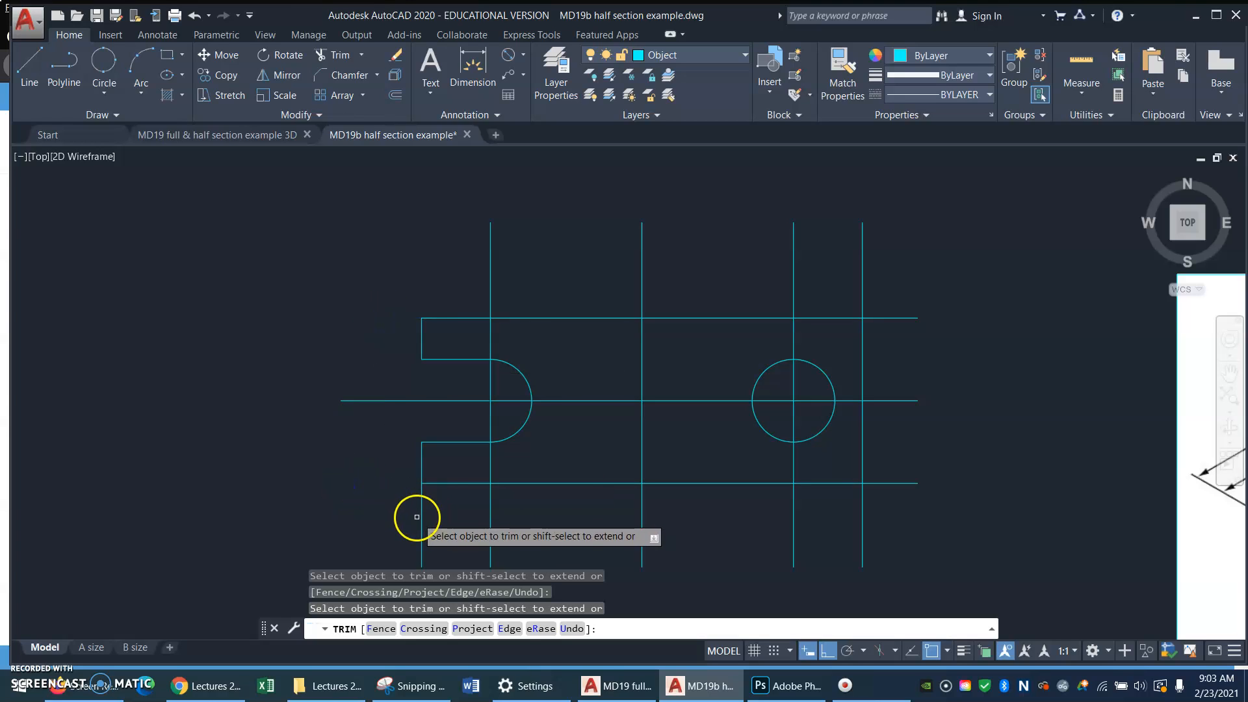
{"action": "left_click", "coordinate": [423, 518]}
{"action": "key", "text": "Return"}
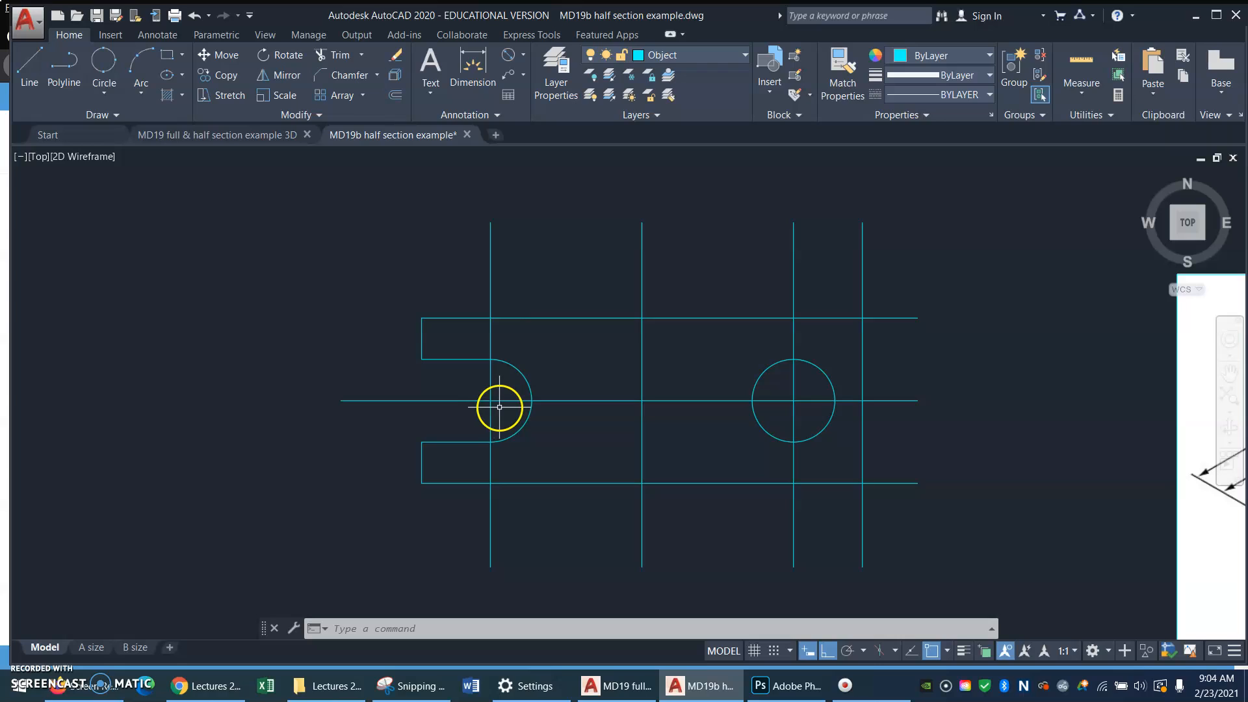
Step: Draw a temporary circle concentric with the left slot arc, slightly larger than the arc, as a trimming boundary
{"action": "key", "text": "Return"}
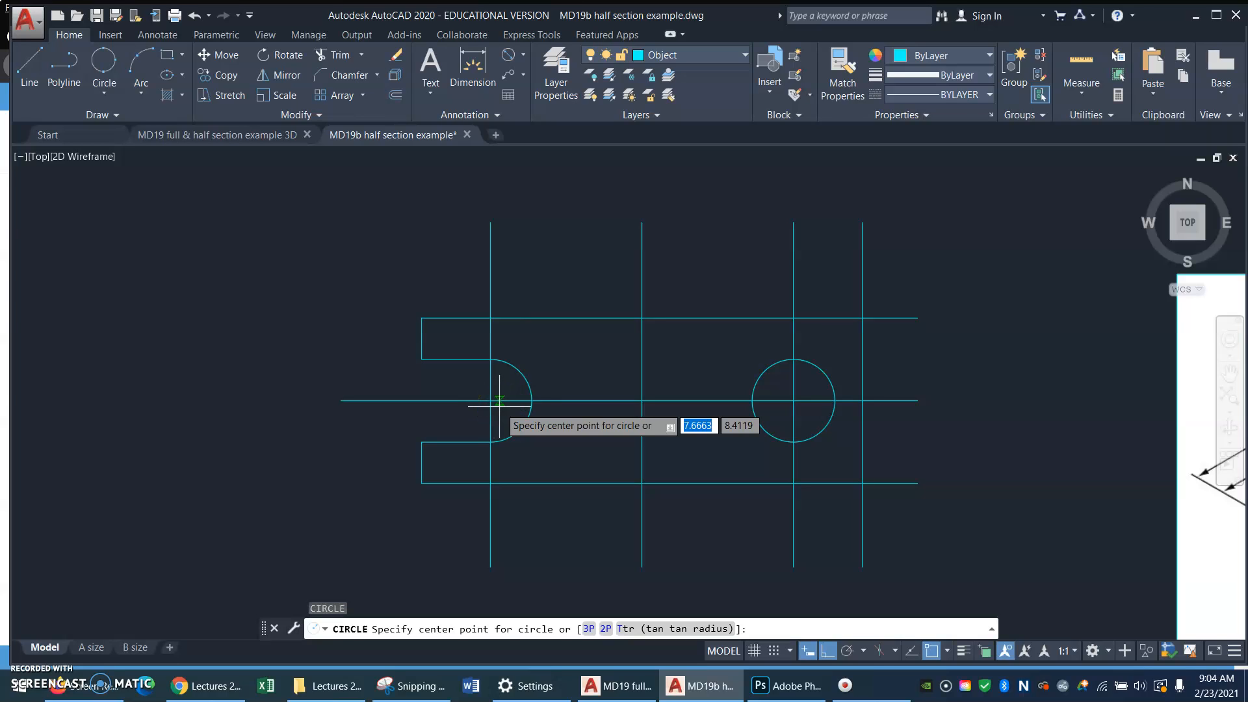
{"action": "left_click", "coordinate": [491, 401]}
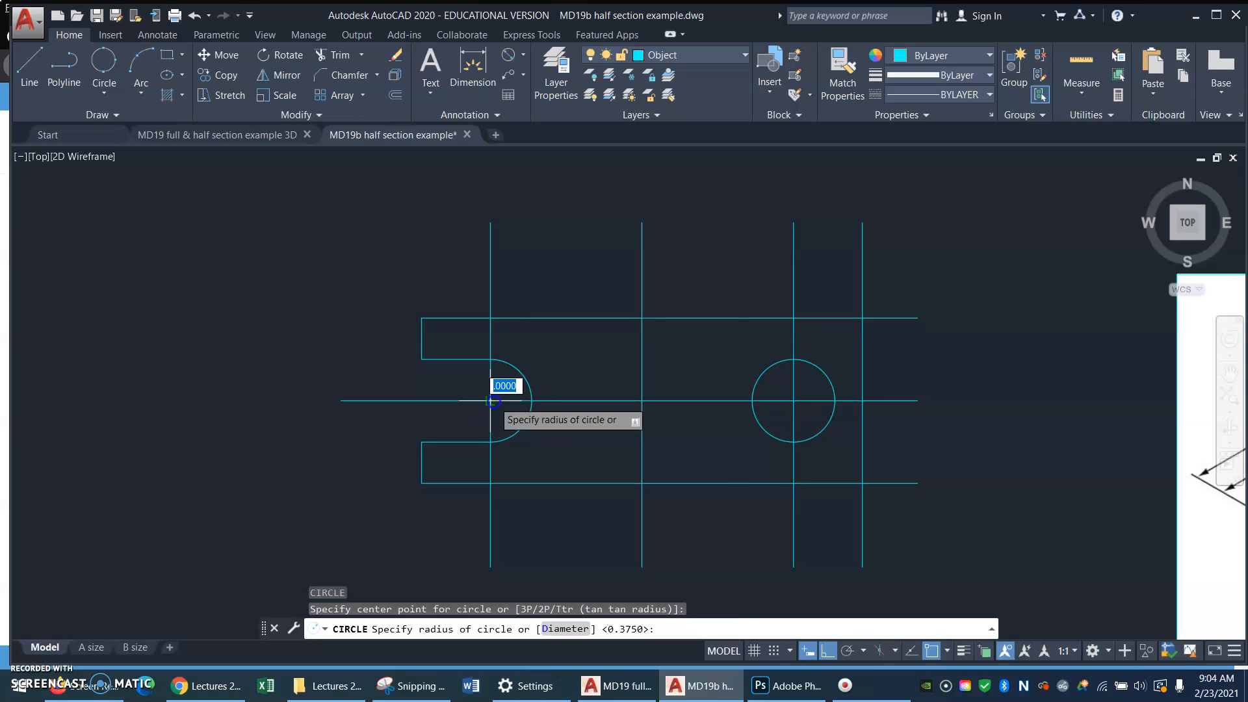
{"action": "left_click", "coordinate": [491, 336]}
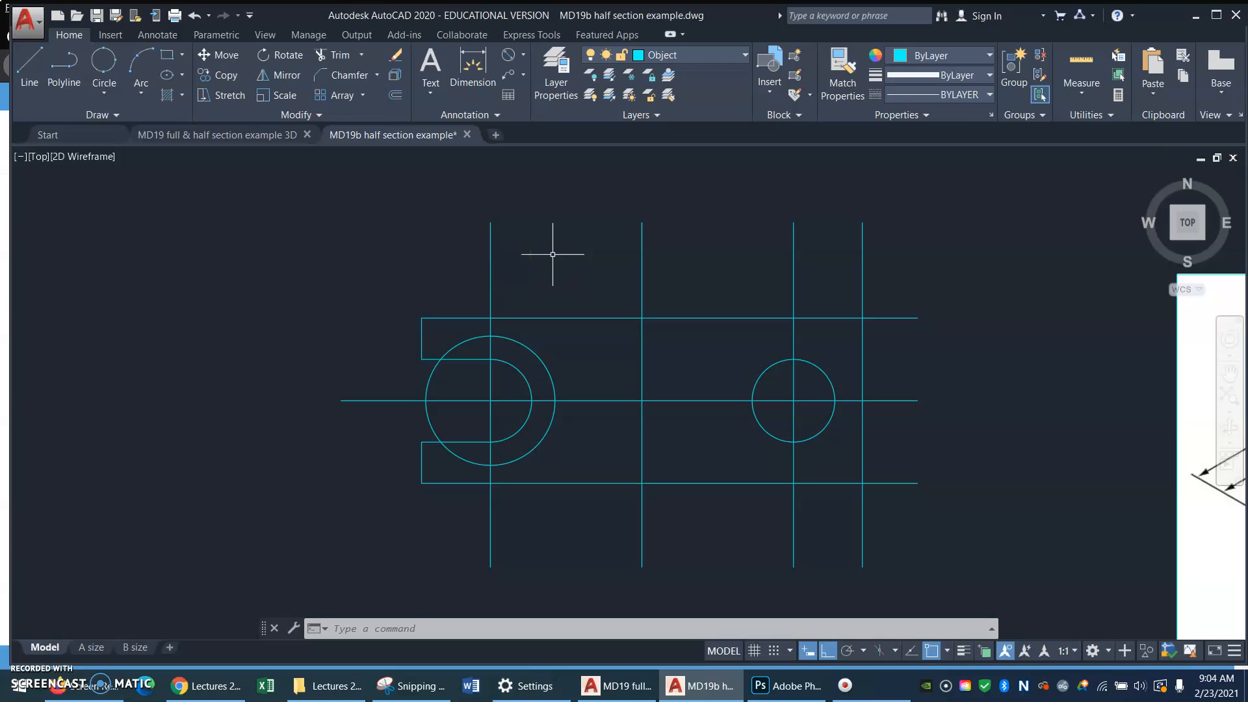
Step: Trim the left slot's vertical centre line above and below the temporary circle, using that circle as the cutting edge
{"action": "type", "text": "R"}
{"action": "key", "text": "Return"}
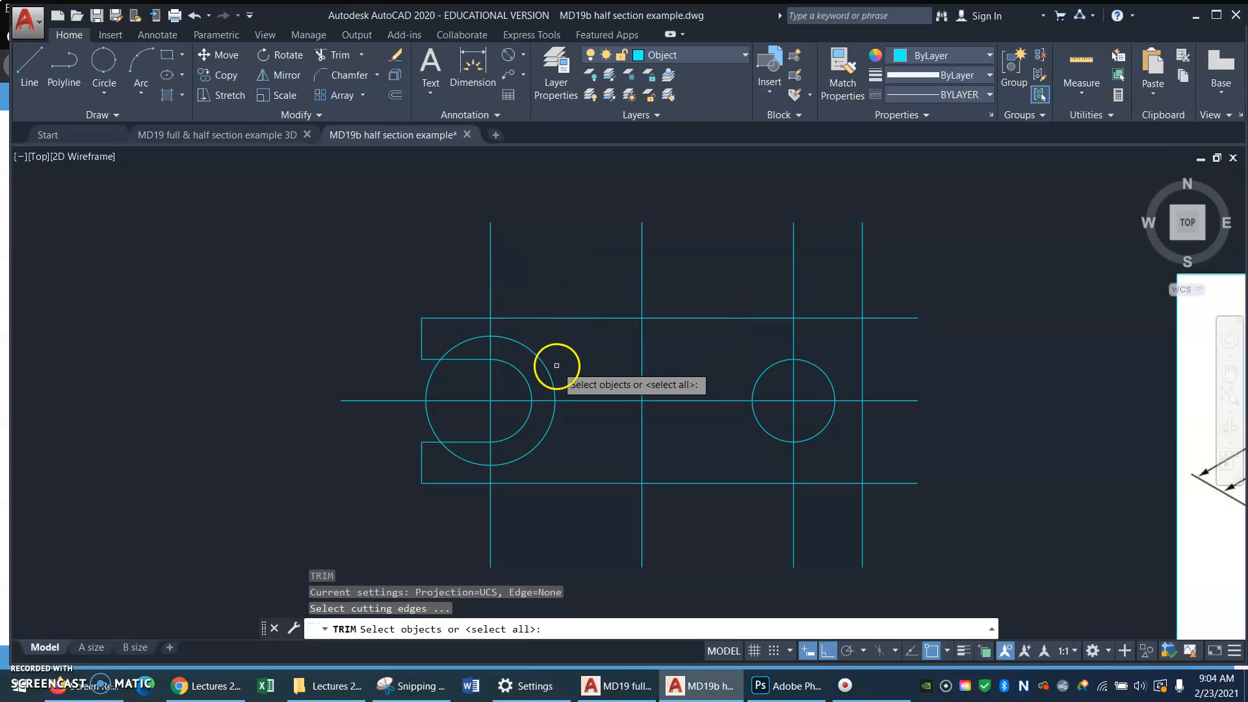
{"action": "left_click", "coordinate": [544, 364]}
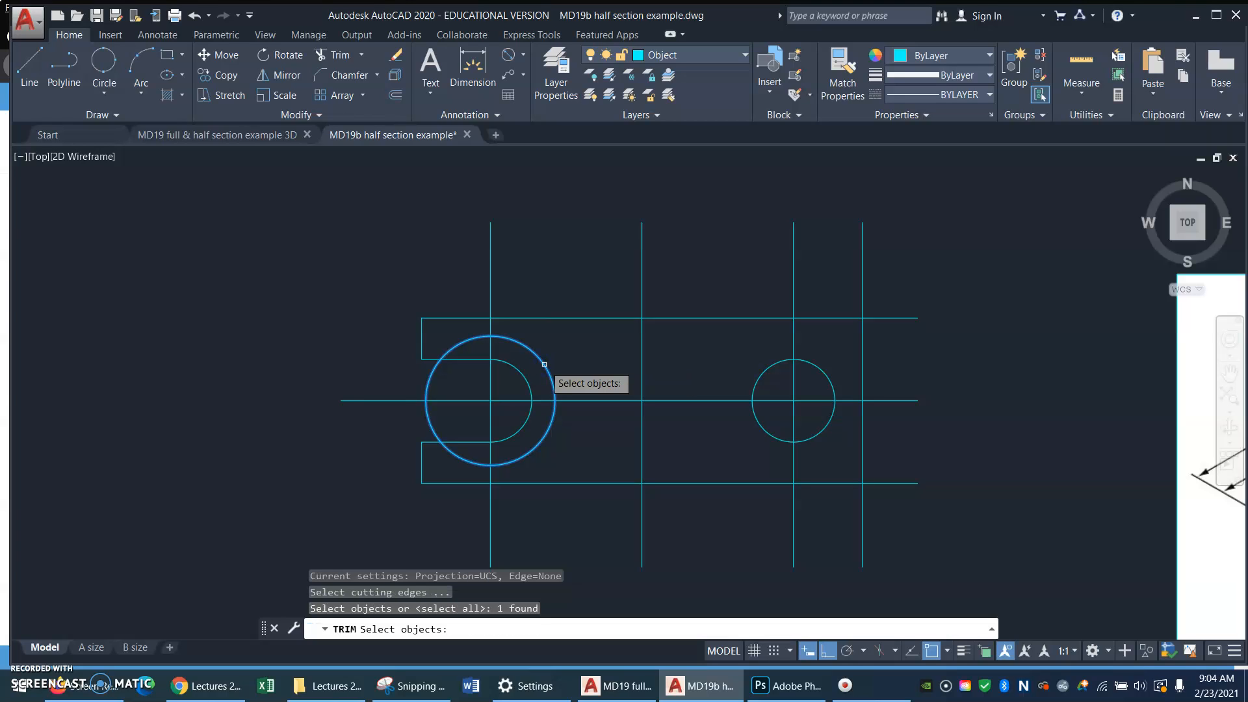
{"action": "right_click", "coordinate": [545, 325]}
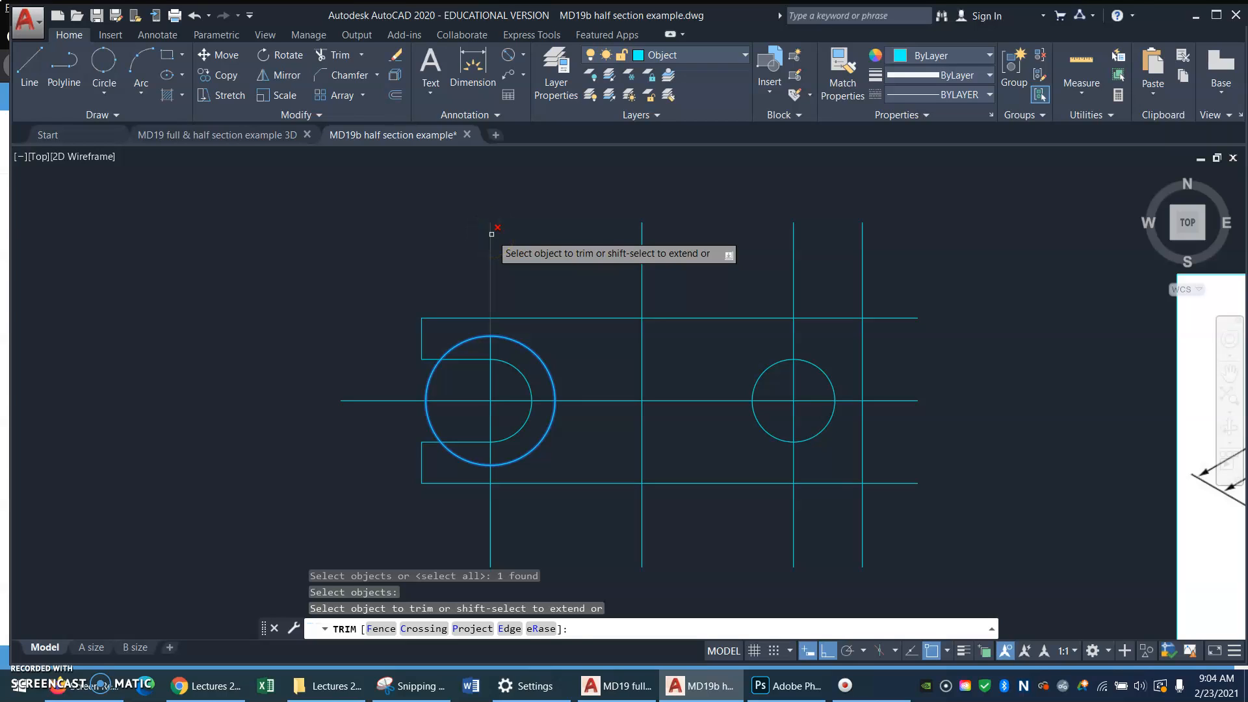
{"action": "left_click", "coordinate": [491, 234]}
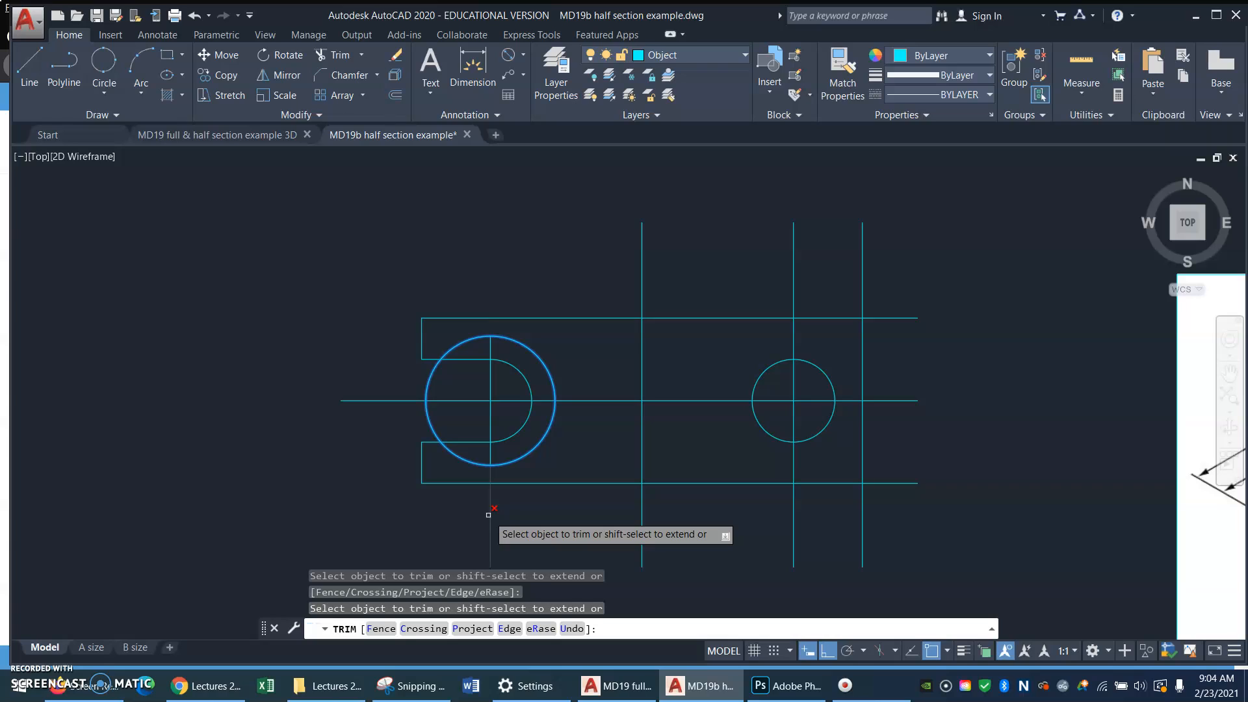
{"action": "left_click", "coordinate": [488, 515]}
{"action": "right_click", "coordinate": [501, 529]}
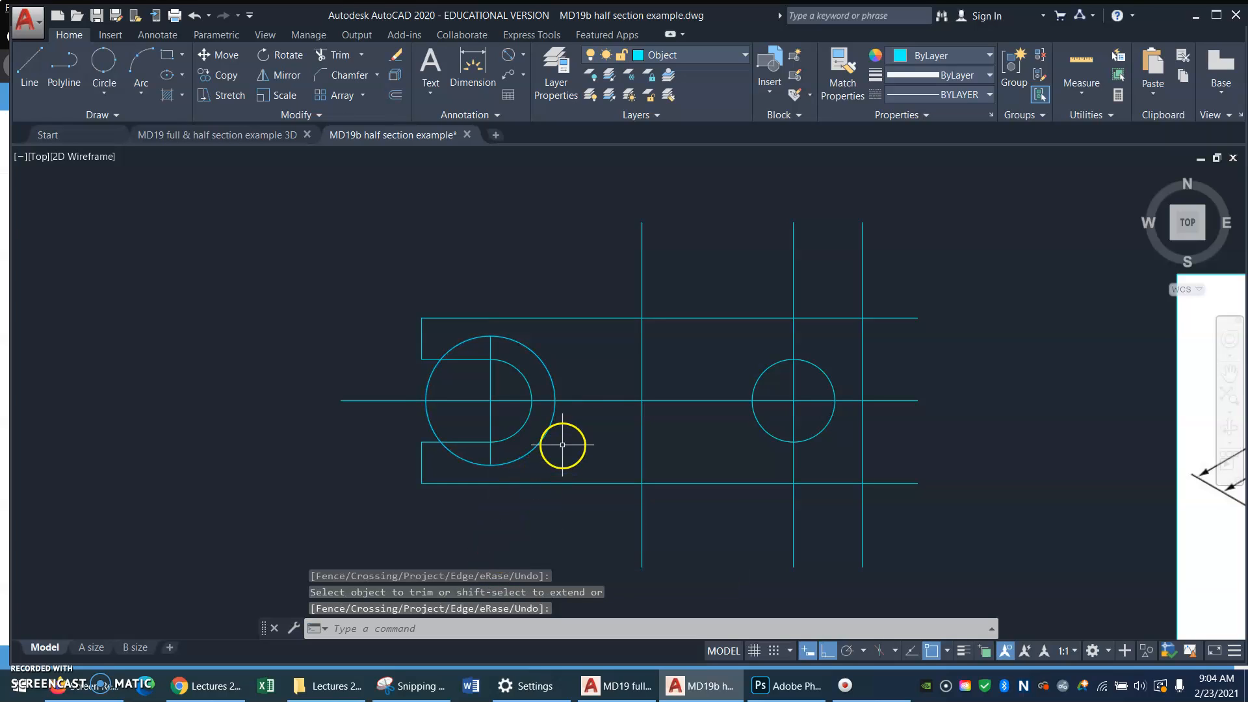
Step: Erase the temporary circle around the left slot arc
{"action": "left_click", "coordinate": [546, 434]}
{"action": "type", "text": "E"}
{"action": "key", "text": "Return"}
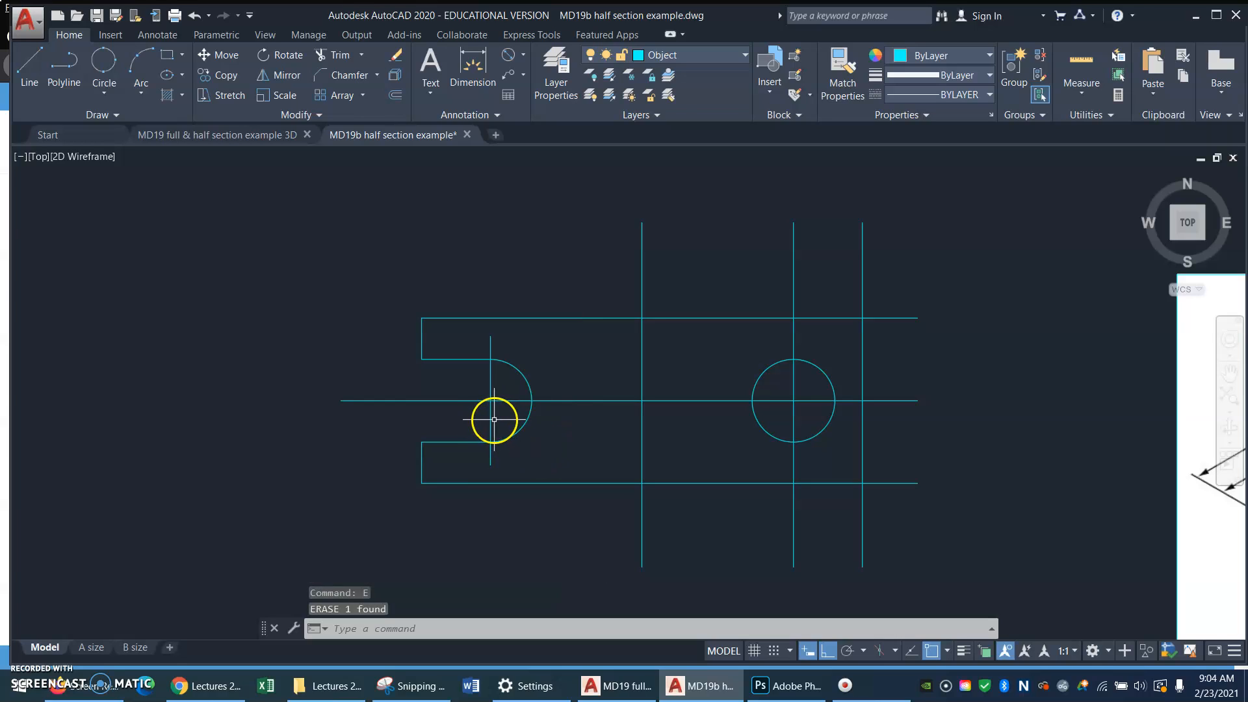
Step: Move the horizontal centre line, the left slot's short vertical line and the middle vertical line to the Center layer
{"action": "left_click", "coordinate": [509, 381]}
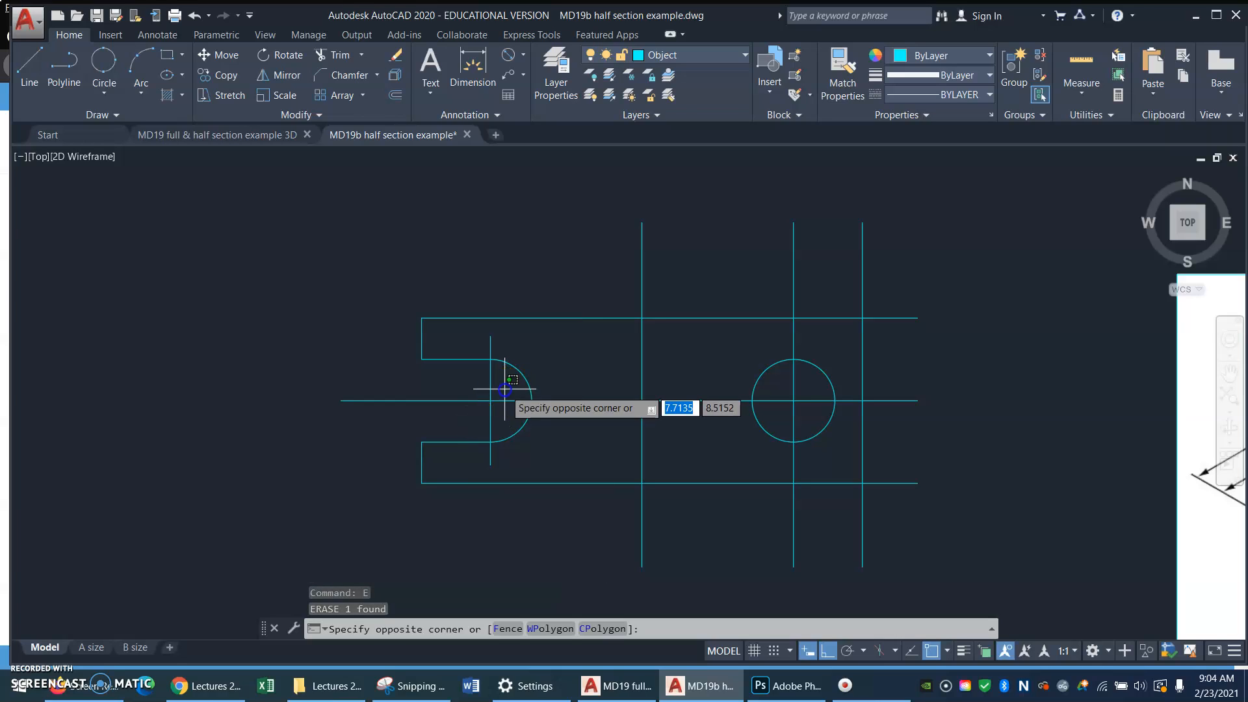
{"action": "left_click", "coordinate": [476, 416]}
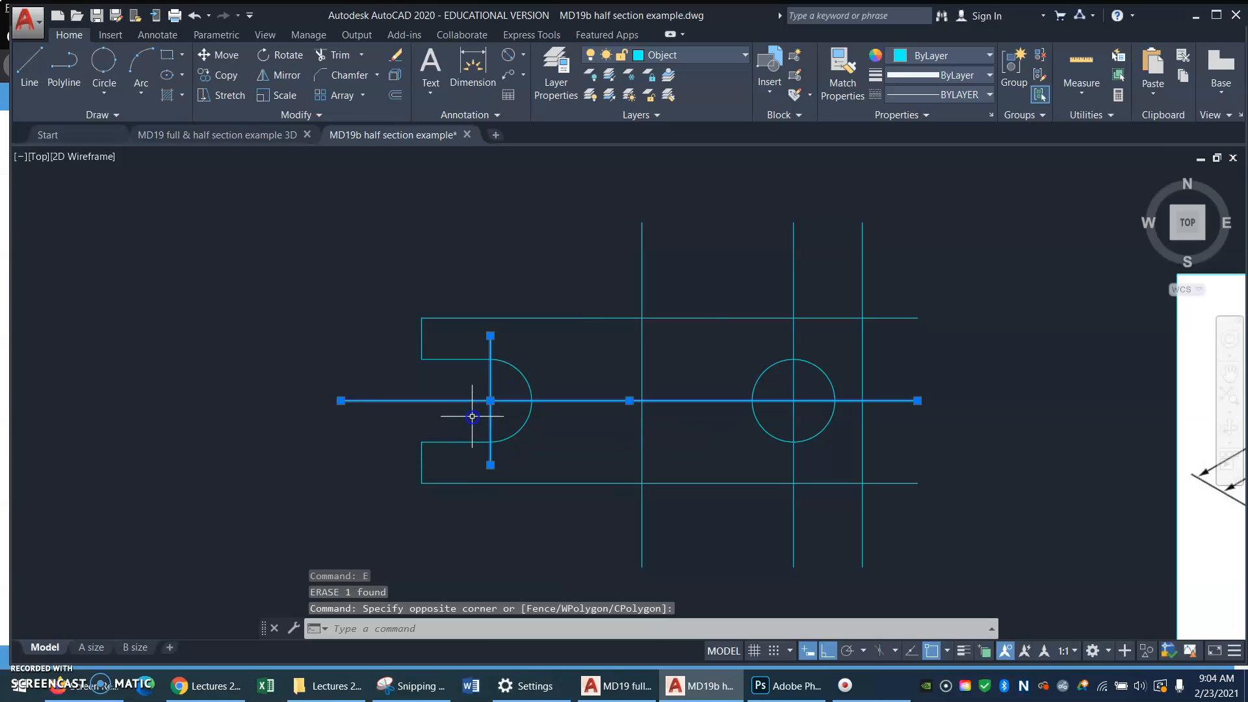
{"action": "left_click", "coordinate": [642, 424]}
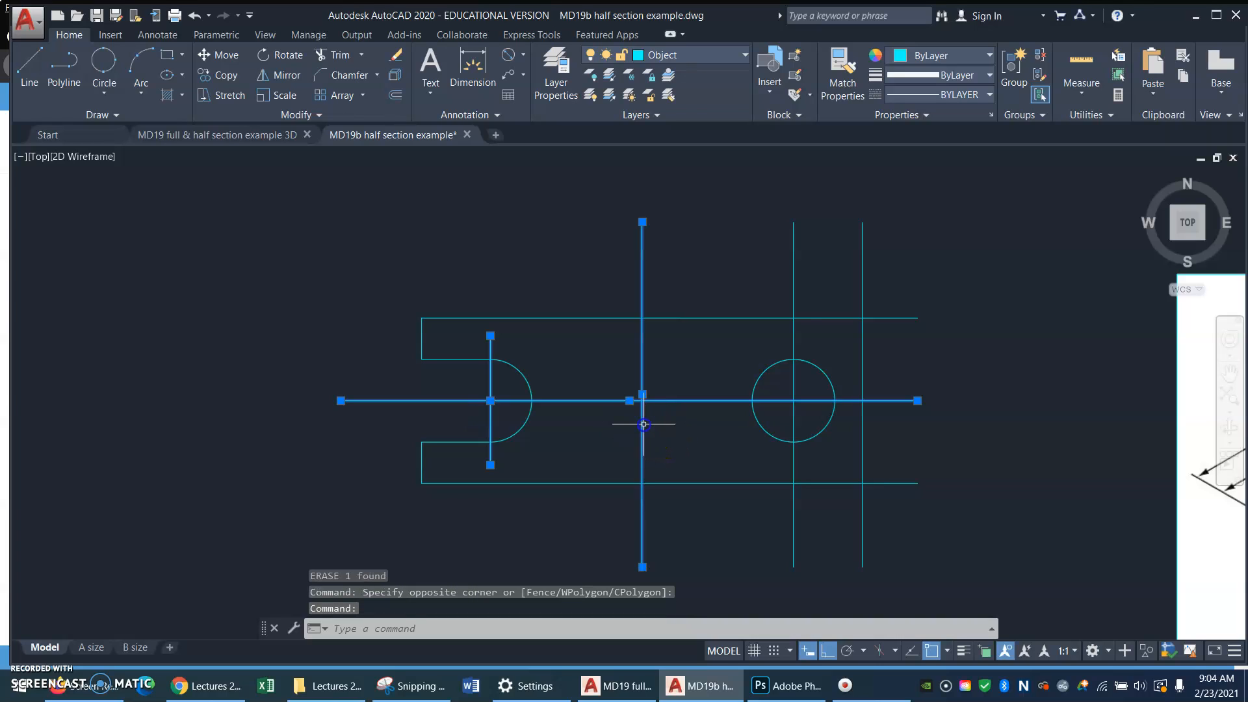
{"action": "left_click", "coordinate": [745, 55]}
{"action": "left_click", "coordinate": [670, 95]}
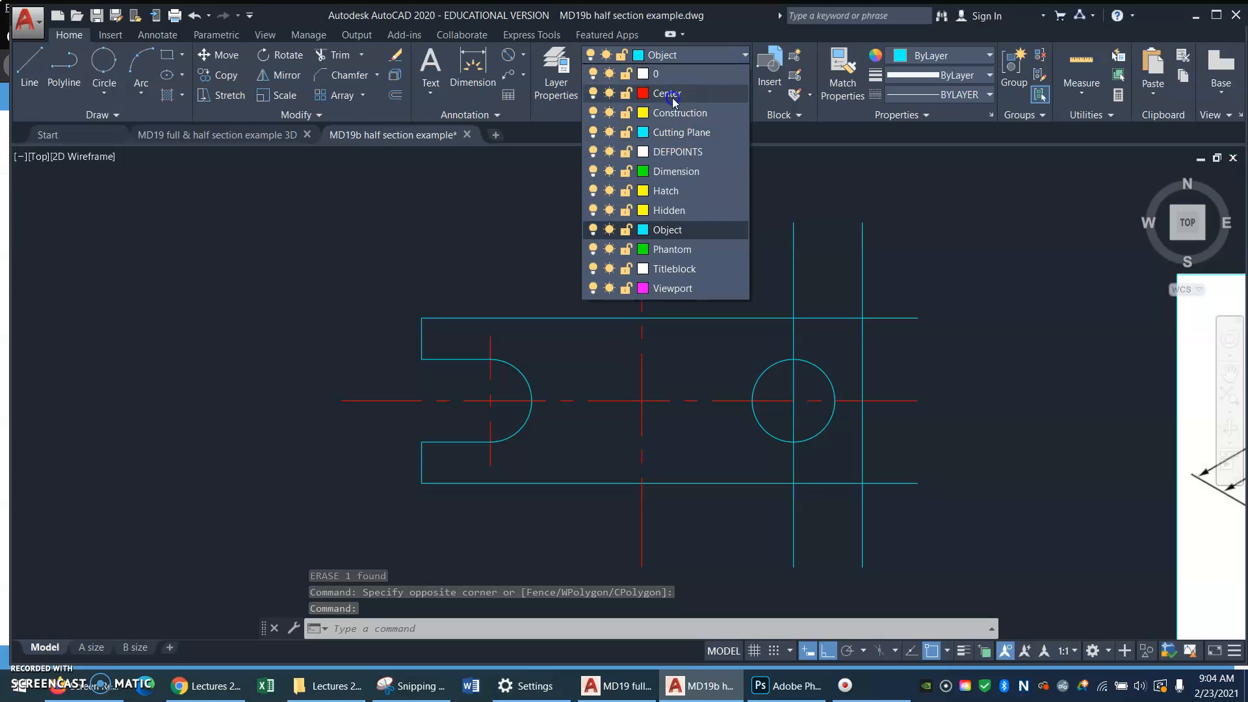
{"action": "key", "text": "Escape"}
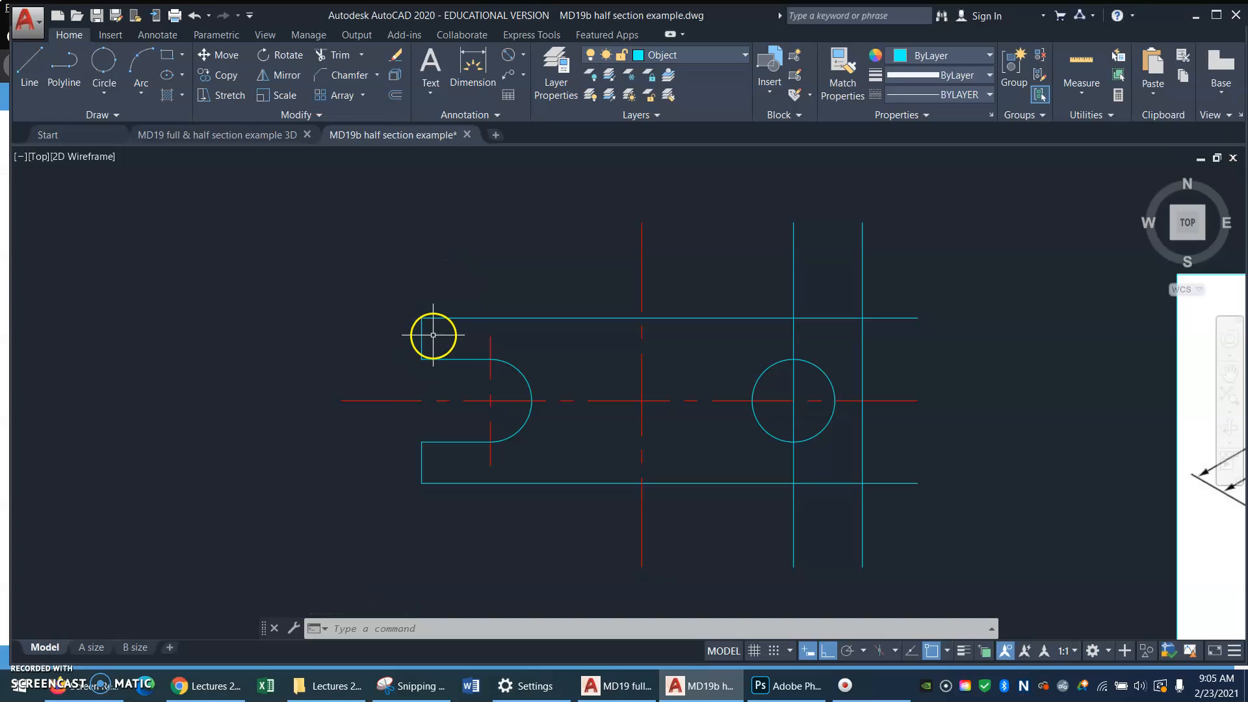
Step: Fillet the plate's upper-left outer corner with a 0.063 radius, as given in the reference picture
{"action": "type", "text": "p"}
{"action": "key", "text": "Return"}
{"action": "mouse_move", "coordinate": [1012, 371]}
{"action": "left_mouse_down"}
{"action": "mouse_move", "coordinate": [660, 323]}
{"action": "mouse_move", "coordinate": [482, 346]}
{"action": "mouse_move", "coordinate": [515, 254]}
{"action": "left_mouse_up"}
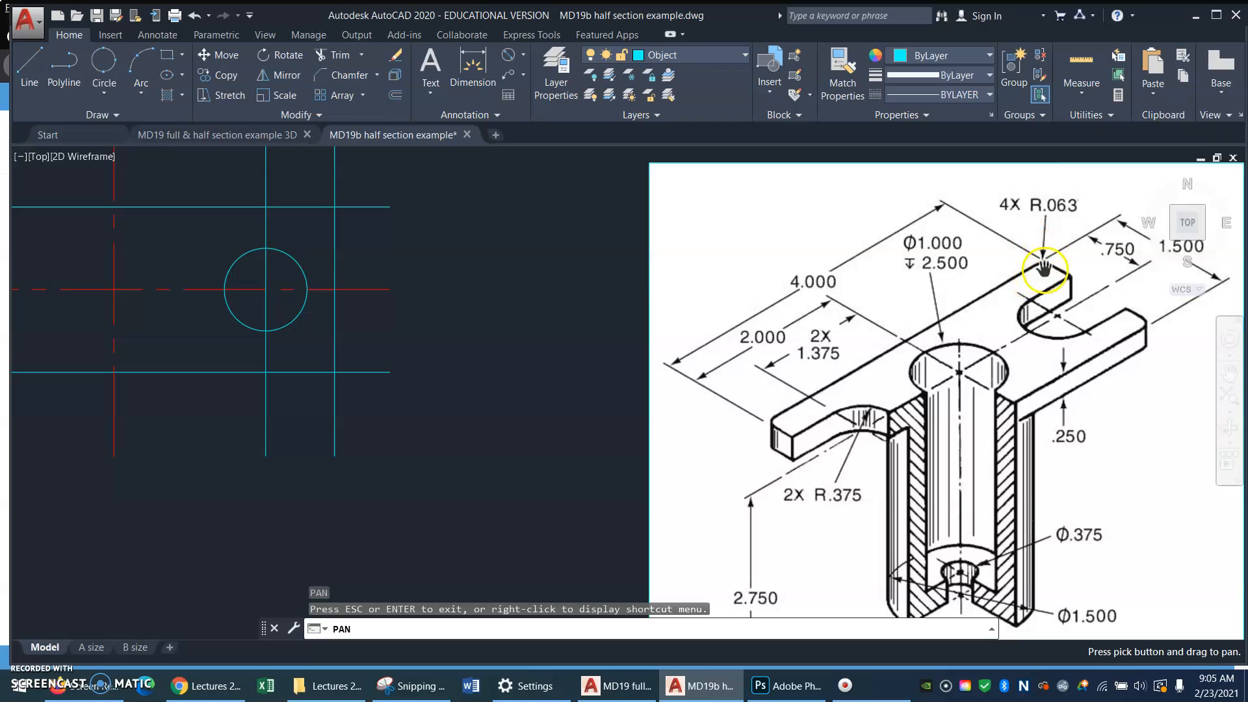
{"action": "key", "text": "Escape"}
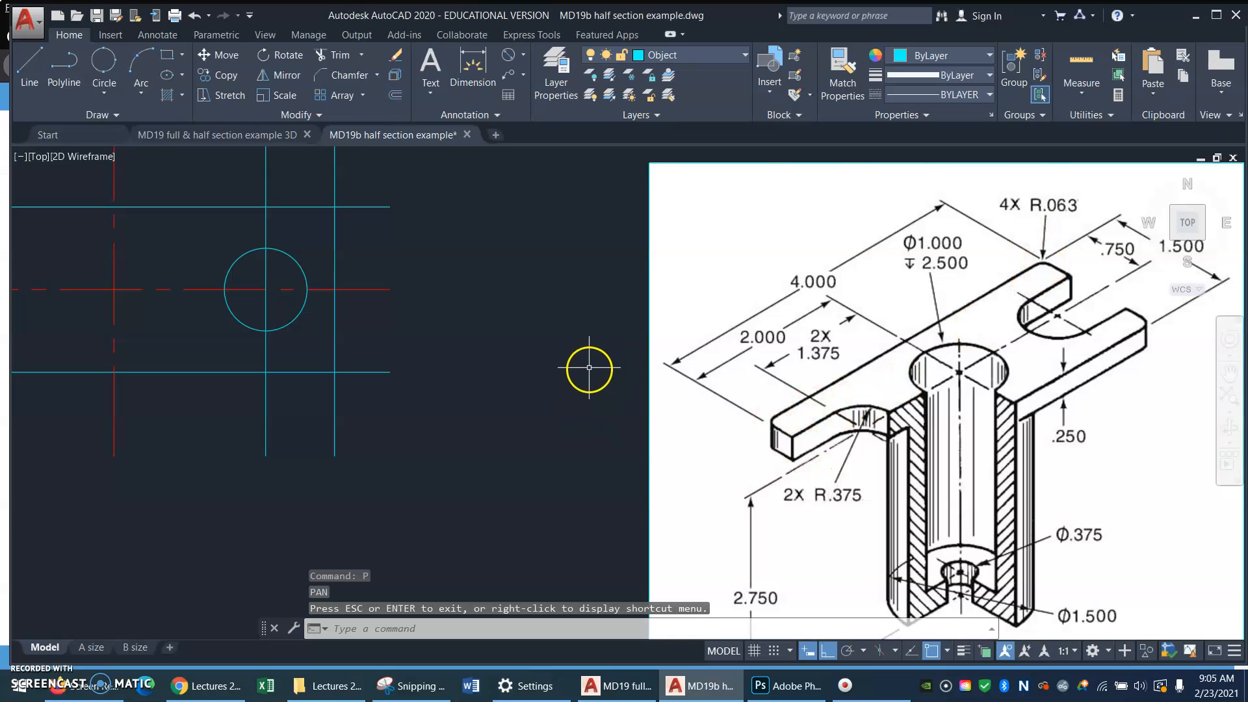
{"action": "key", "text": "Return"}
{"action": "mouse_move", "coordinate": [487, 277]}
{"action": "left_mouse_down"}
{"action": "mouse_move", "coordinate": [947, 343]}
{"action": "mouse_move", "coordinate": [952, 331]}
{"action": "left_mouse_up"}
{"action": "key", "text": "Escape"}
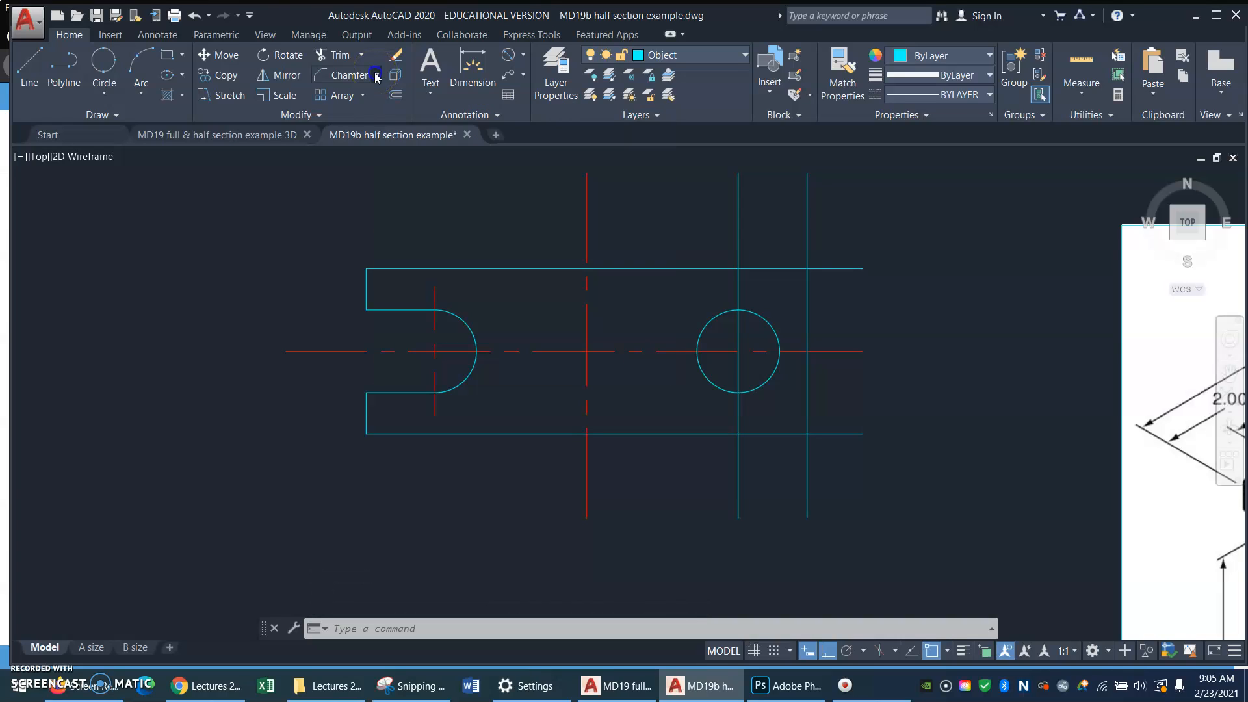
{"action": "left_click", "coordinate": [377, 76]}
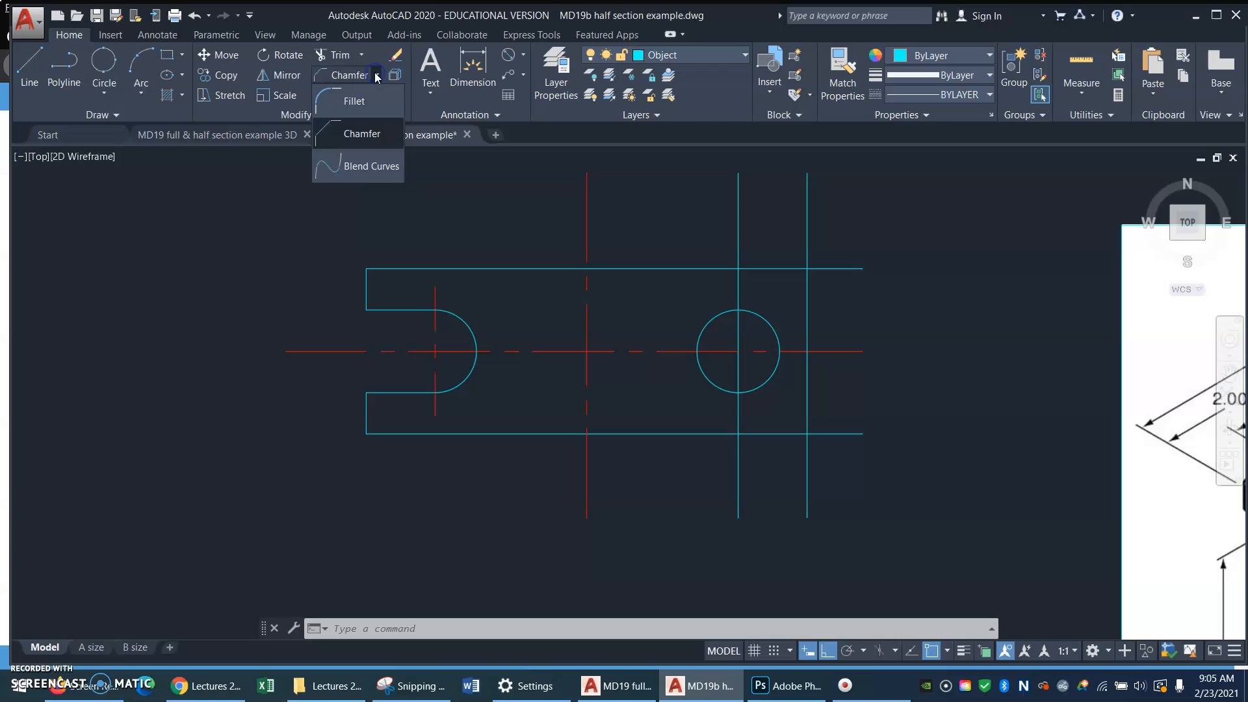
{"action": "left_click", "coordinate": [356, 102]}
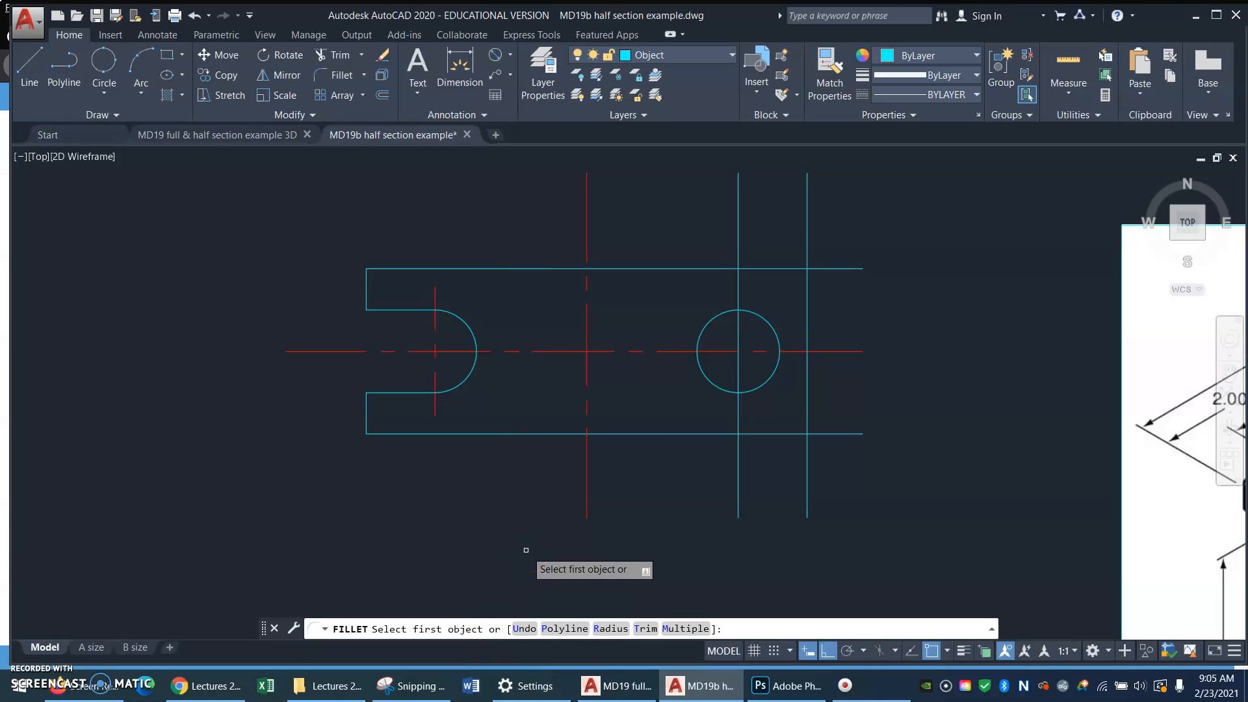
{"action": "key", "text": "Return"}
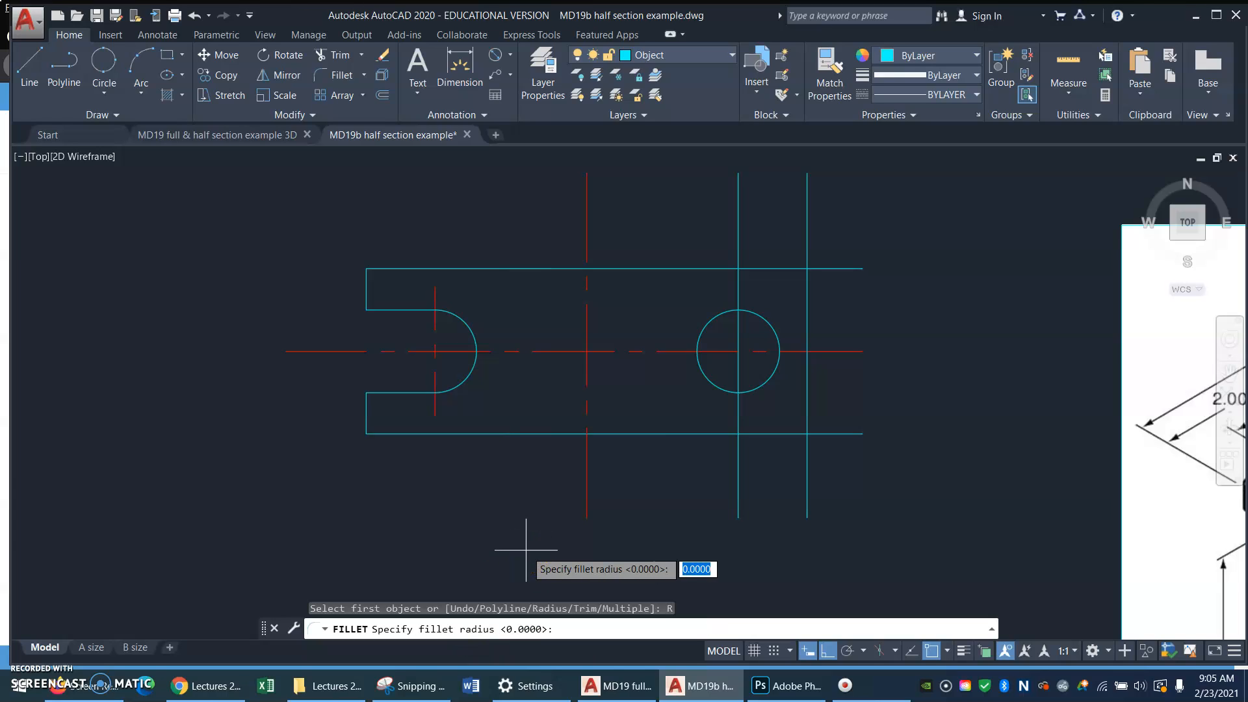
{"action": "type", "text": ".063"}
{"action": "key", "text": "Return"}
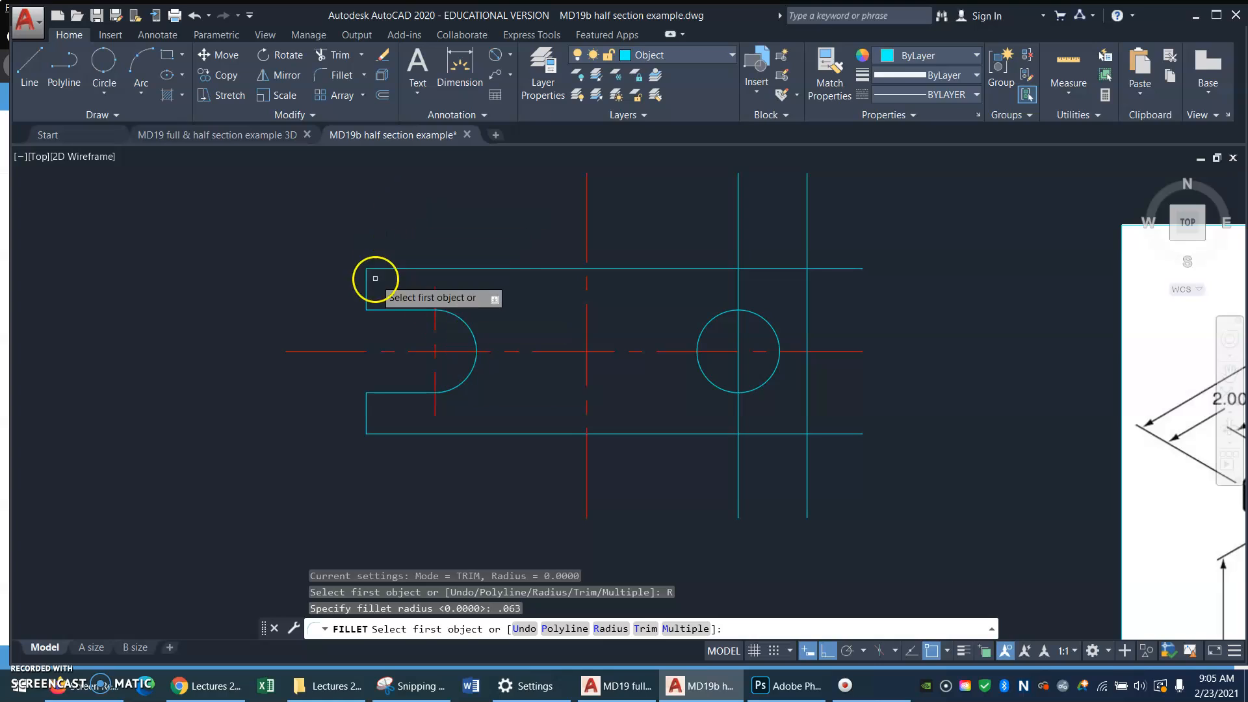
{"action": "left_click", "coordinate": [400, 267]}
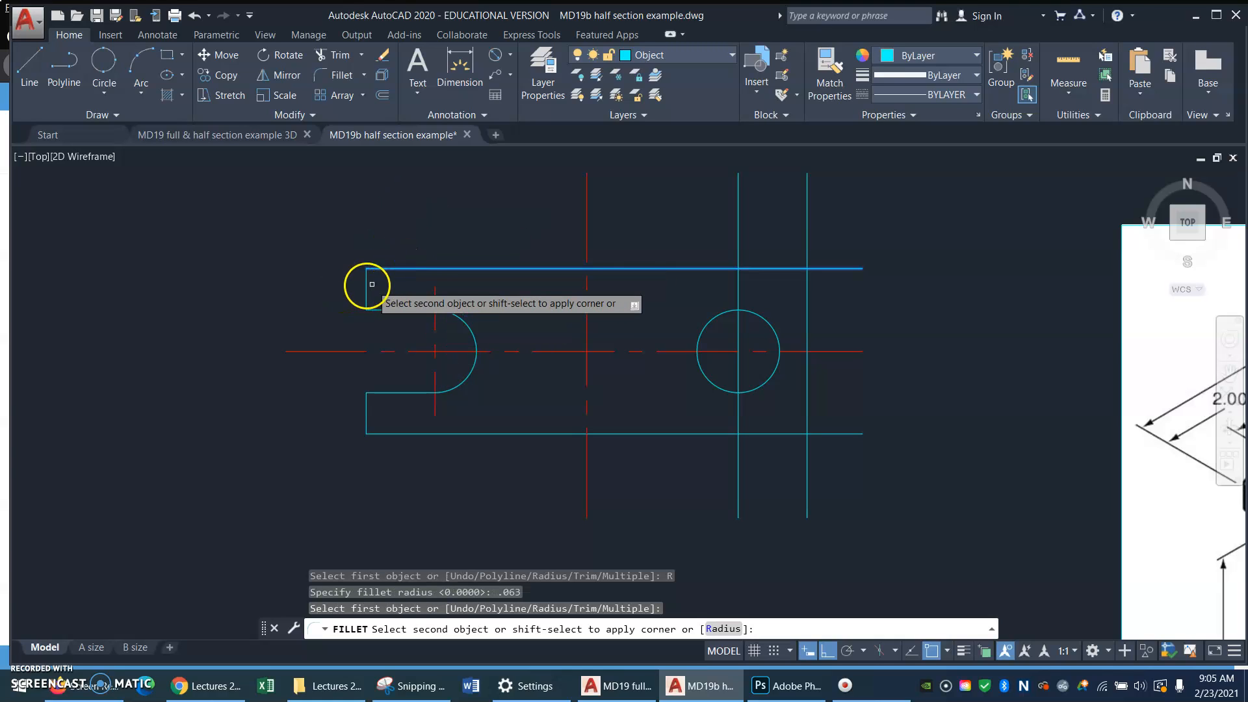
{"action": "left_click", "coordinate": [365, 284]}
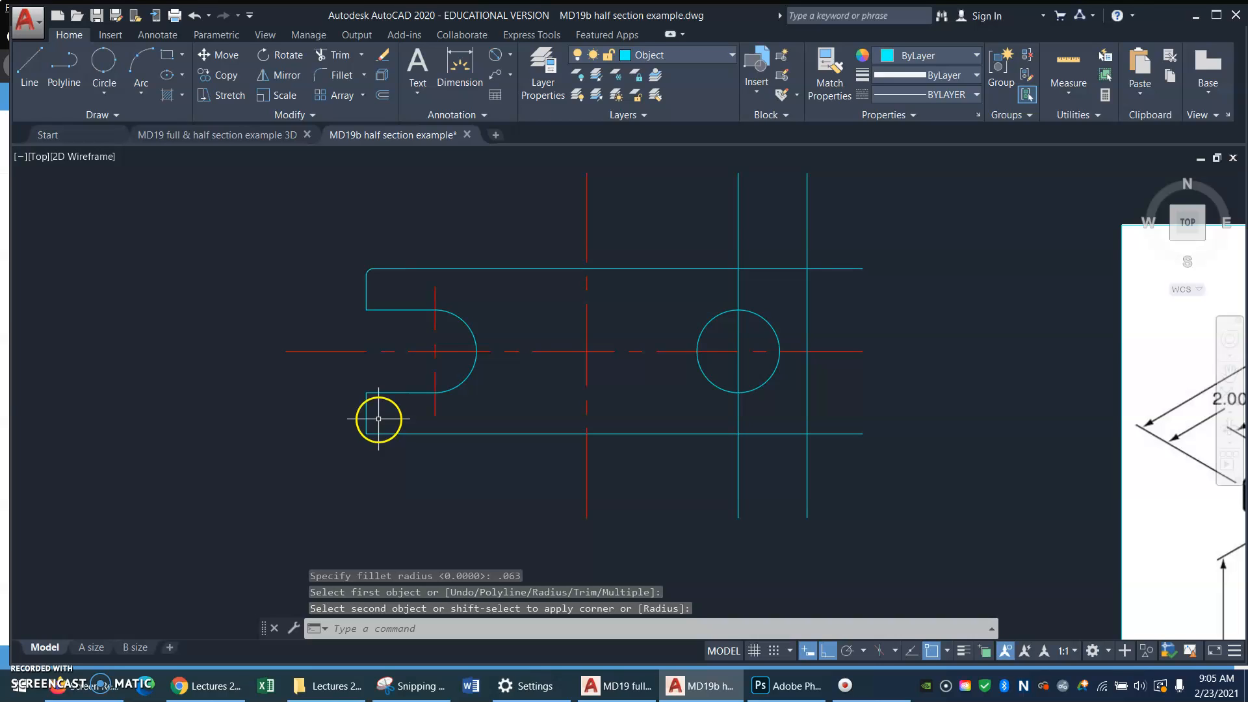
Step: Fillet the plate's lower-left outer corner with the same 0.063 radius
{"action": "key", "text": "Return"}
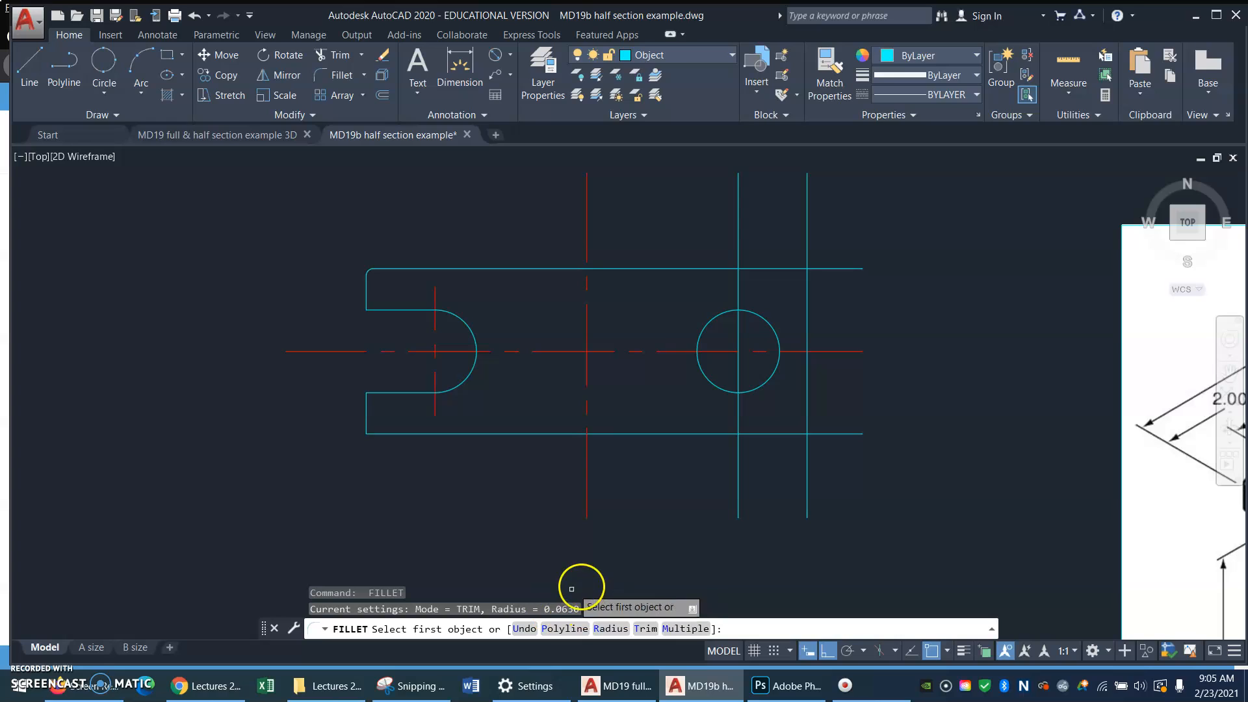
{"action": "left_click", "coordinate": [366, 410]}
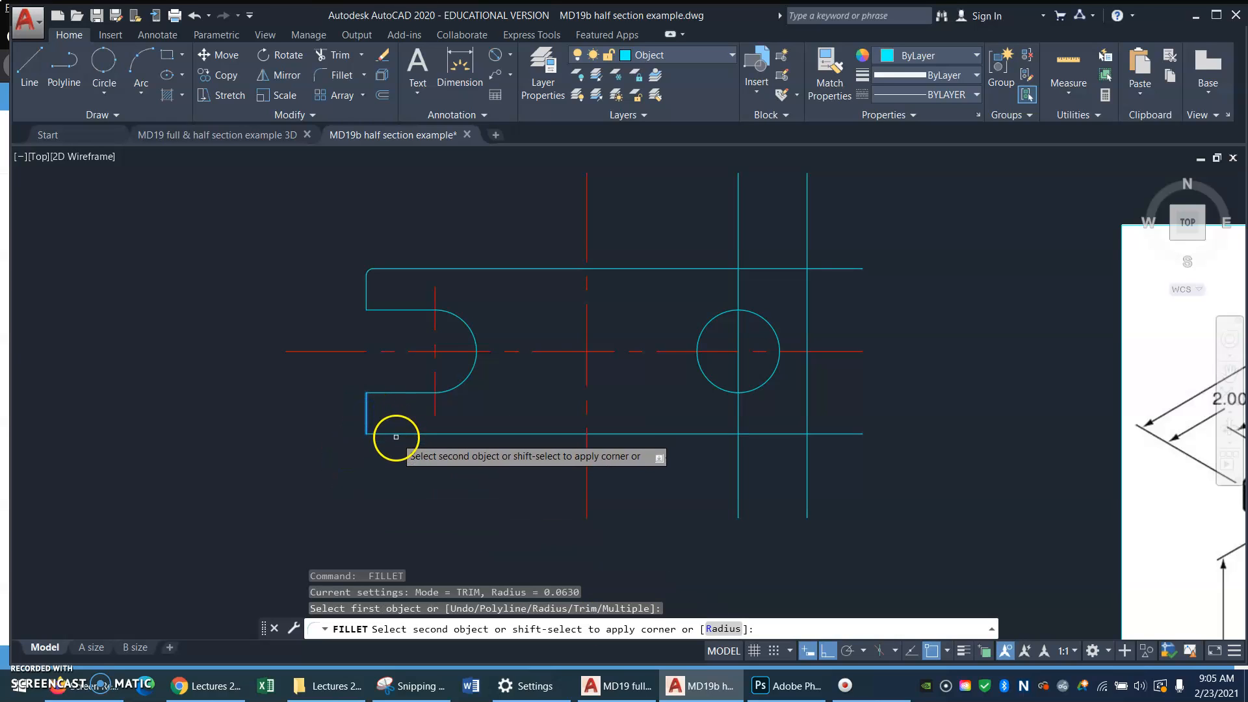
{"action": "left_click", "coordinate": [396, 434]}
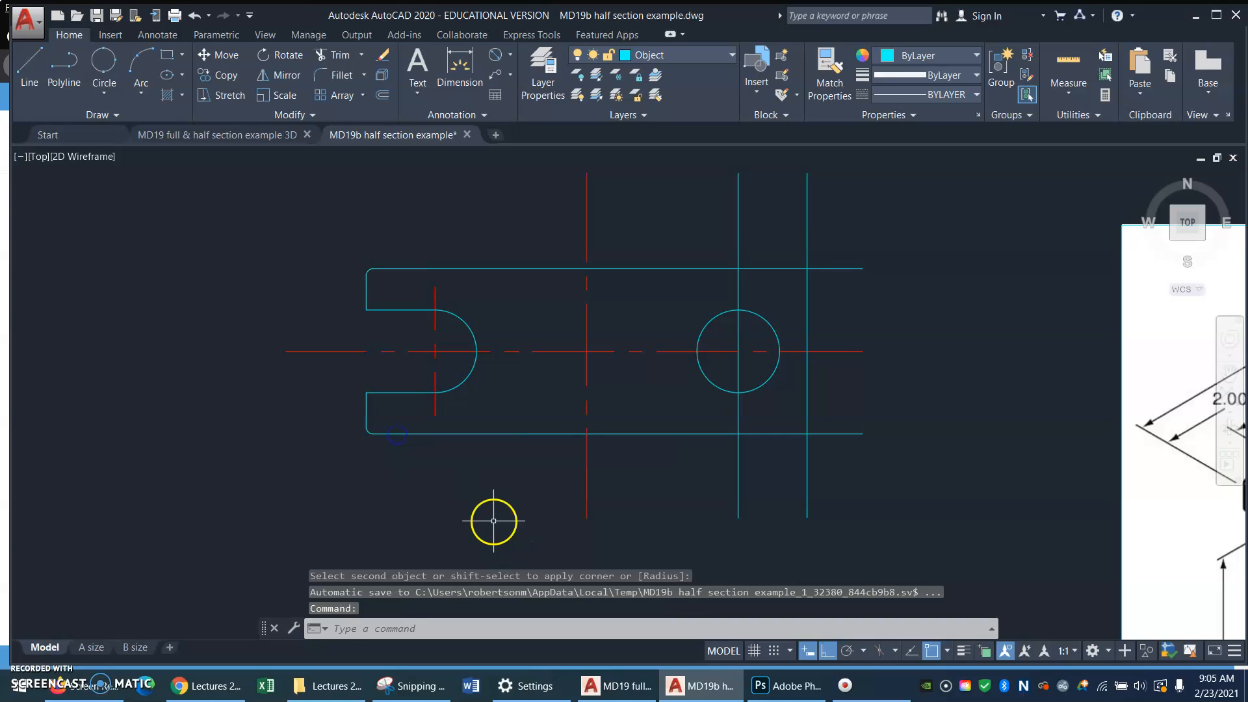
{"action": "key", "text": "Return"}
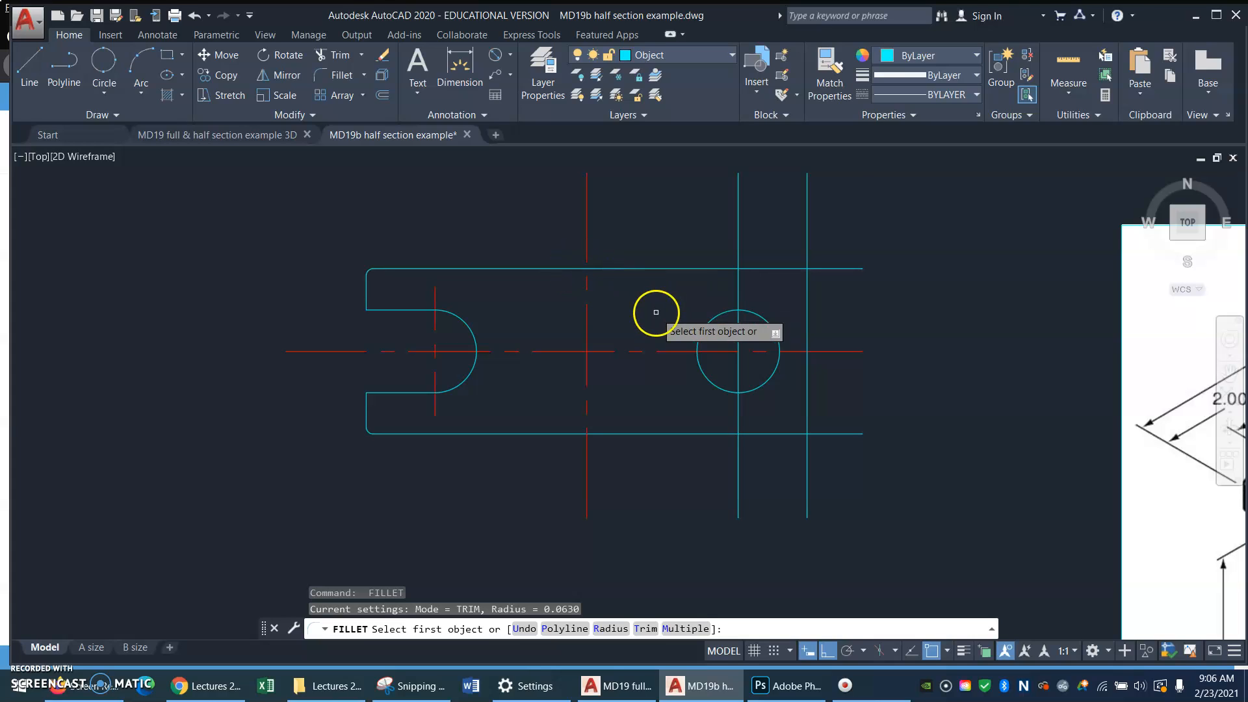
{"action": "key", "text": "Return"}
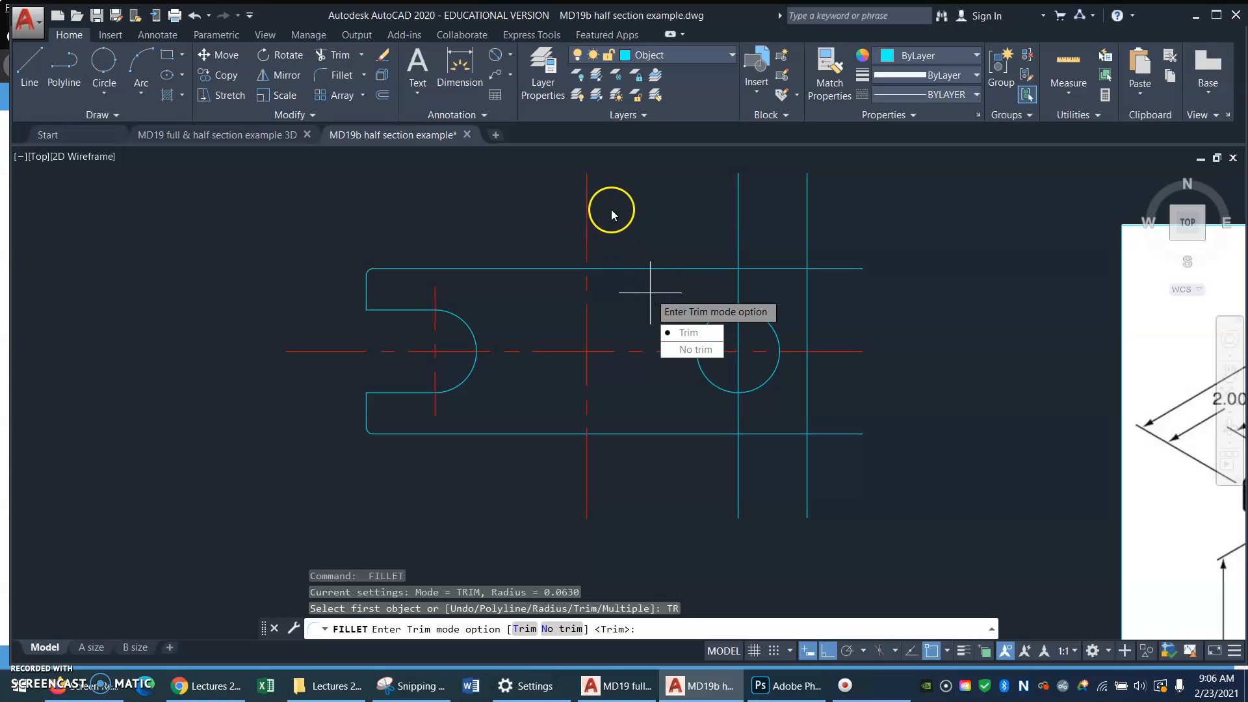
{"action": "key", "text": "Escape"}
{"action": "key", "text": "Escape"}
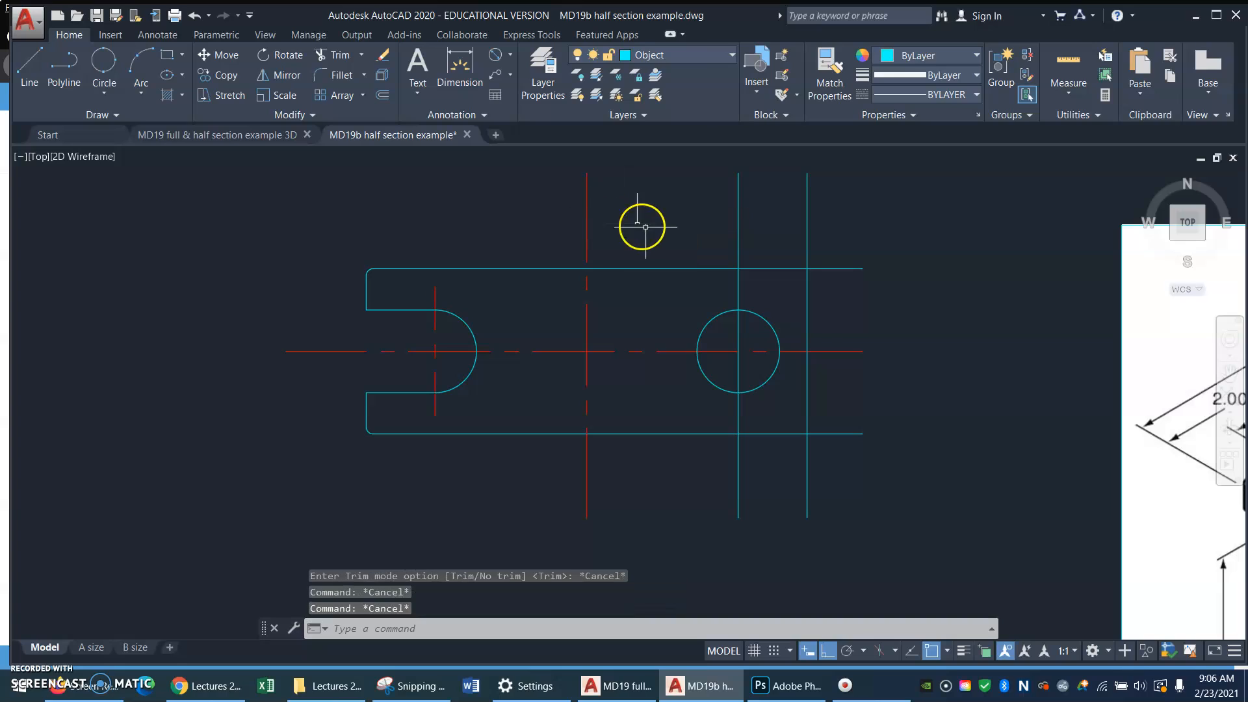
Step: Trim the plate's top and bottom edges to the right of the middle vertical centre line, using that line as the cutting edge
{"action": "type", "text": "tr"}
{"action": "key", "text": "Return"}
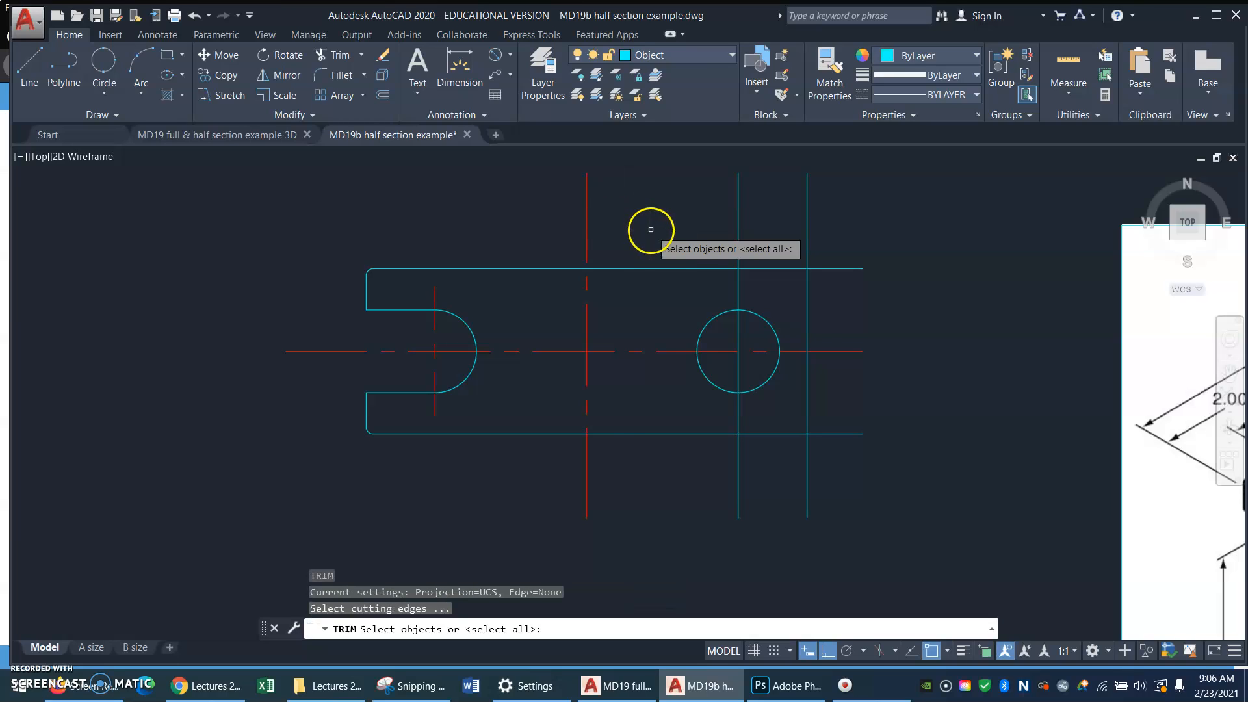
{"action": "left_click", "coordinate": [609, 195]}
{"action": "left_click", "coordinate": [561, 224]}
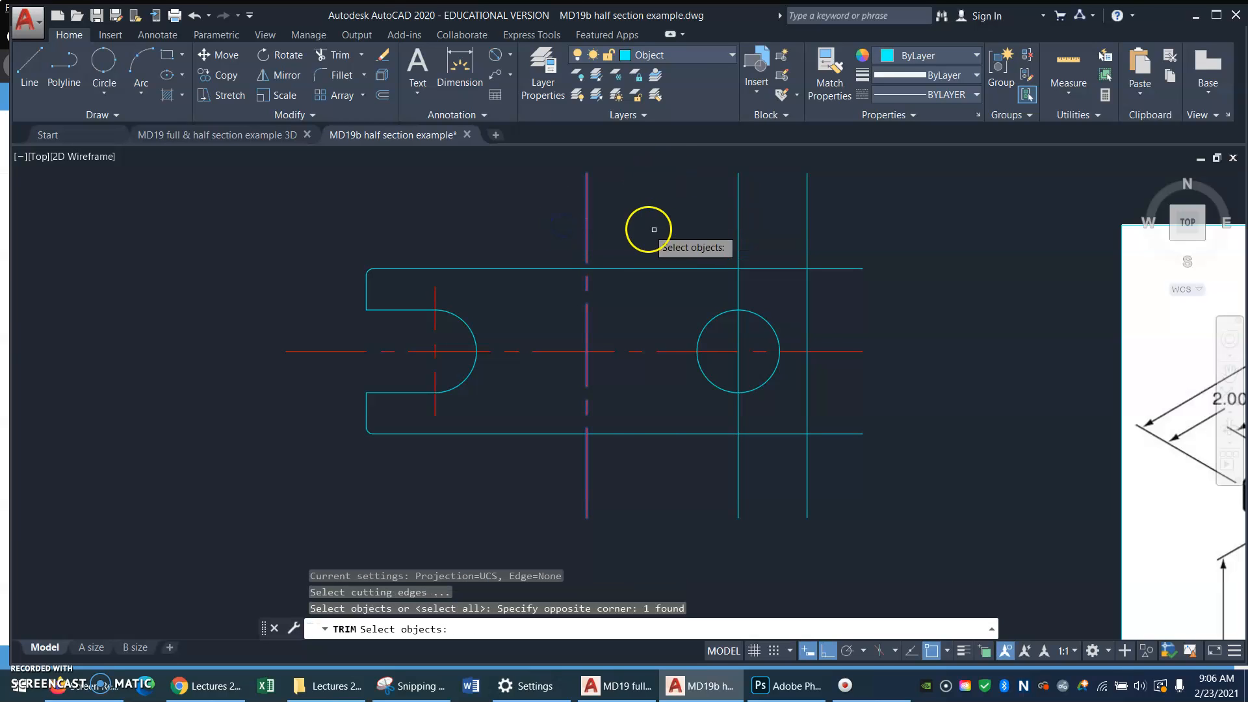
{"action": "key", "text": "Return"}
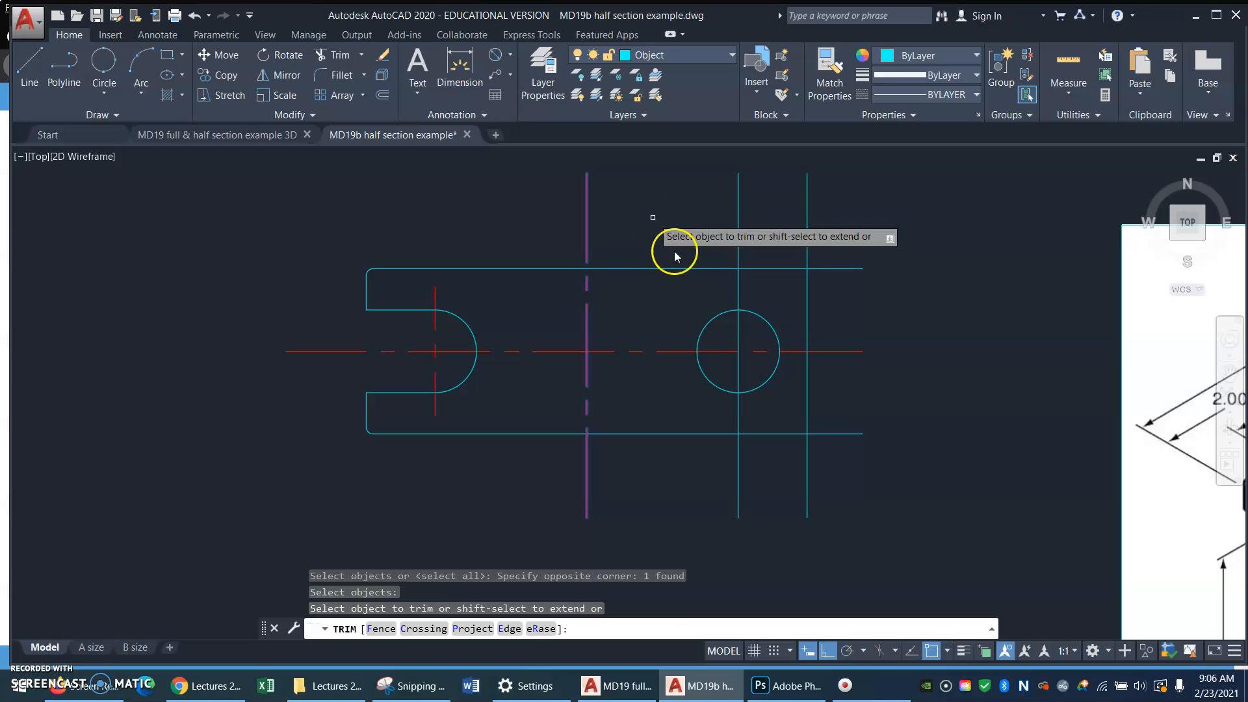
{"action": "left_click", "coordinate": [669, 268]}
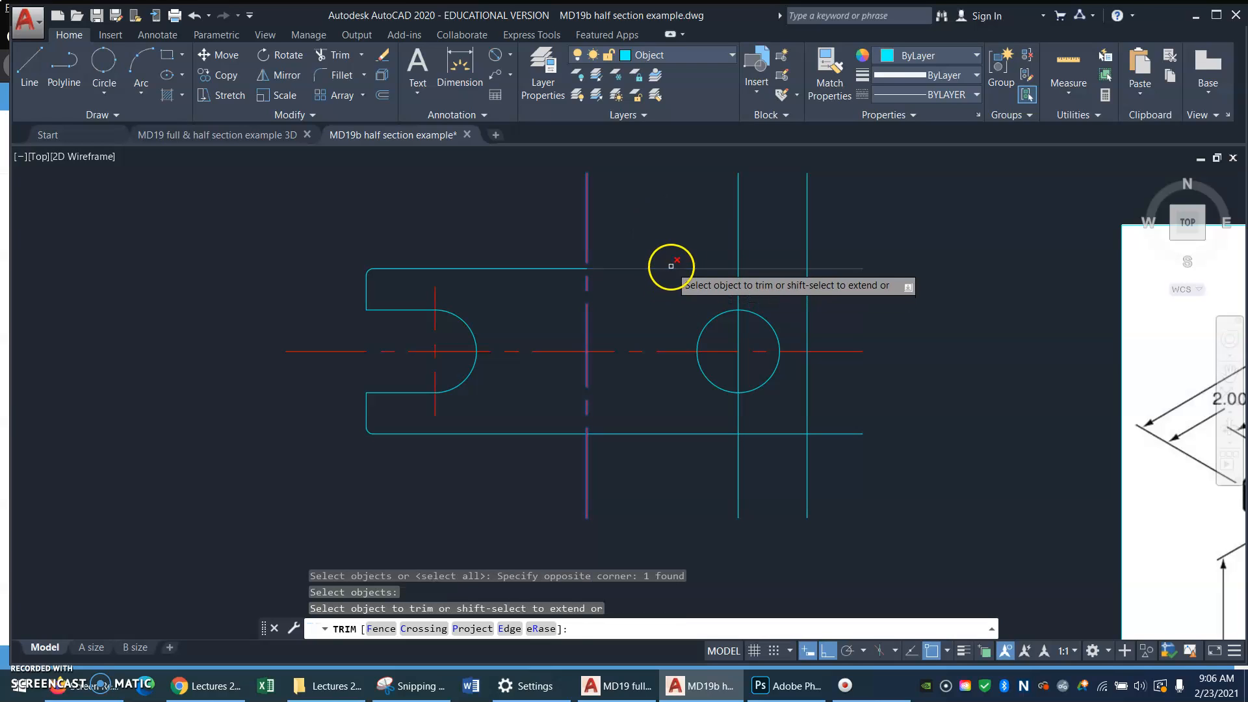
{"action": "left_click", "coordinate": [661, 435]}
{"action": "key", "text": "Return"}
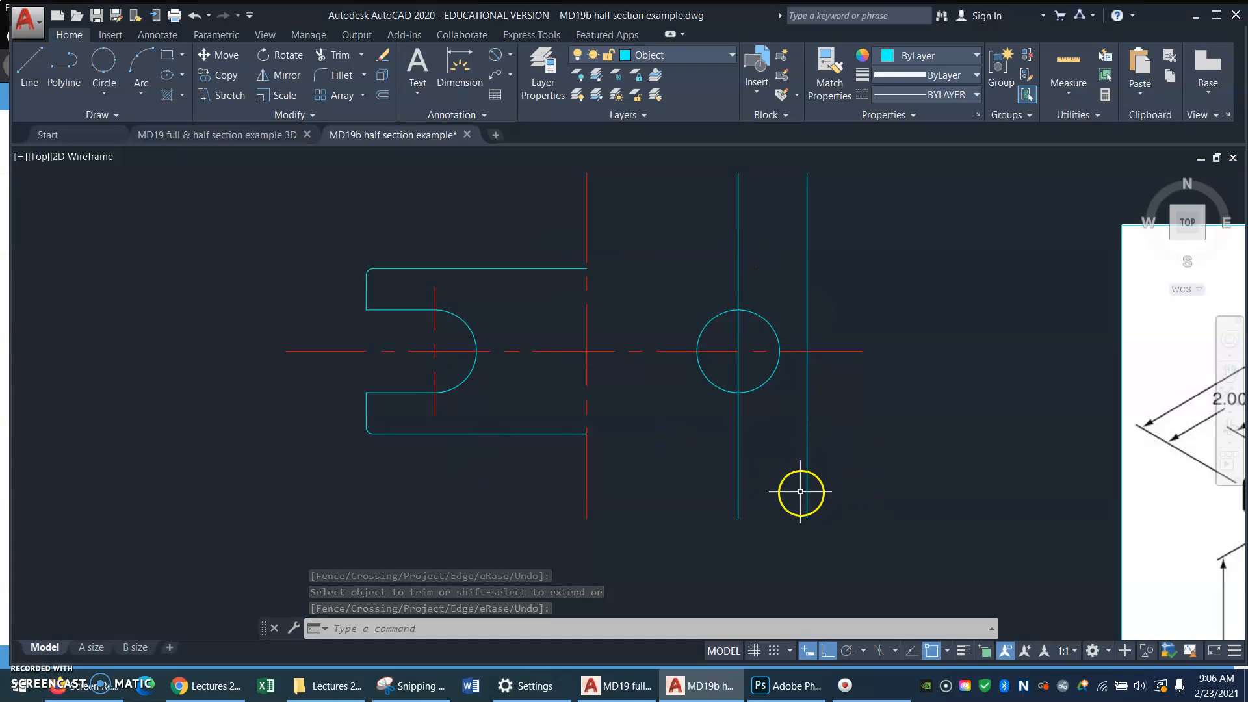
Step: Erase the circle and the two vertical construction lines on the right side of the plate
{"action": "left_click", "coordinate": [756, 379]}
{"action": "left_click", "coordinate": [719, 437]}
{"action": "left_click", "coordinate": [864, 446]}
{"action": "left_click", "coordinate": [762, 499]}
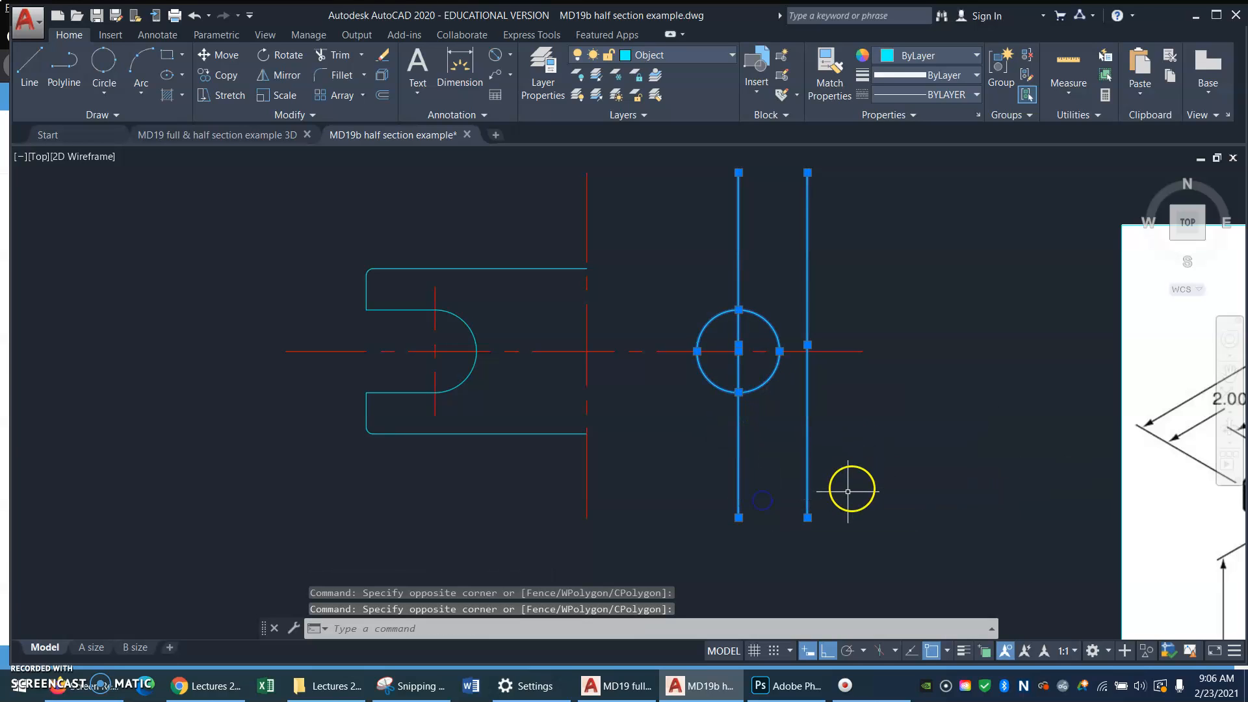
{"action": "type", "text": "E"}
{"action": "key", "text": "Return"}
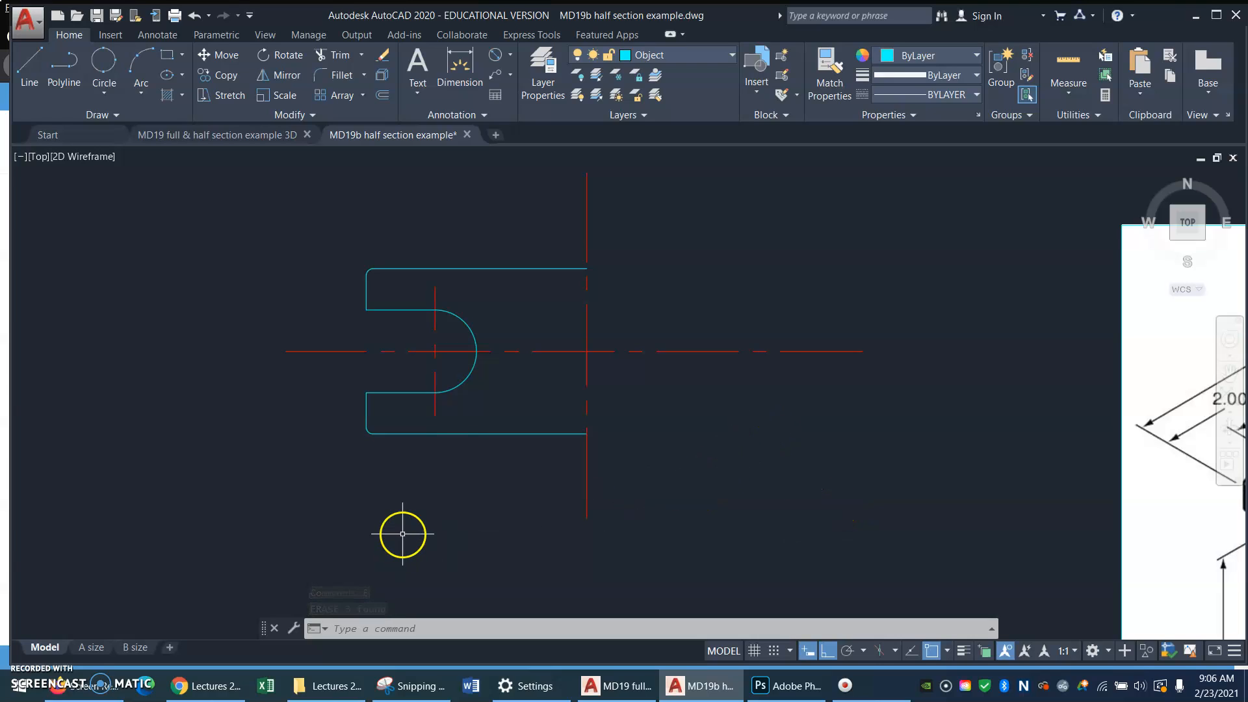
Step: Mirror the left half outline and slot centre line about the middle vertical centre line, excluding the horizontal centre line and keeping the originals
{"action": "left_click", "coordinate": [287, 76]}
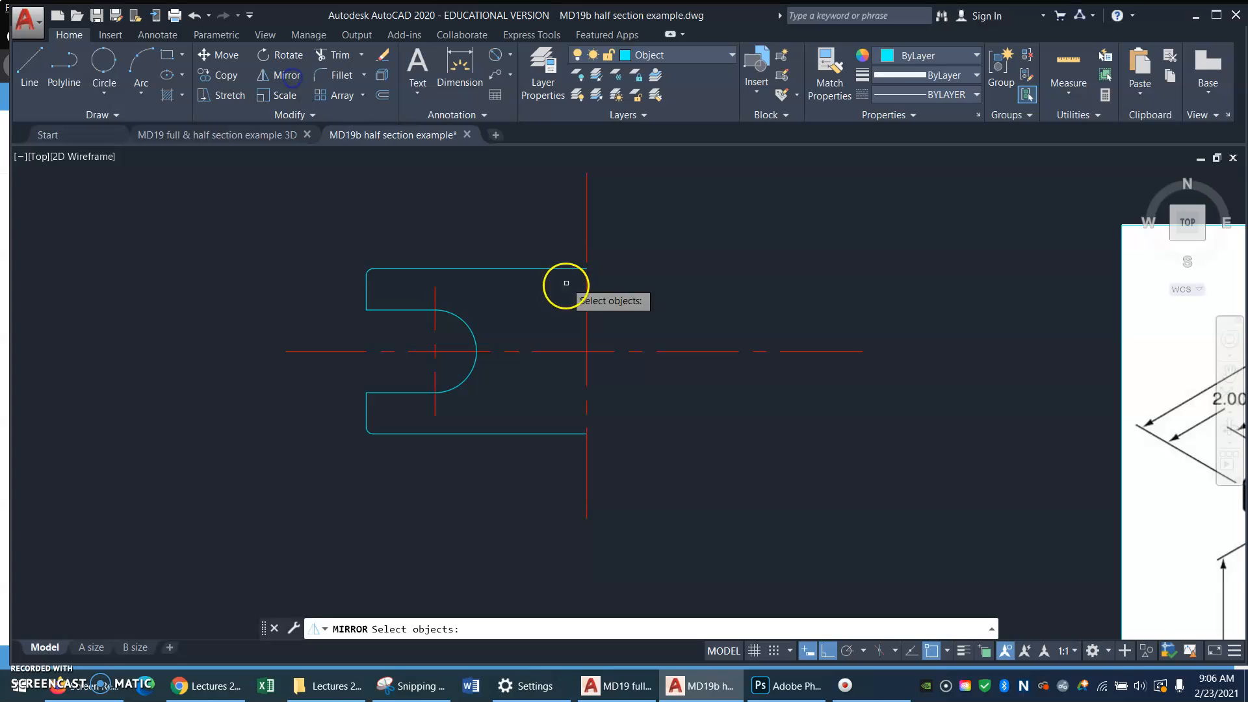
{"action": "left_click", "coordinate": [499, 225]}
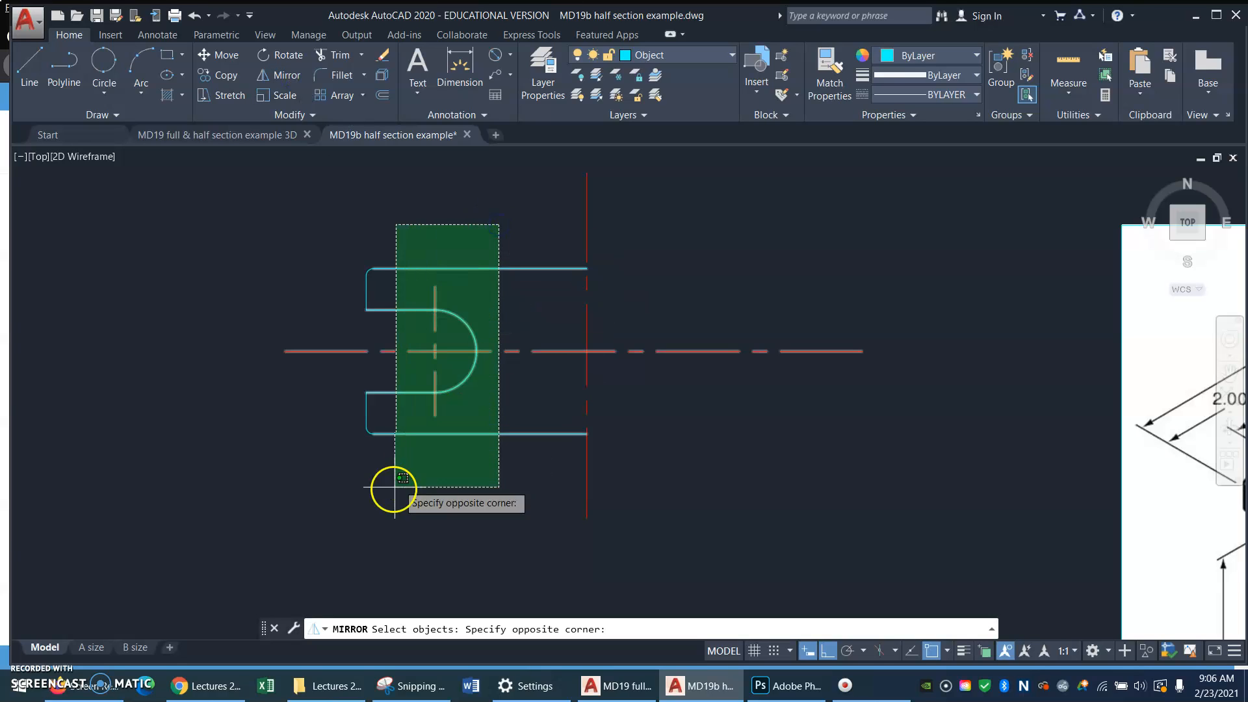
{"action": "left_click", "coordinate": [326, 498]}
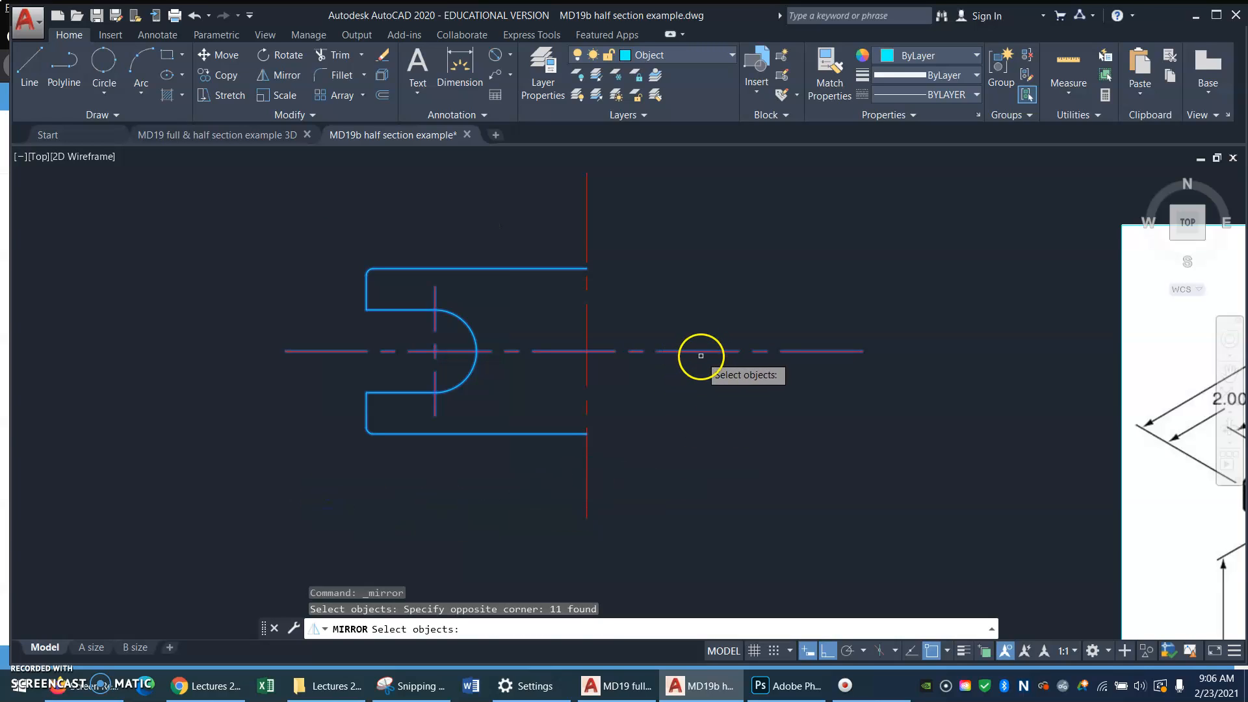
{"action": "left_click", "coordinate": [336, 352], "text": "shift"}
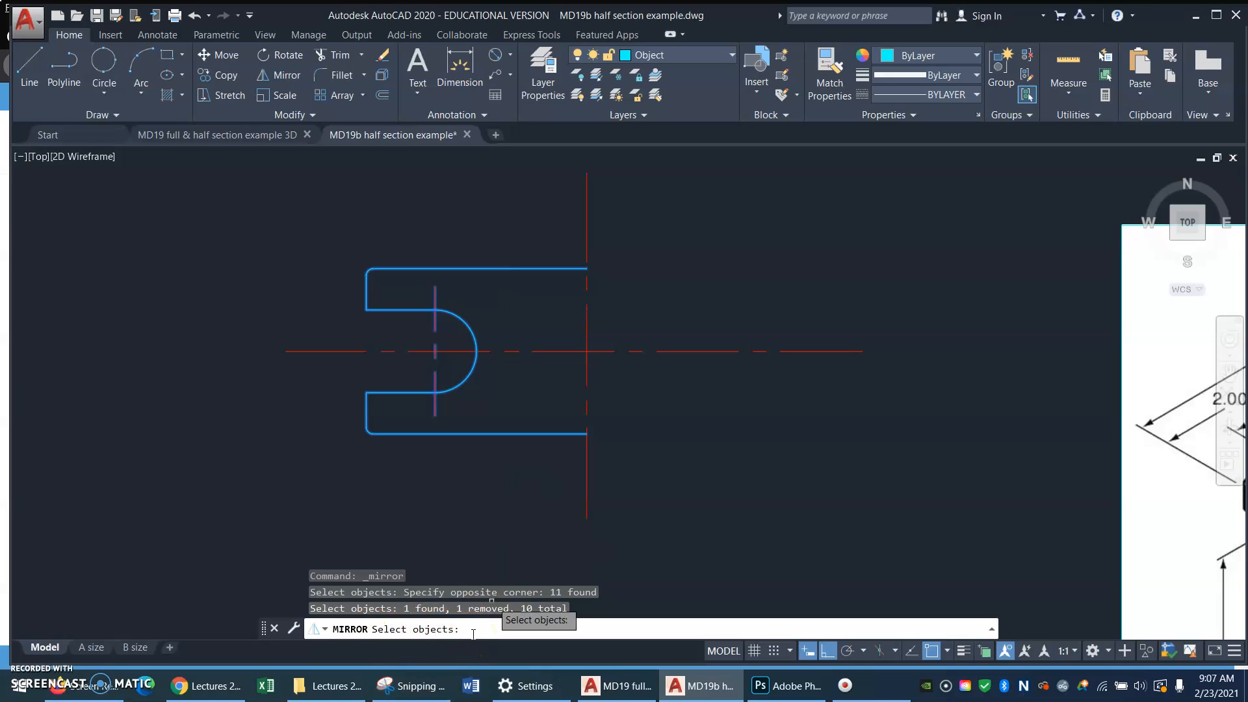
{"action": "key", "text": "Return"}
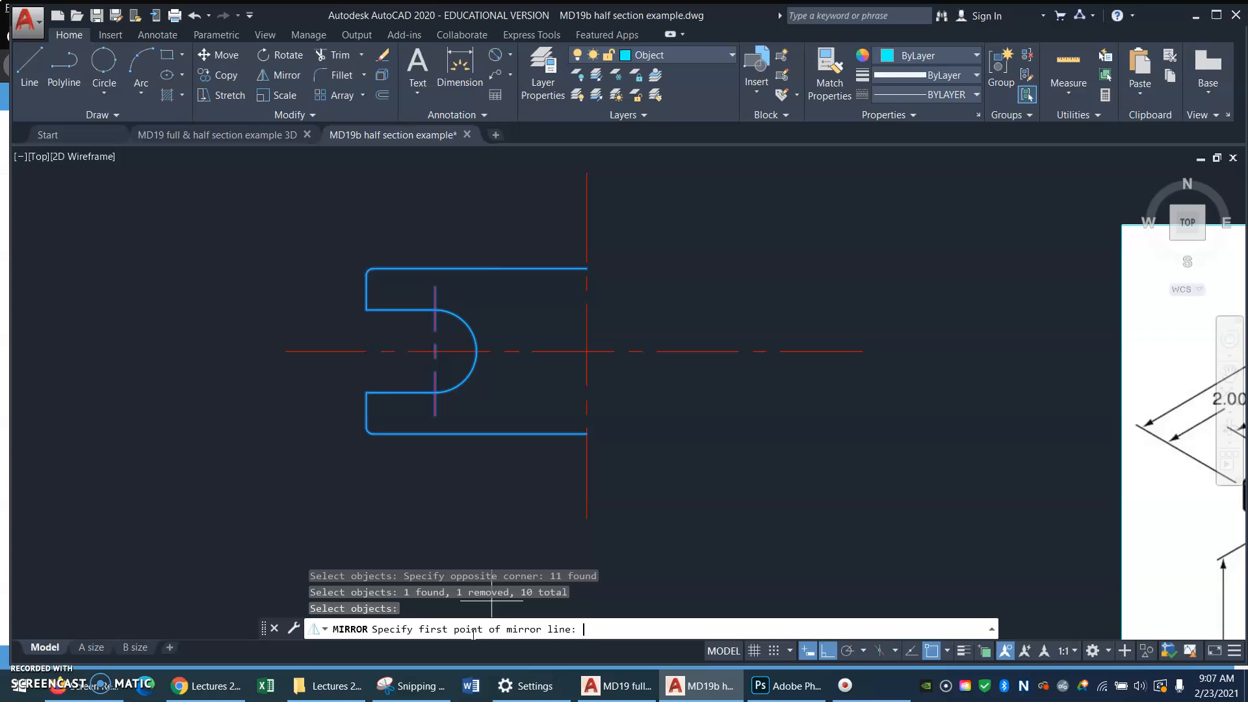
{"action": "left_click", "coordinate": [587, 173]}
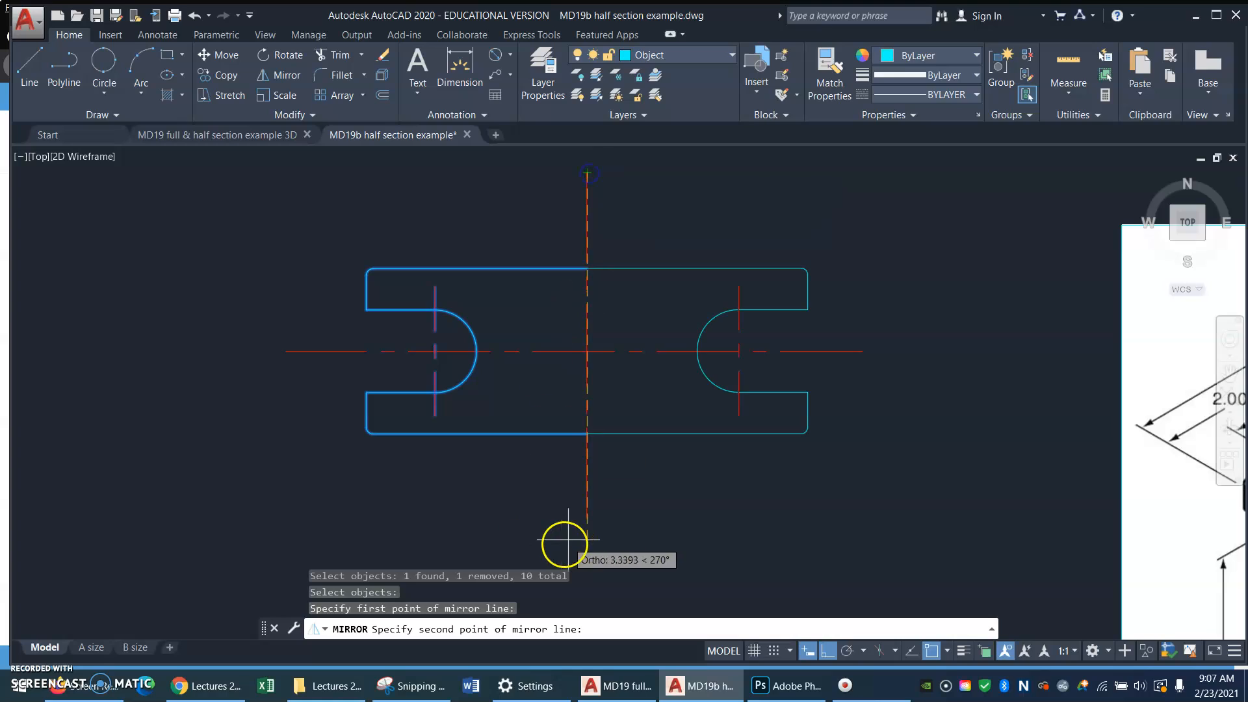
{"action": "left_click", "coordinate": [587, 516]}
{"action": "key", "text": "Return"}
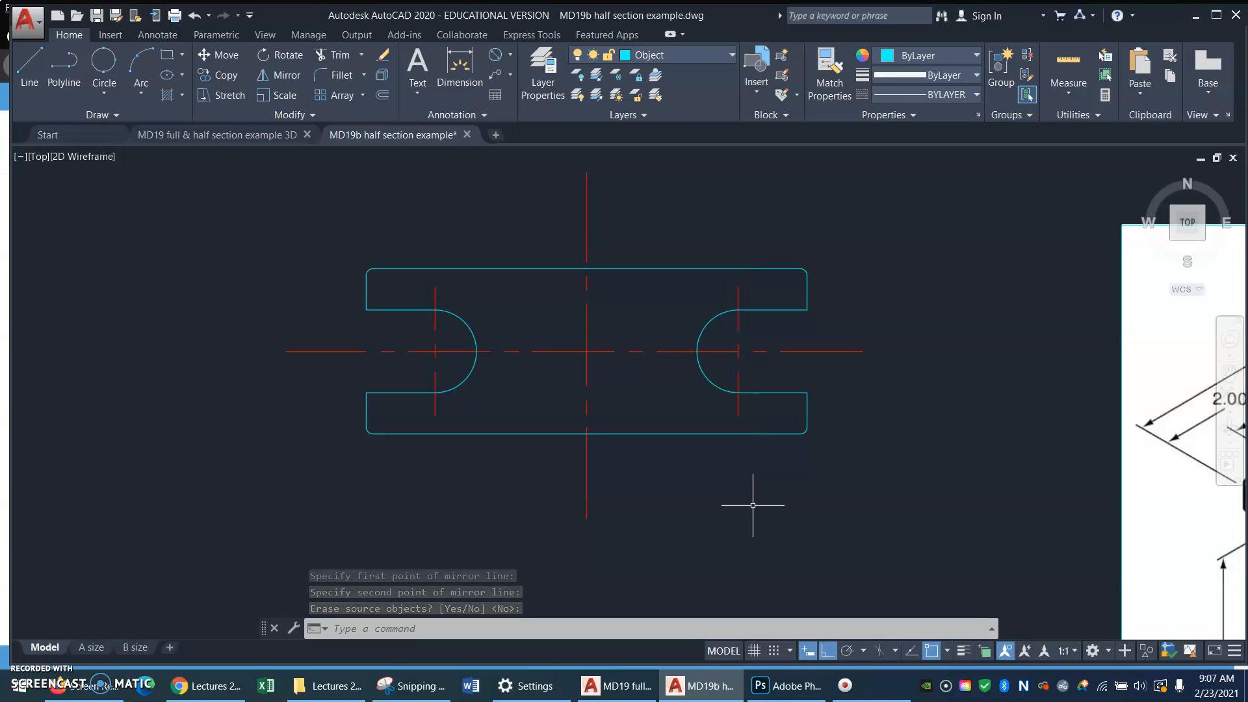
{"action": "left_click", "coordinate": [685, 505]}
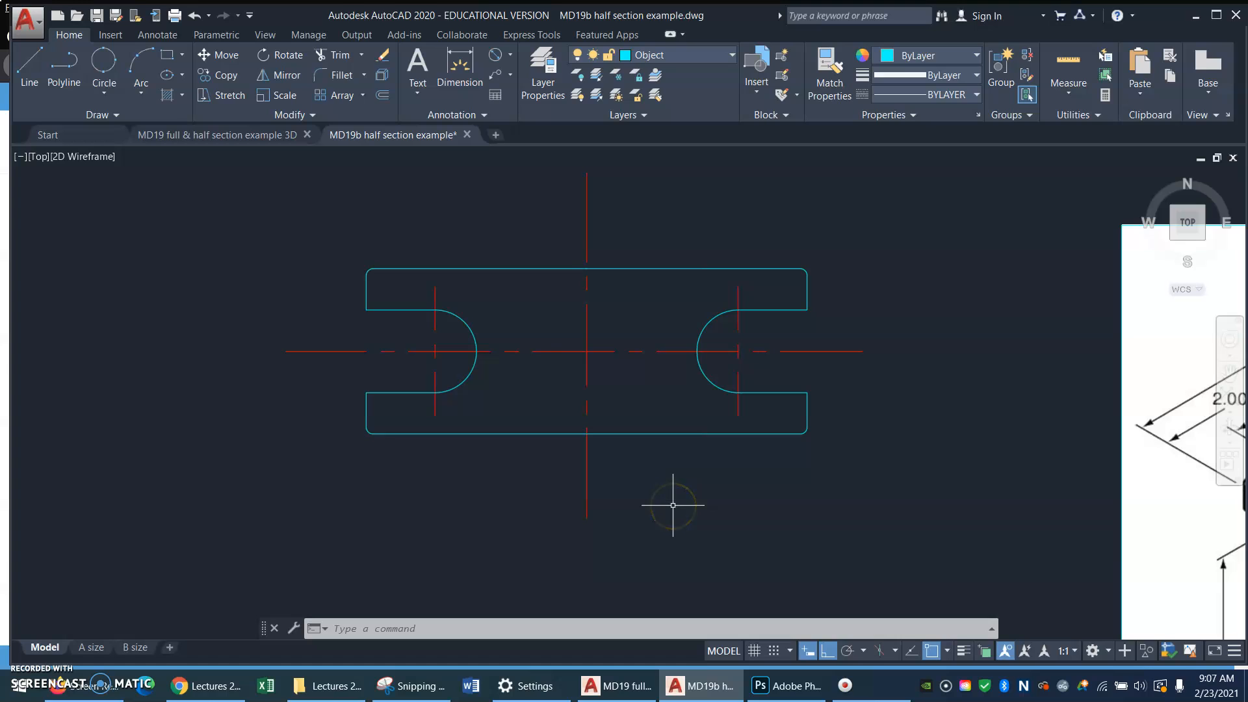
Step: Draw a vertical projection line about 3.33 long straight down from the lower end of the plate's left edge
{"action": "type", "text": "p"}
{"action": "key", "text": "Return"}
{"action": "mouse_move", "coordinate": [707, 521]}
{"action": "left_mouse_down"}
{"action": "mouse_move", "coordinate": [689, 354]}
{"action": "mouse_move", "coordinate": [700, 329]}
{"action": "mouse_move", "coordinate": [659, 357]}
{"action": "mouse_move", "coordinate": [487, 386]}
{"action": "left_mouse_up"}
{"action": "key", "text": "Escape"}
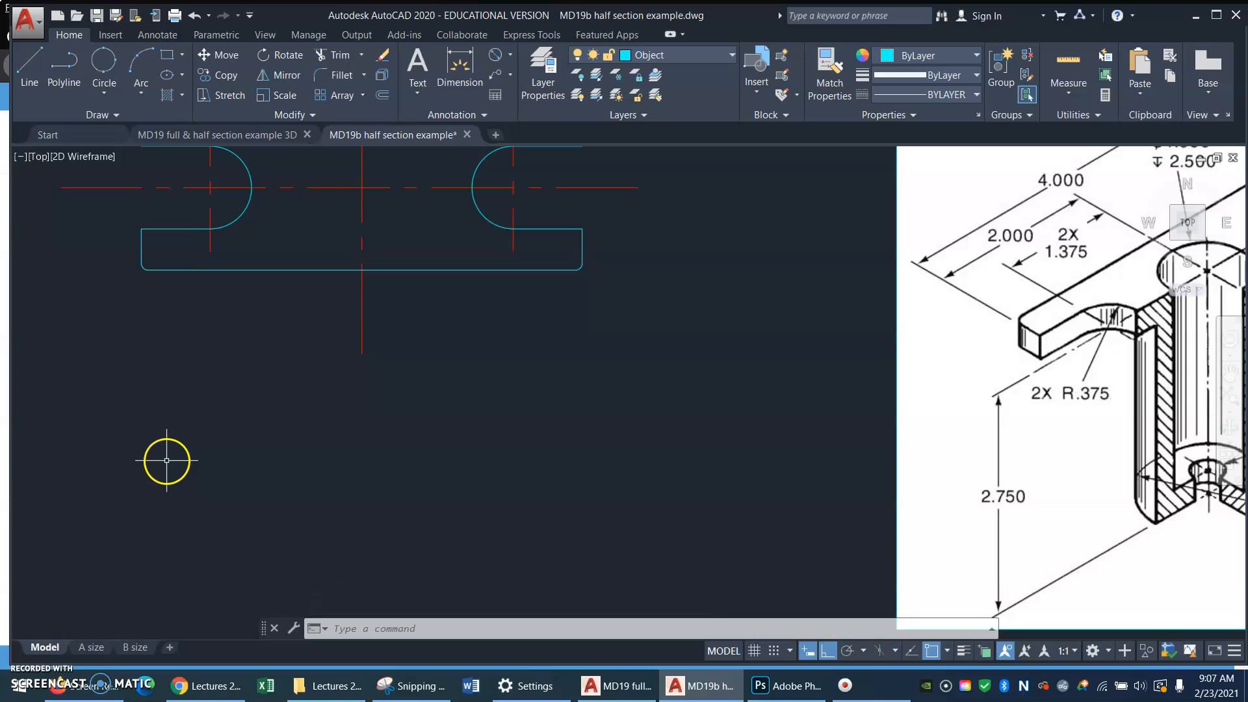
{"action": "type", "text": "l"}
{"action": "key", "text": "Return"}
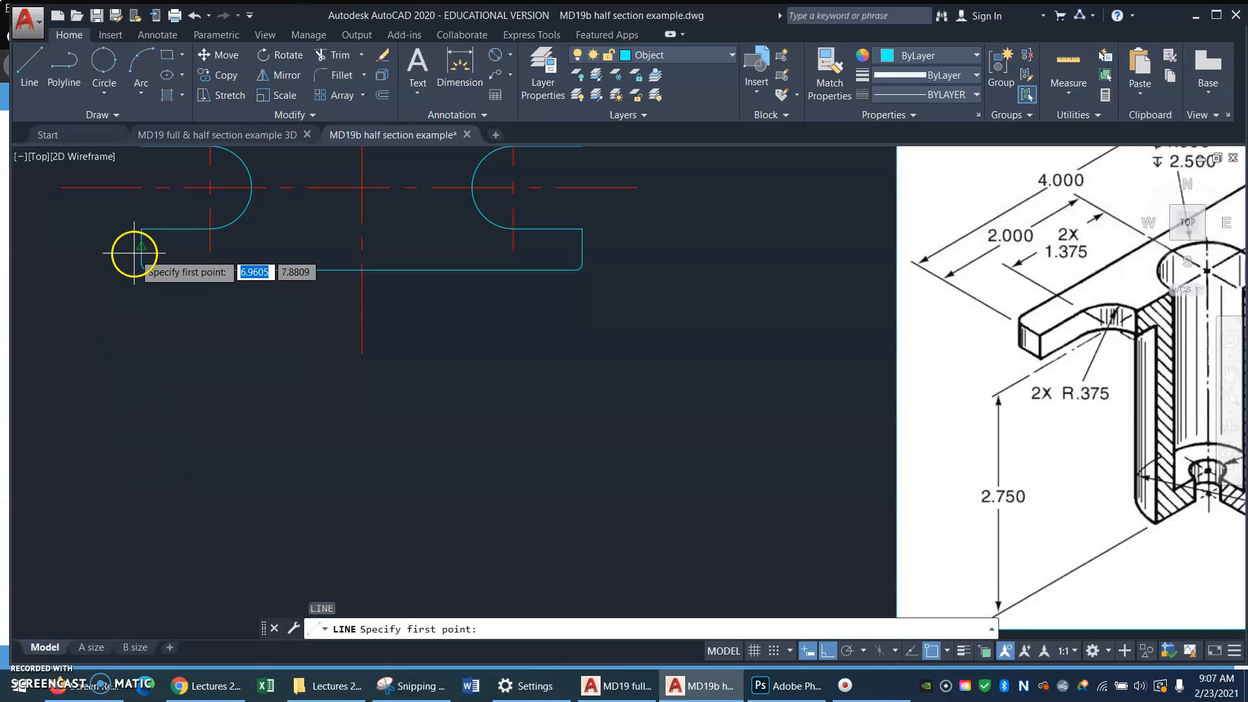
{"action": "left_click", "coordinate": [142, 262]}
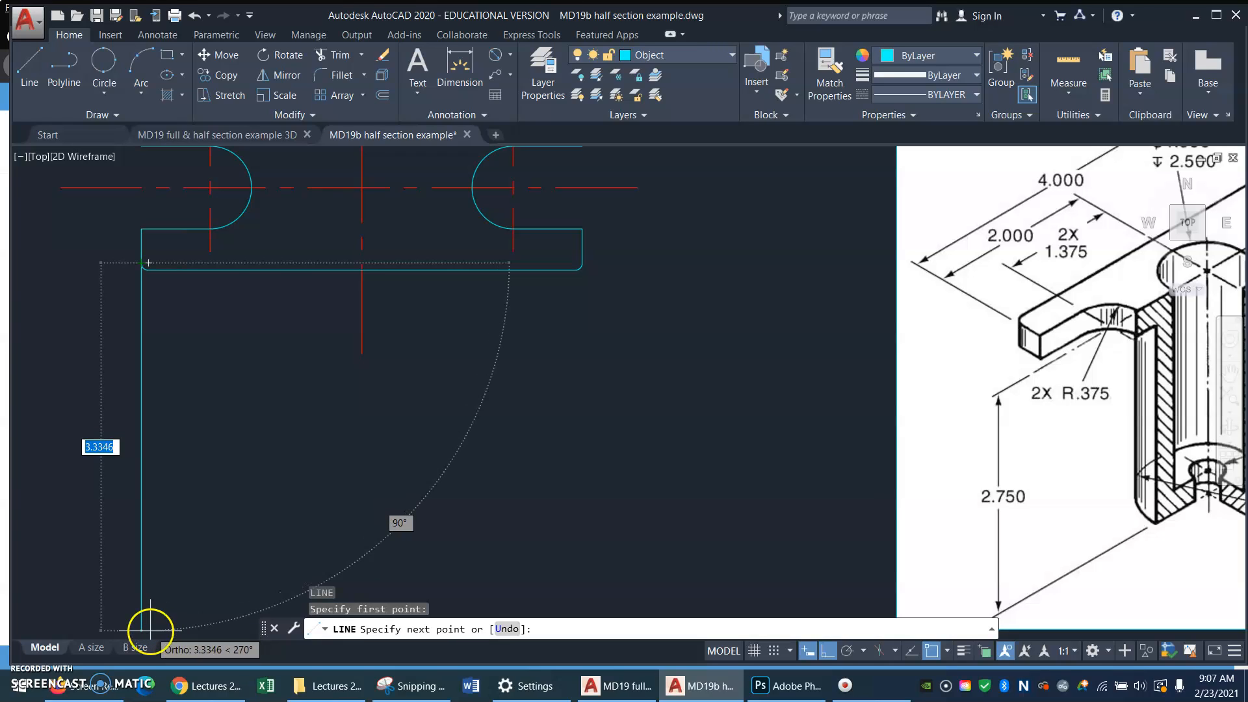
{"action": "left_click", "coordinate": [150, 629]}
{"action": "key", "text": "Return"}
Step: Draw a vertical projection line straight down from the lower end of the middle vertical centre line
{"action": "key", "text": "Return"}
{"action": "left_click", "coordinate": [361, 360]}
{"action": "left_click", "coordinate": [361, 628]}
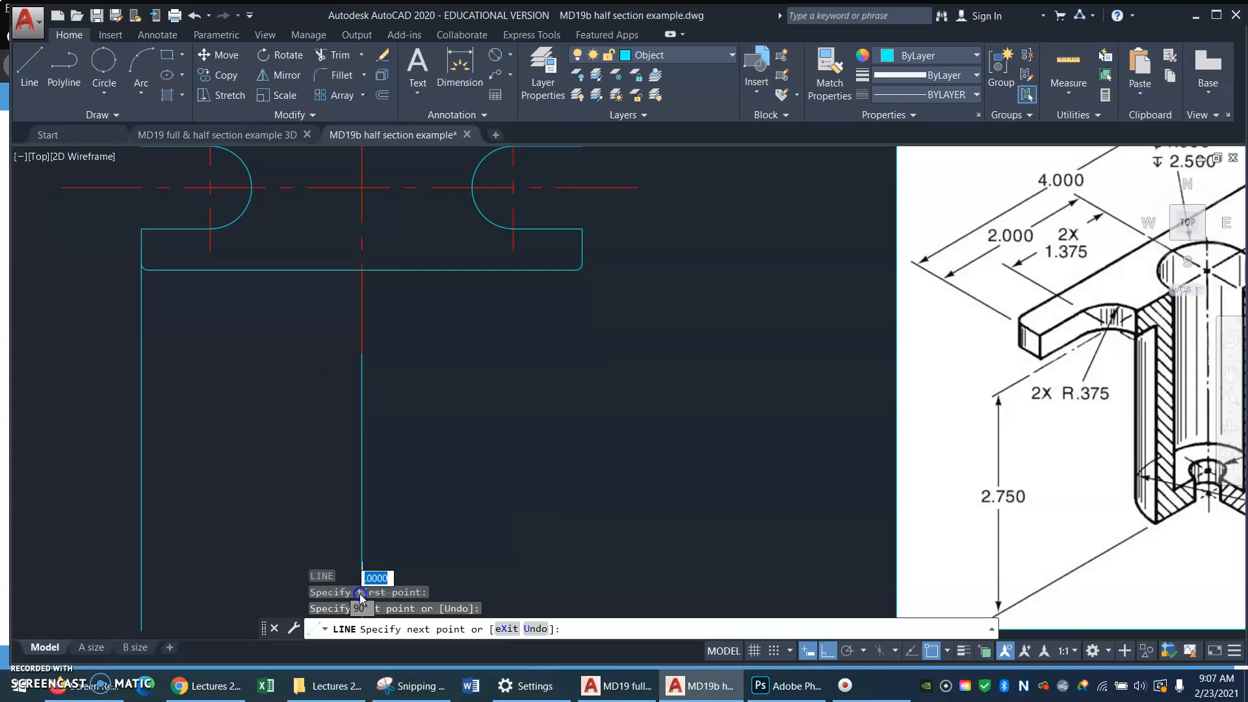
{"action": "key", "text": "Return"}
Step: Draw a vertical projection line about 3.13 long straight down from the lower end of the plate's right edge
{"action": "key", "text": "Return"}
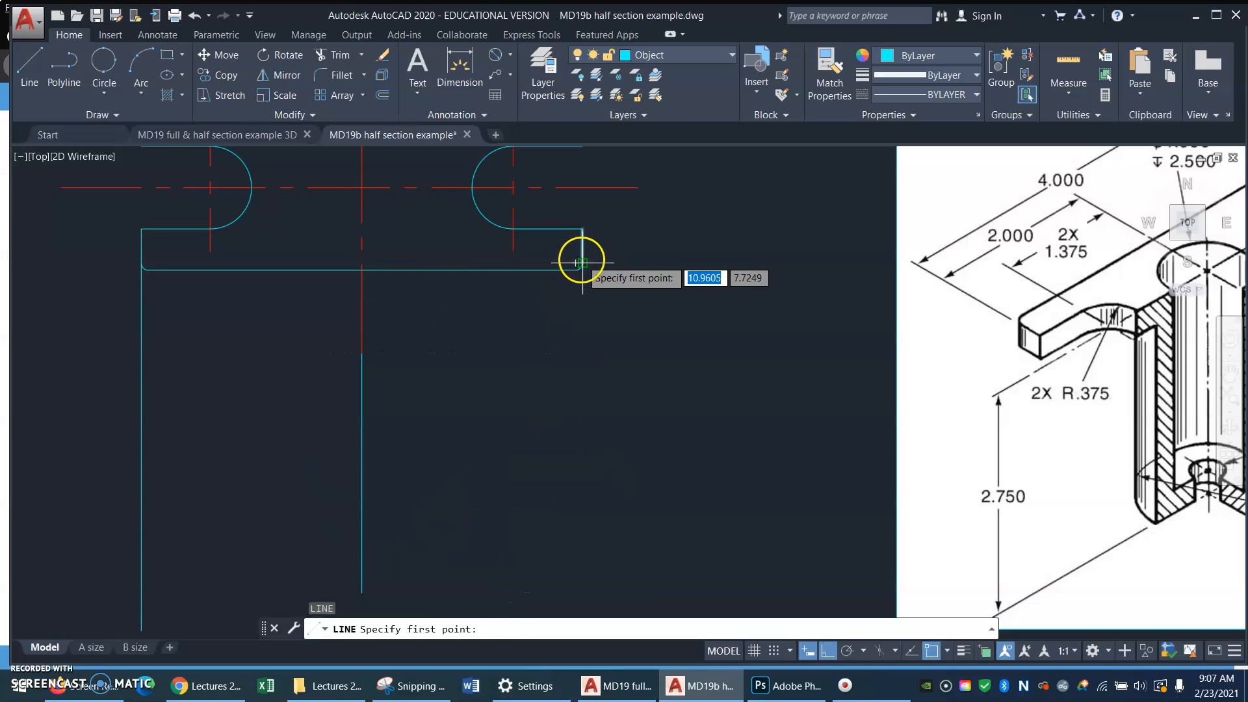
{"action": "left_click", "coordinate": [582, 263]}
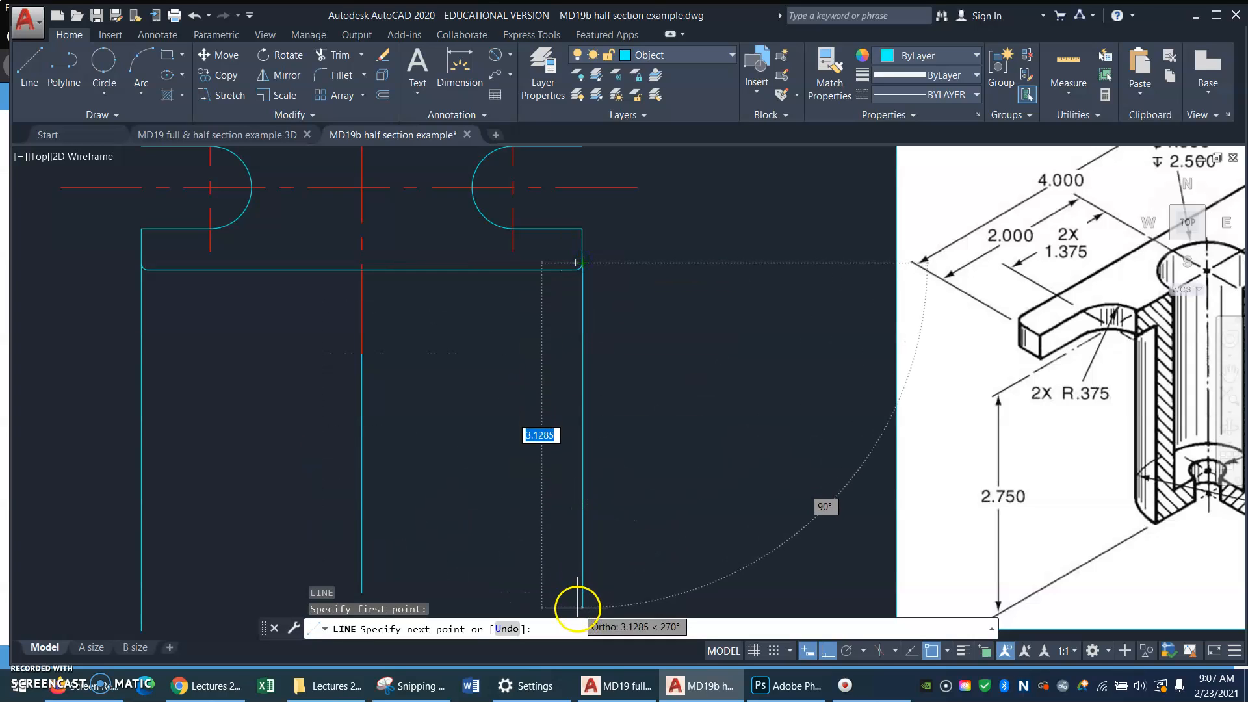
{"action": "left_click", "coordinate": [578, 607]}
{"action": "key", "text": "Return"}
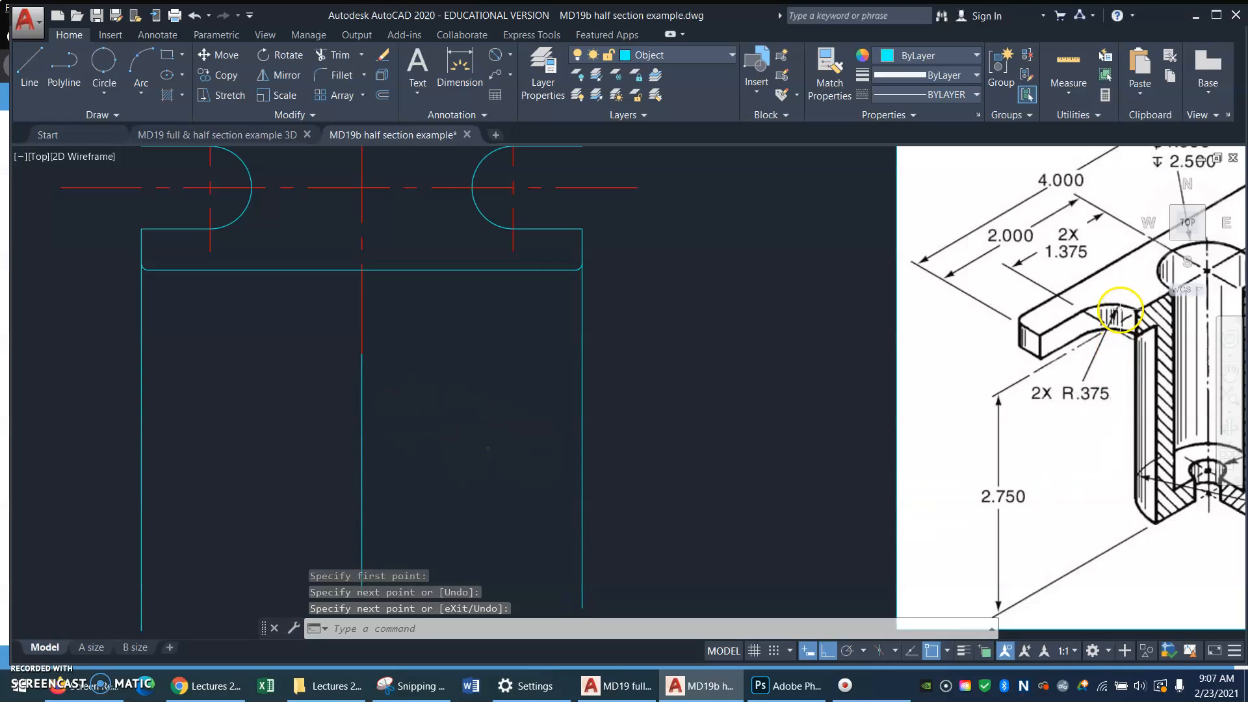
Step: Draw a horizontal line below the top view, from the left projection line across to the right projection line
{"action": "mouse_move", "coordinate": [1097, 419]}
{"action": "middle_mouse_down"}
{"action": "mouse_move", "coordinate": [886, 376]}
{"action": "mouse_move", "coordinate": [633, 454]}
{"action": "middle_mouse_up"}
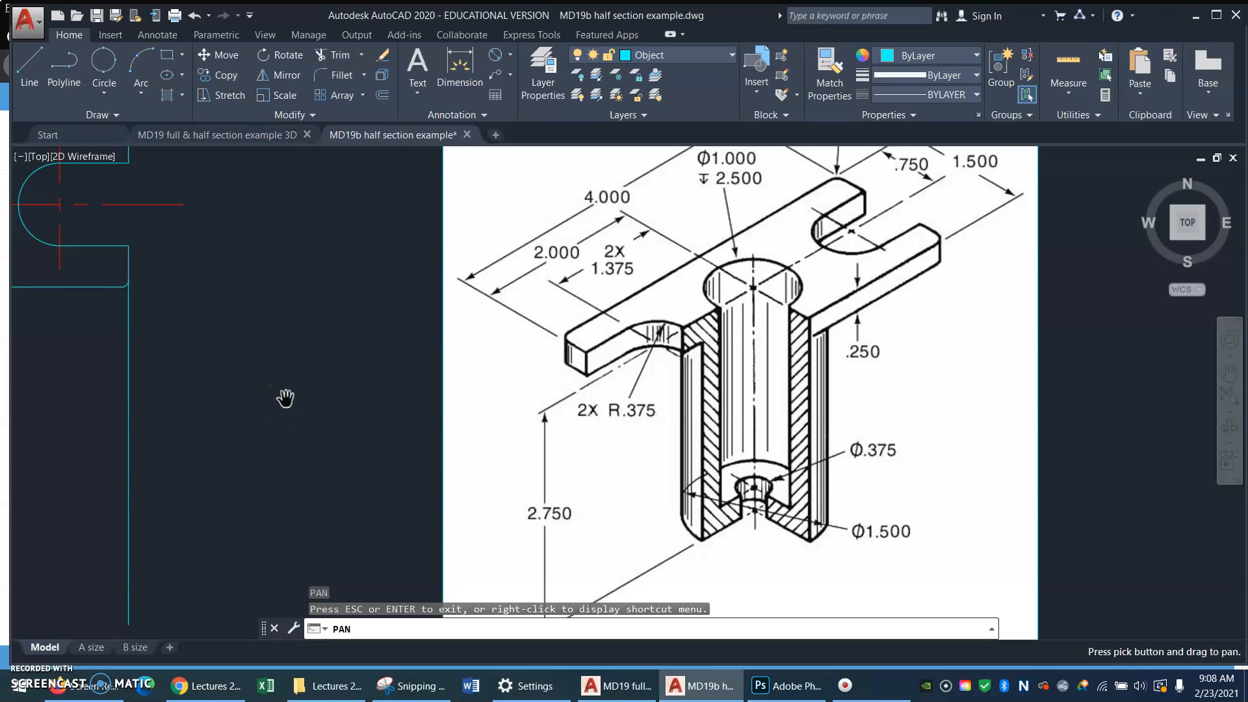
{"action": "key", "text": "Escape"}
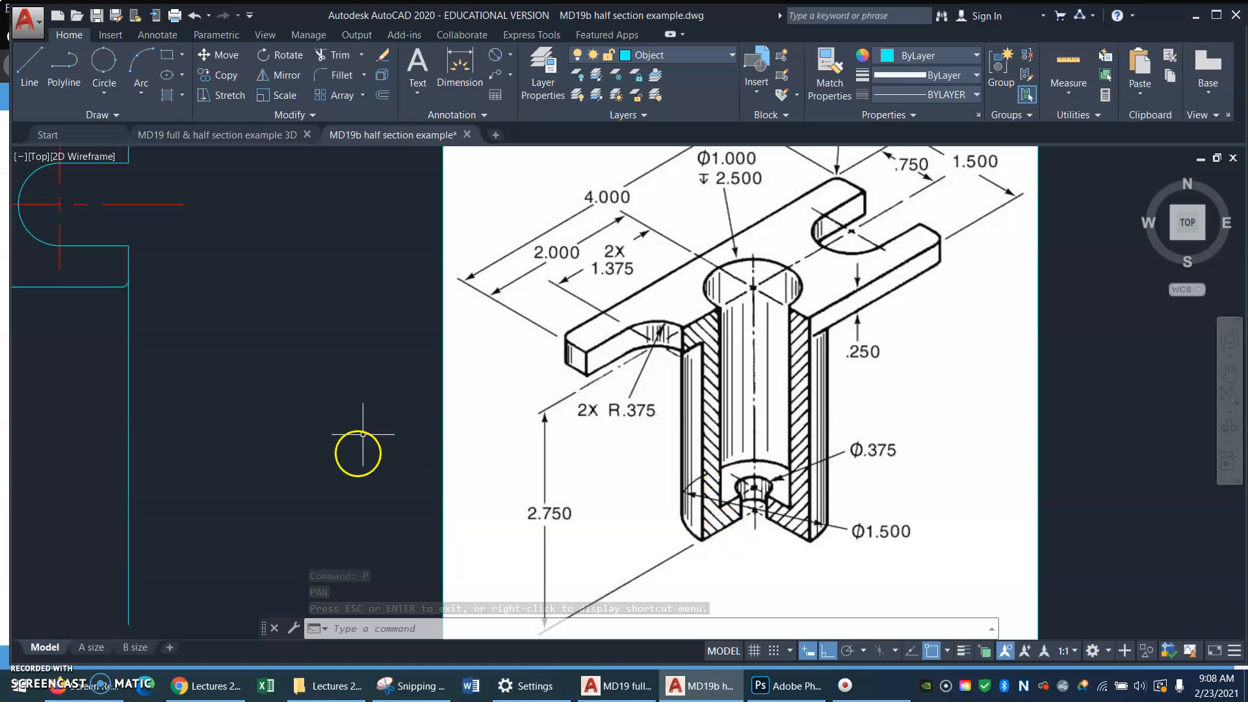
{"action": "key", "text": "Return"}
{"action": "mouse_move", "coordinate": [345, 357]}
{"action": "left_mouse_down"}
{"action": "mouse_move", "coordinate": [897, 311]}
{"action": "mouse_move", "coordinate": [927, 285]}
{"action": "mouse_move", "coordinate": [861, 329]}
{"action": "mouse_move", "coordinate": [858, 318]}
{"action": "left_mouse_up"}
{"action": "key", "text": "Escape"}
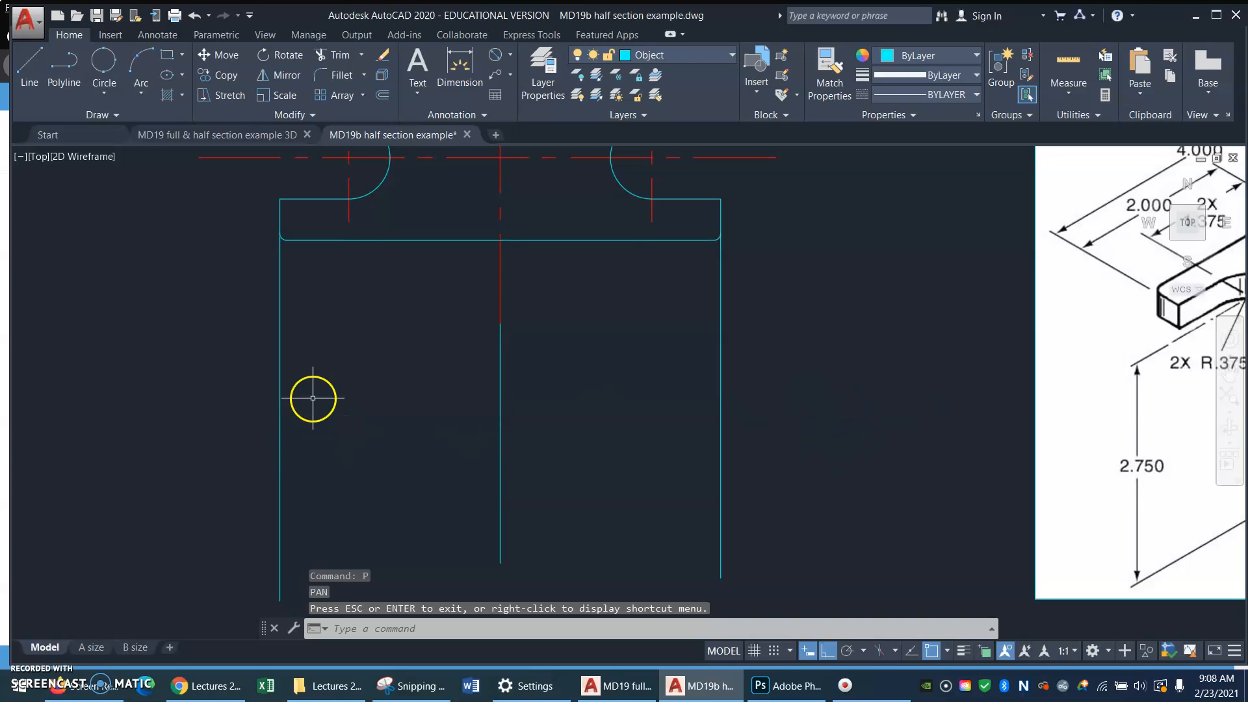
{"action": "type", "text": "L"}
{"action": "key", "text": "Return"}
{"action": "left_click", "coordinate": [280, 388]}
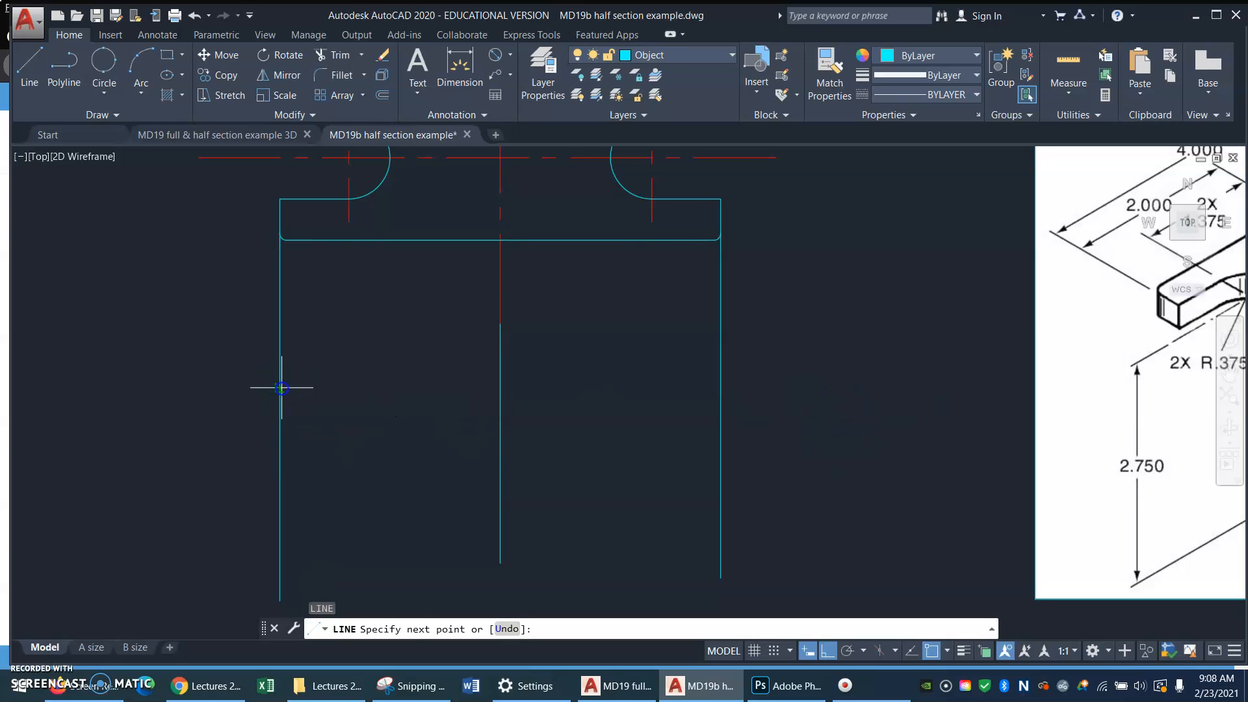
{"action": "left_click", "coordinate": [720, 384]}
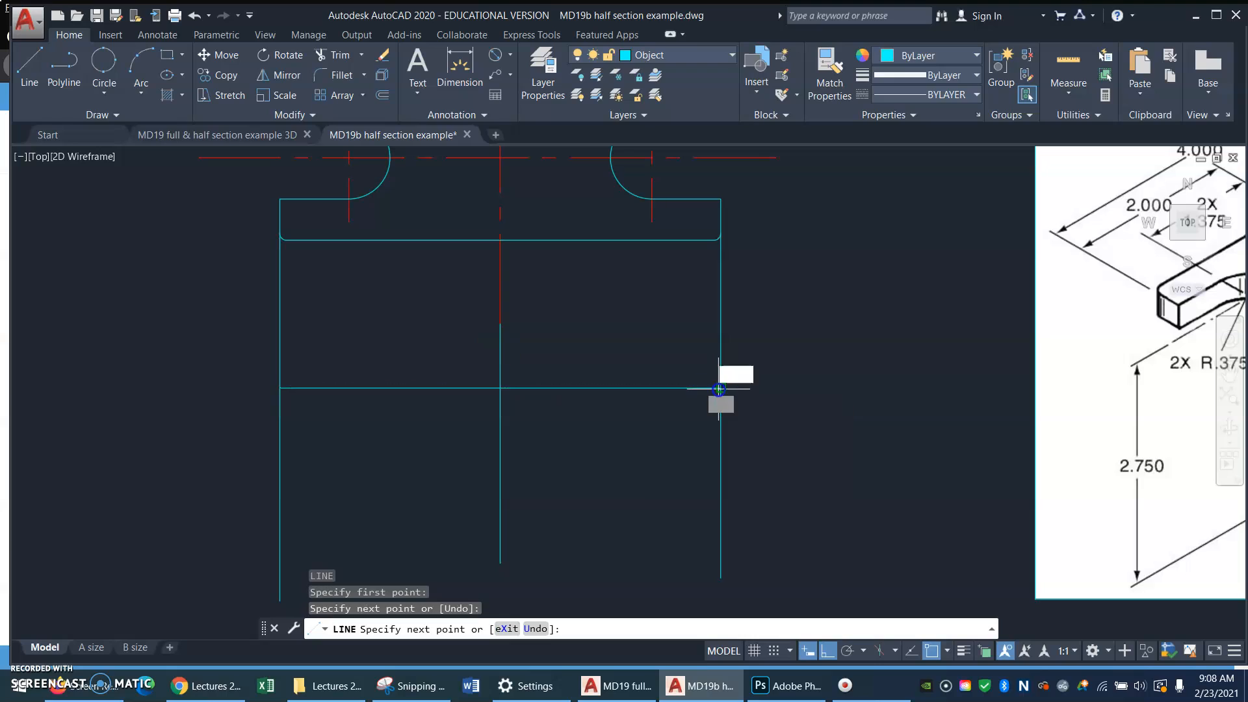
{"action": "key", "text": "Return"}
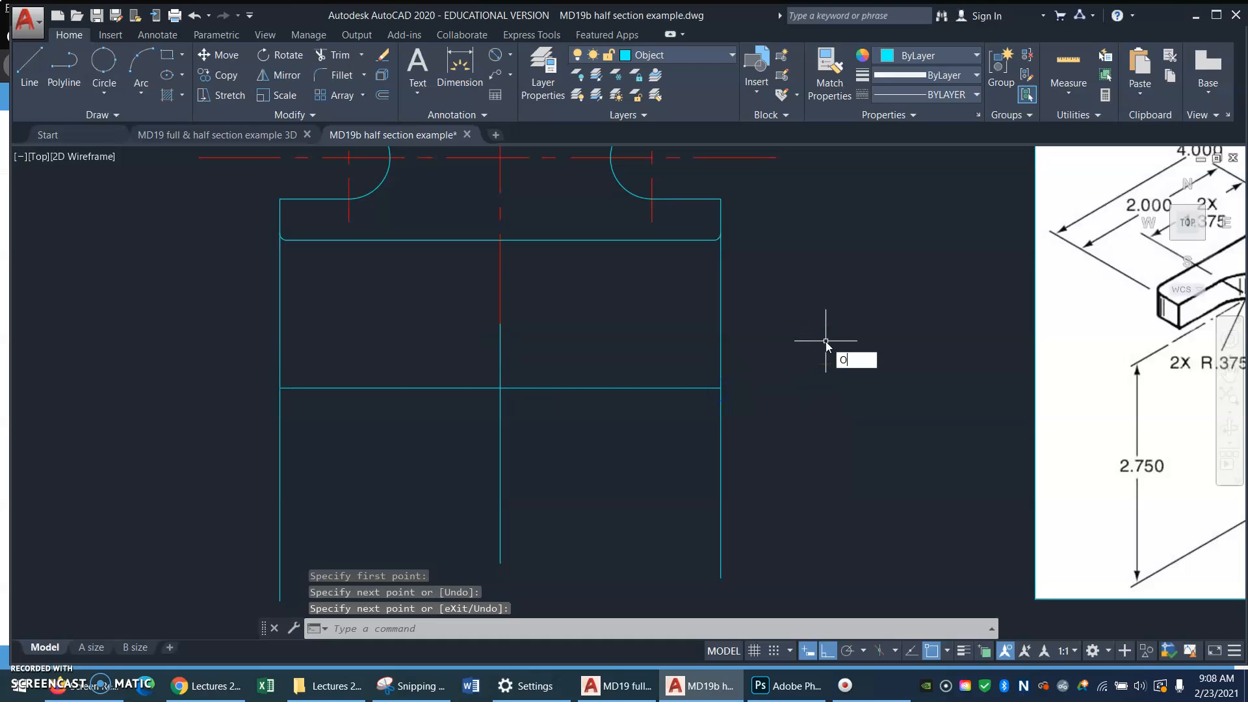
Step: Offset the new horizontal line 0.25 downward to form the flange thickness
{"action": "type", "text": "O"}
{"action": "key", "text": "Return"}
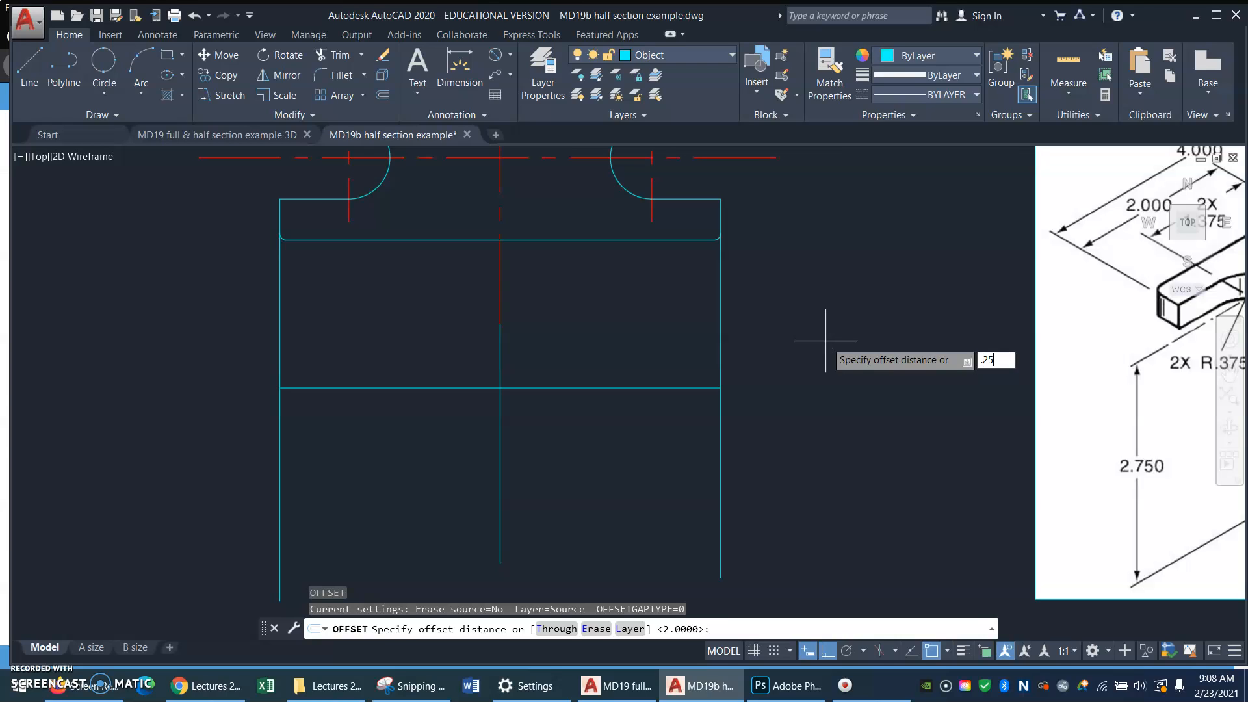
{"action": "key", "text": "Return"}
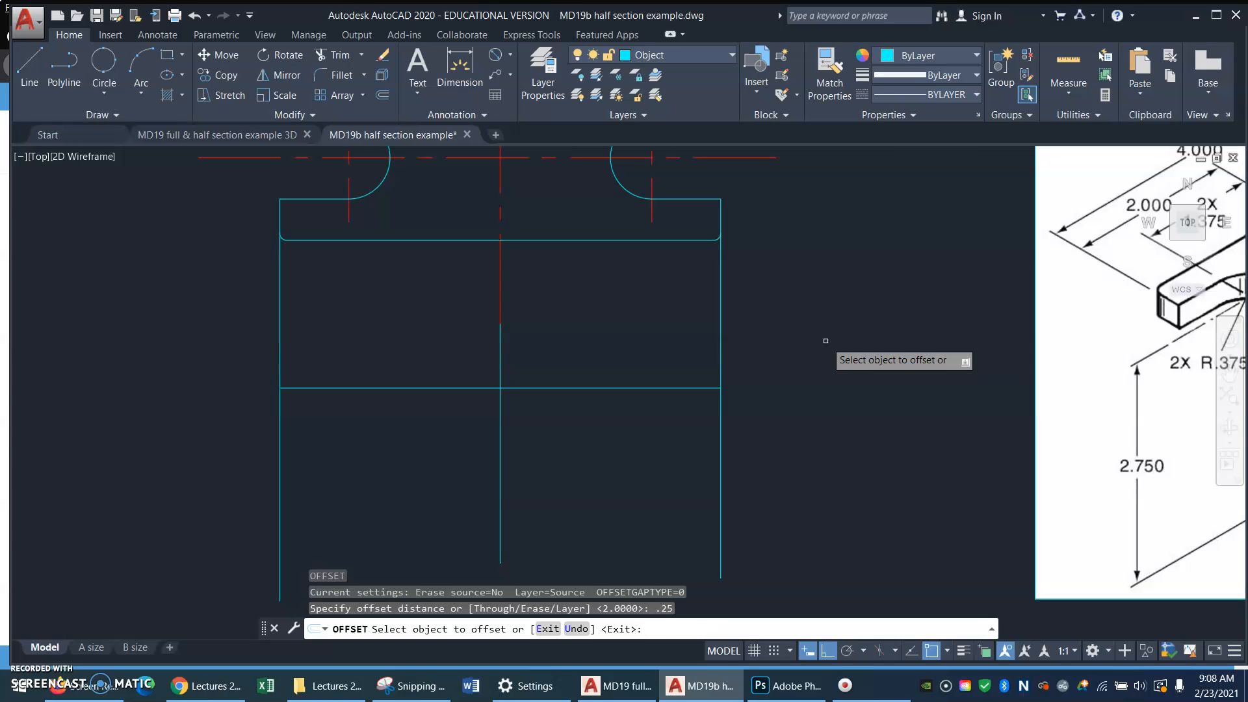
{"action": "left_click", "coordinate": [572, 388]}
{"action": "key", "text": "Return"}
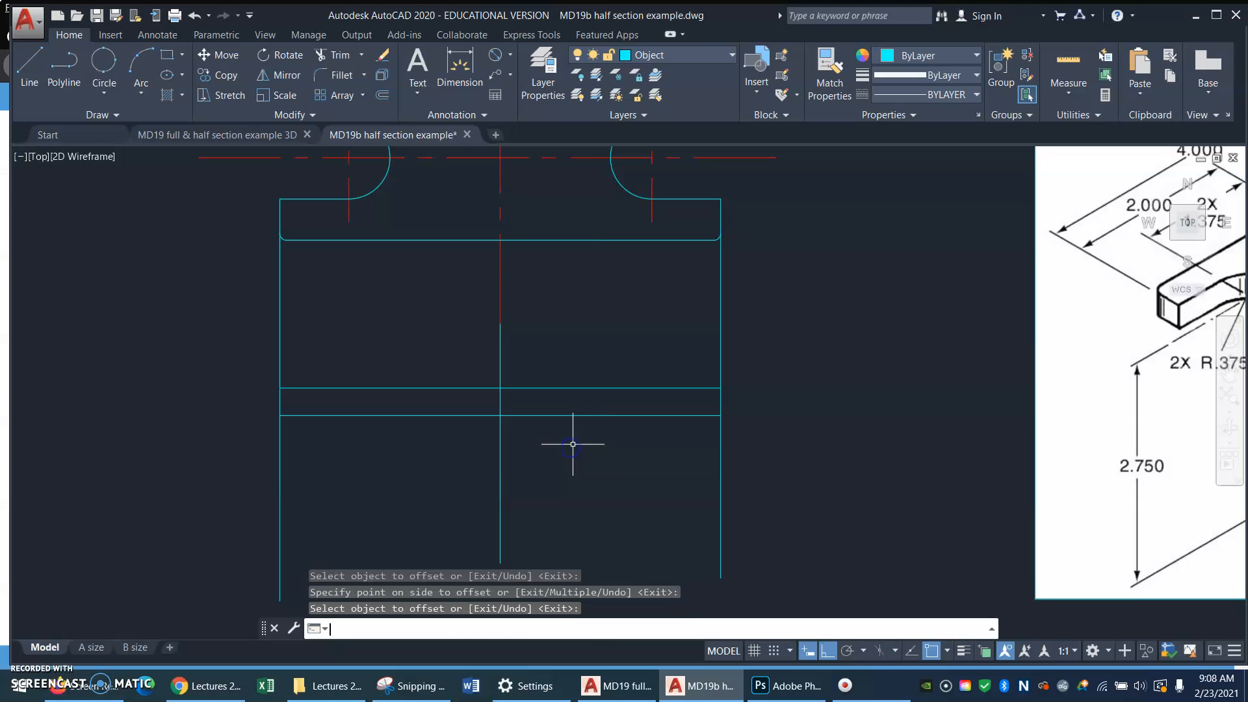
Step: Offset the flange's lower horizontal line 2.75 downward to locate the bottom of the cylinder
{"action": "type", "text": "z"}
{"action": "key", "text": "Return"}
{"action": "key", "text": "Return"}
{"action": "mouse_move", "coordinate": [578, 437]}
{"action": "left_mouse_down"}
{"action": "mouse_move", "coordinate": [604, 572]}
{"action": "mouse_move", "coordinate": [636, 567]}
{"action": "mouse_move", "coordinate": [636, 586]}
{"action": "left_mouse_up"}
{"action": "left_click_drag", "start_coordinate": [629, 454], "coordinate": [645, 519]}
{"action": "key", "text": "Escape"}
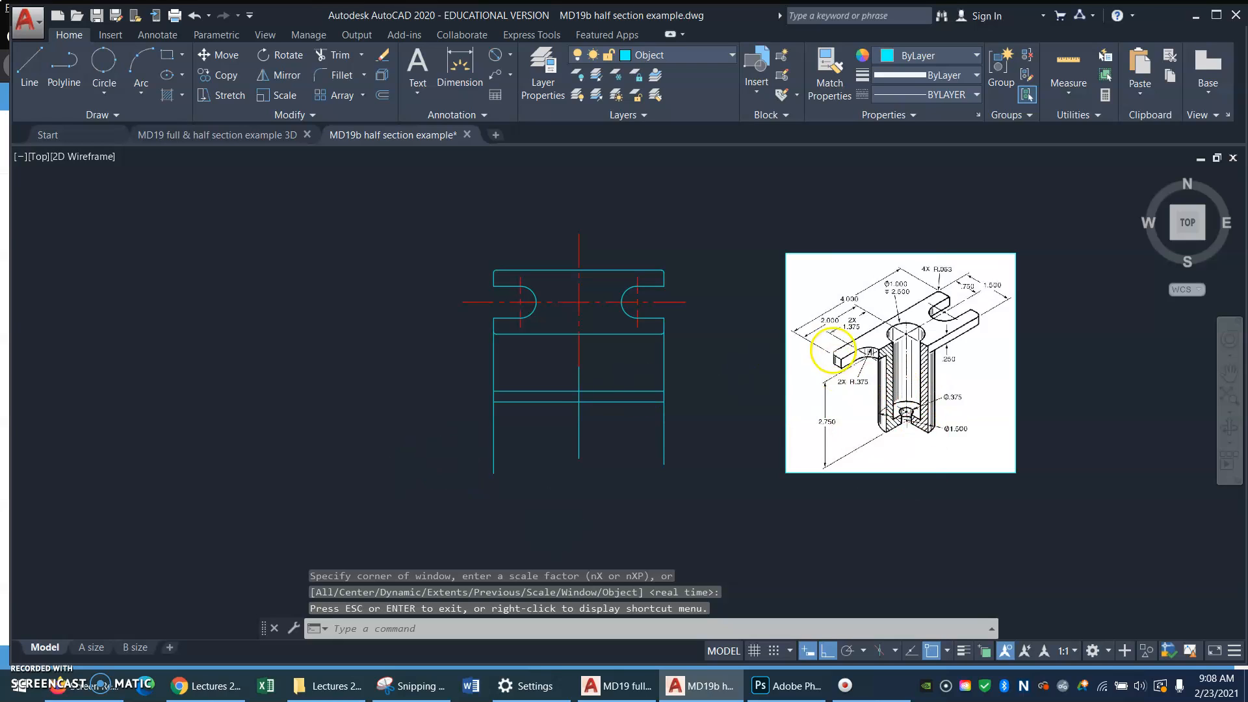
{"action": "type", "text": "o"}
{"action": "key", "text": "Return"}
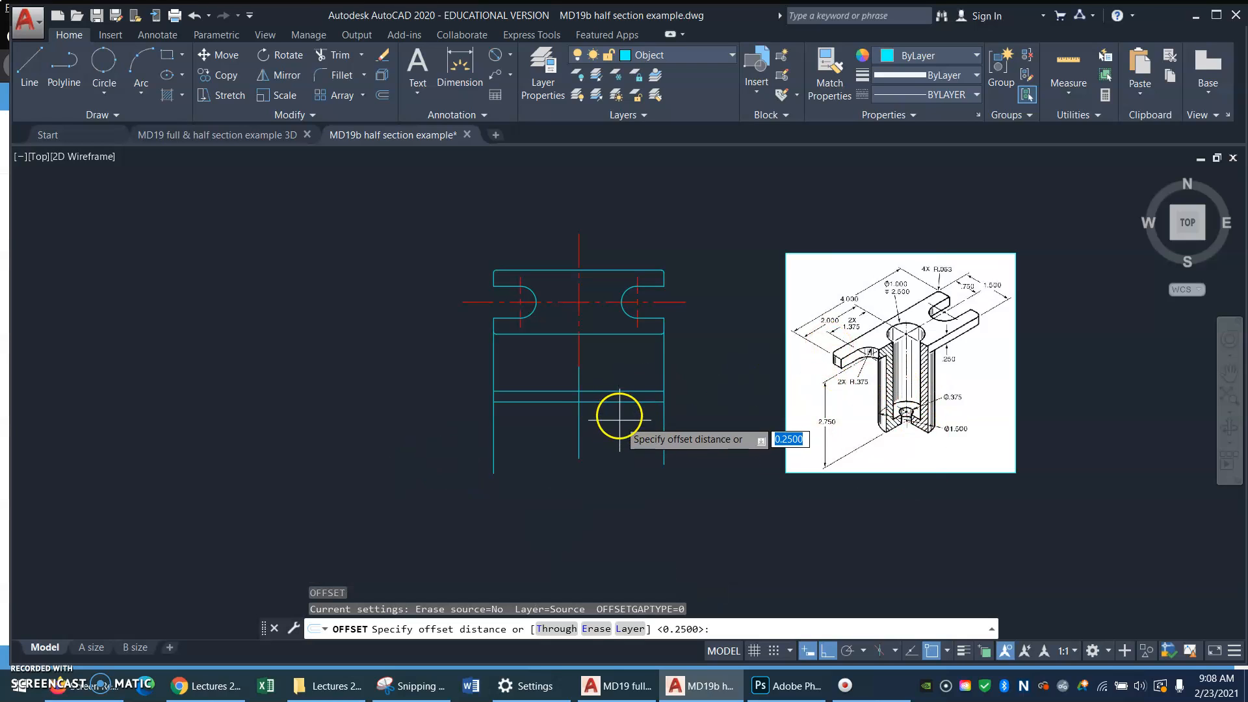
{"action": "type", "text": "2.75"}
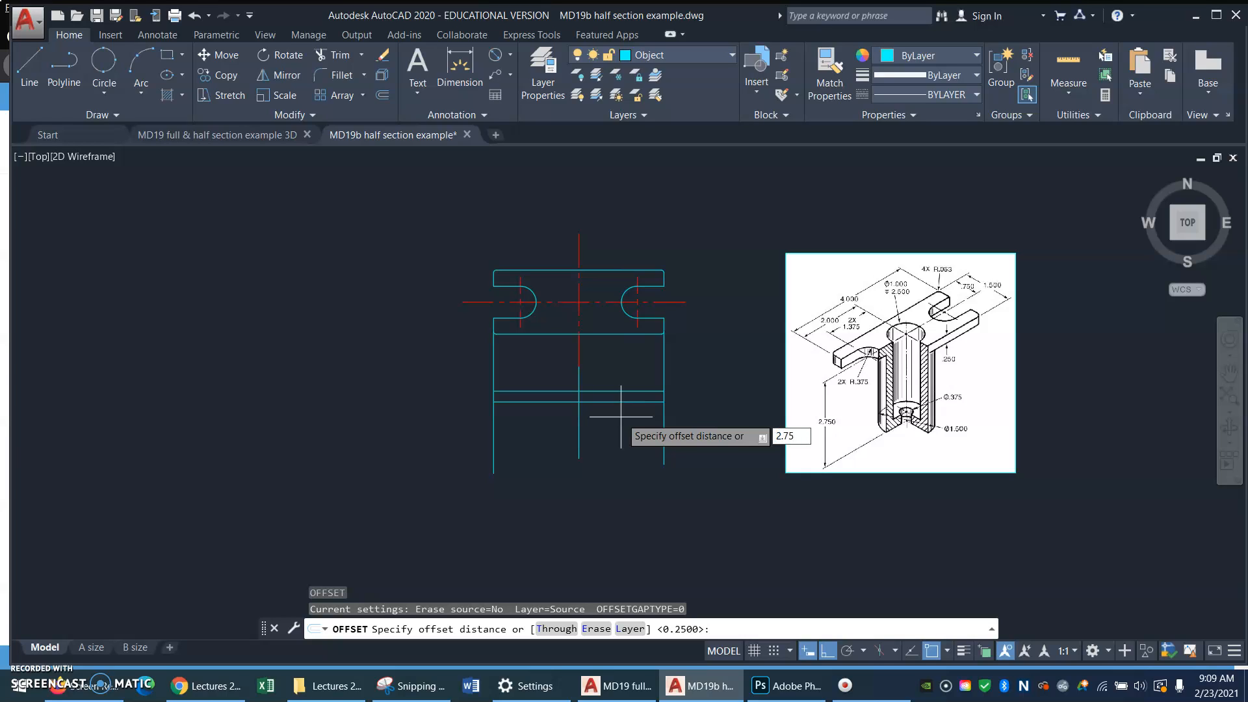
{"action": "key", "text": "Return"}
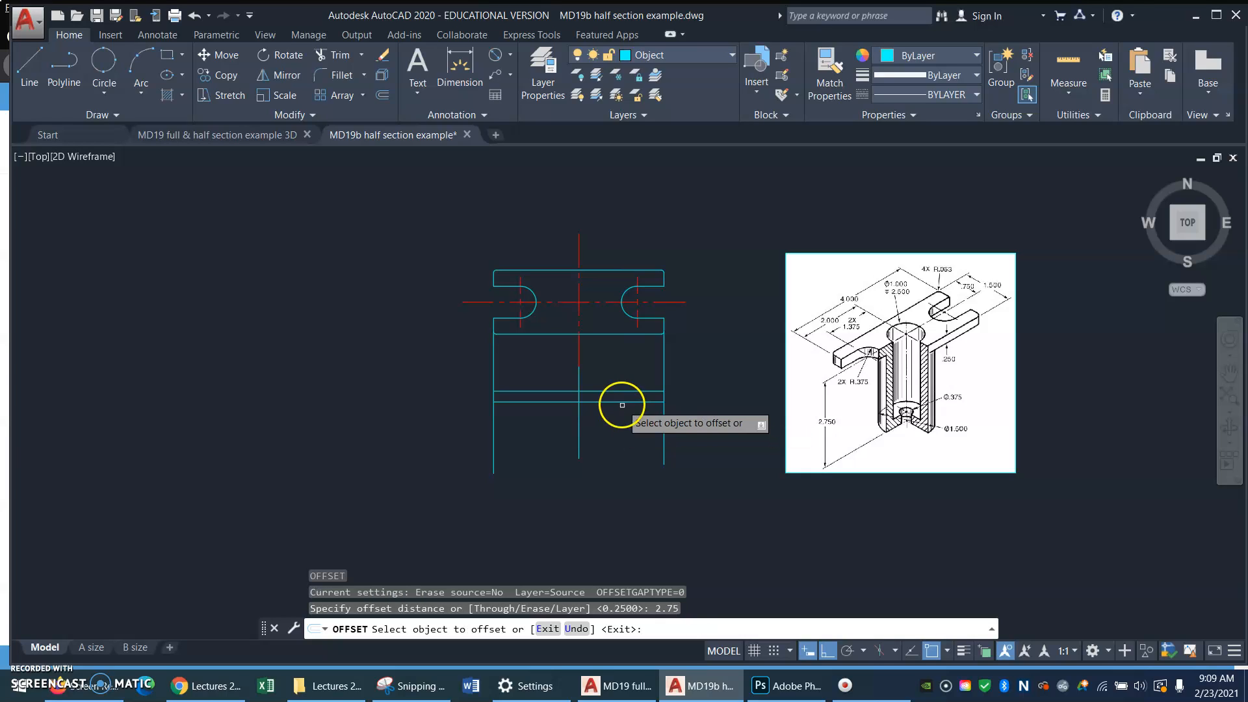
{"action": "left_click", "coordinate": [621, 402]}
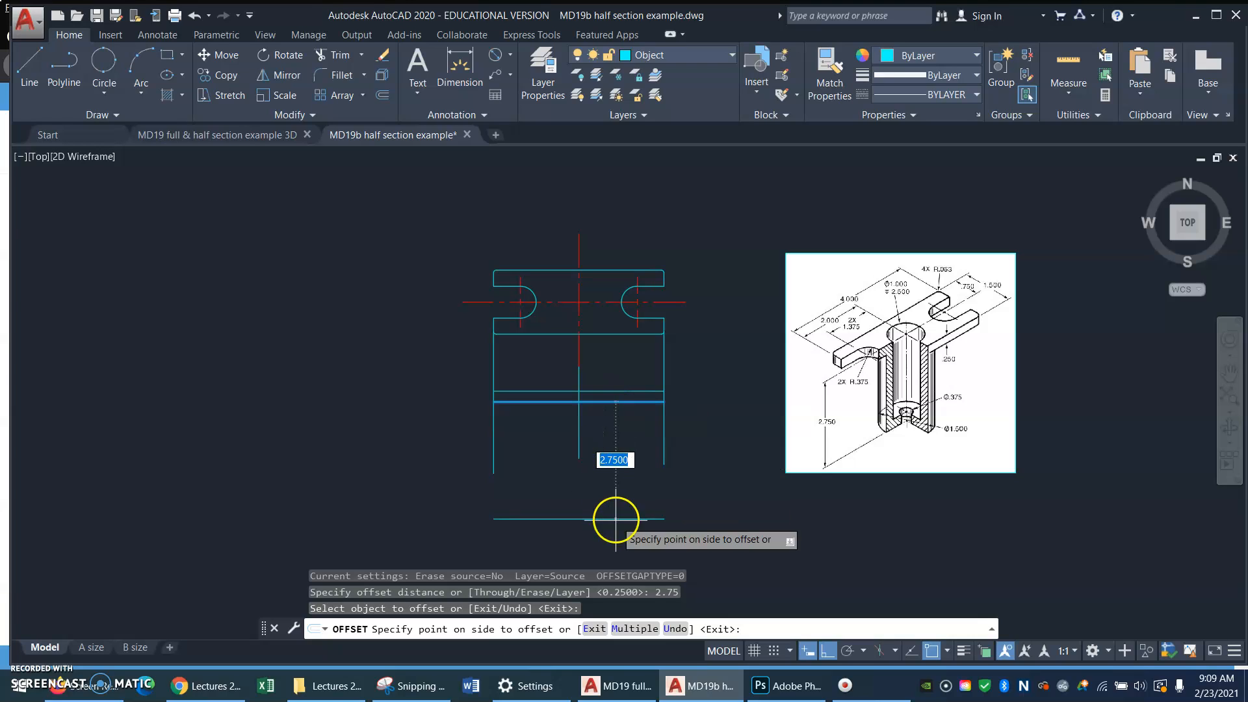
{"action": "left_click", "coordinate": [605, 544]}
{"action": "key", "text": "Return"}
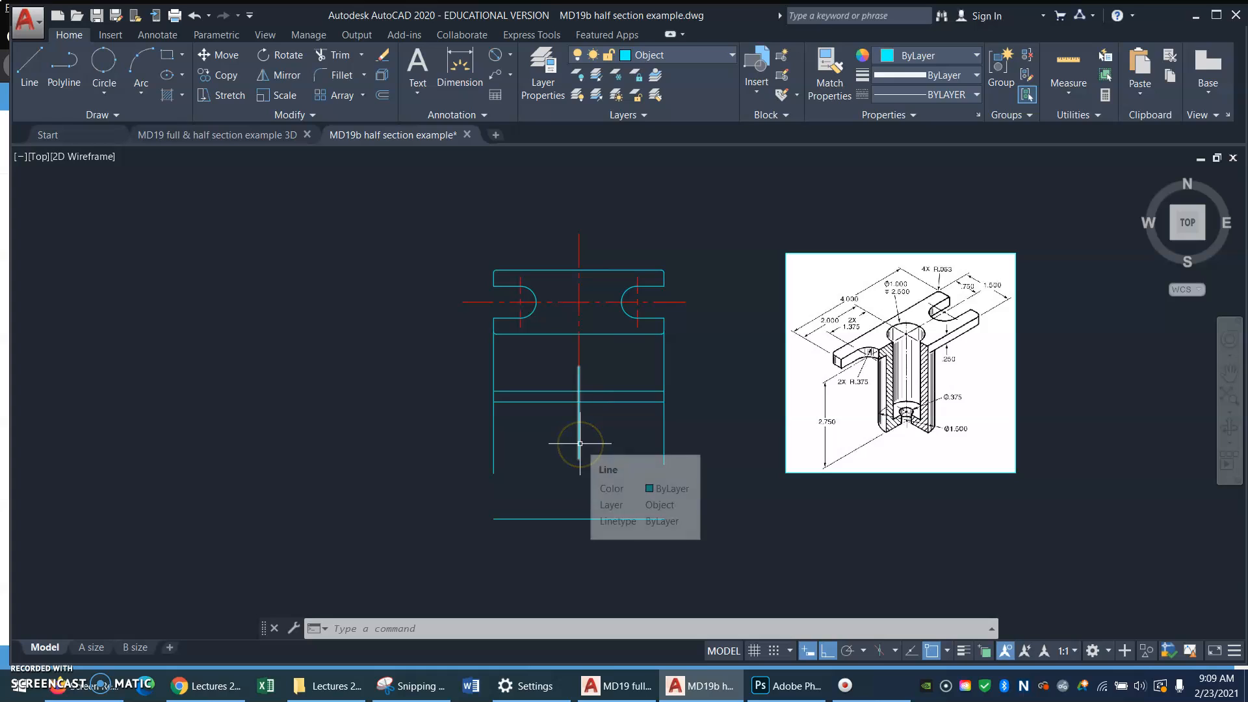
Step: Stretch the lower end of the middle vertical projection line straight down past the bottom horizontal line
{"action": "left_click", "coordinate": [579, 443]}
{"action": "left_click", "coordinate": [579, 458]}
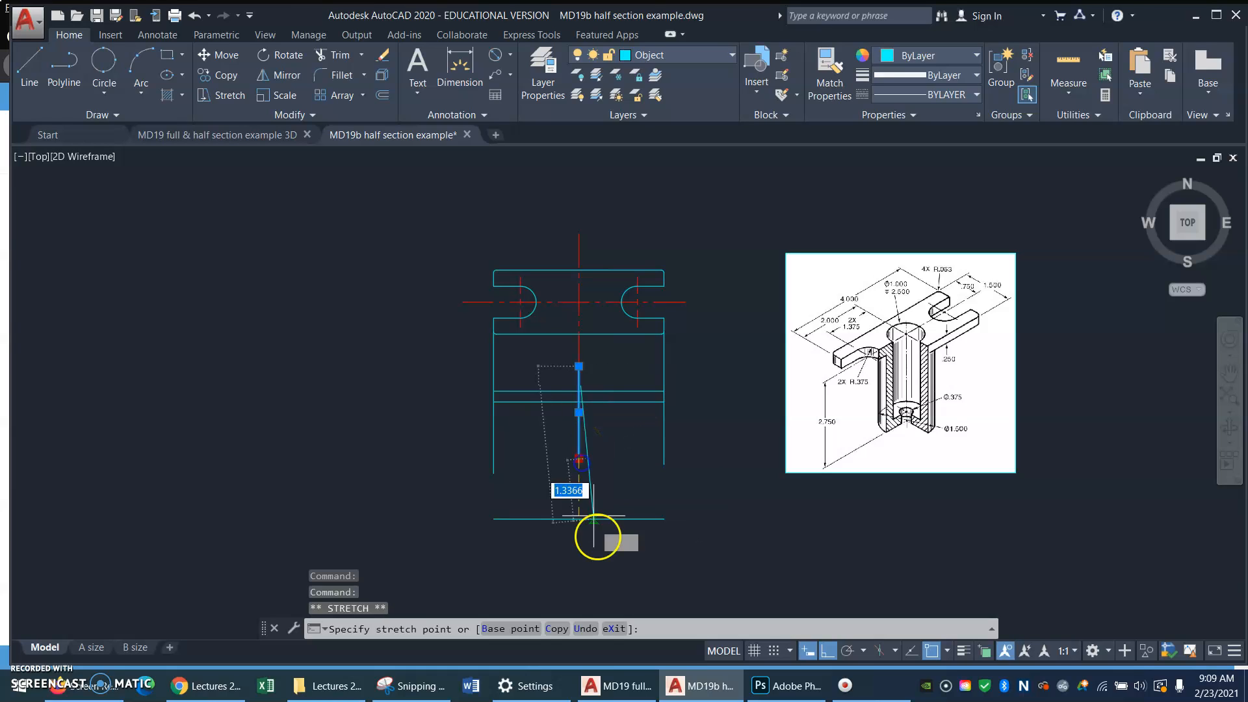
{"action": "left_click", "coordinate": [580, 540]}
{"action": "key", "text": "Escape"}
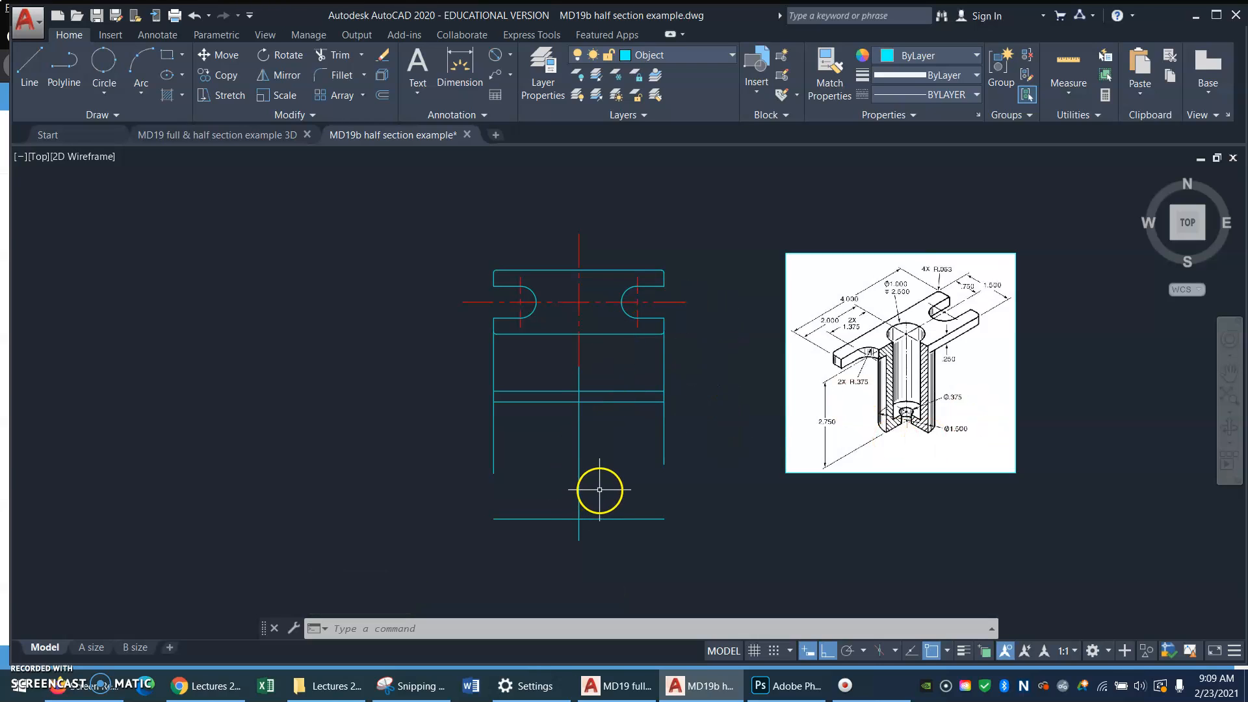
Step: Offset the middle vertical projection line 0.75 to both sides for the cylinder's outer walls
{"action": "key", "text": "Return"}
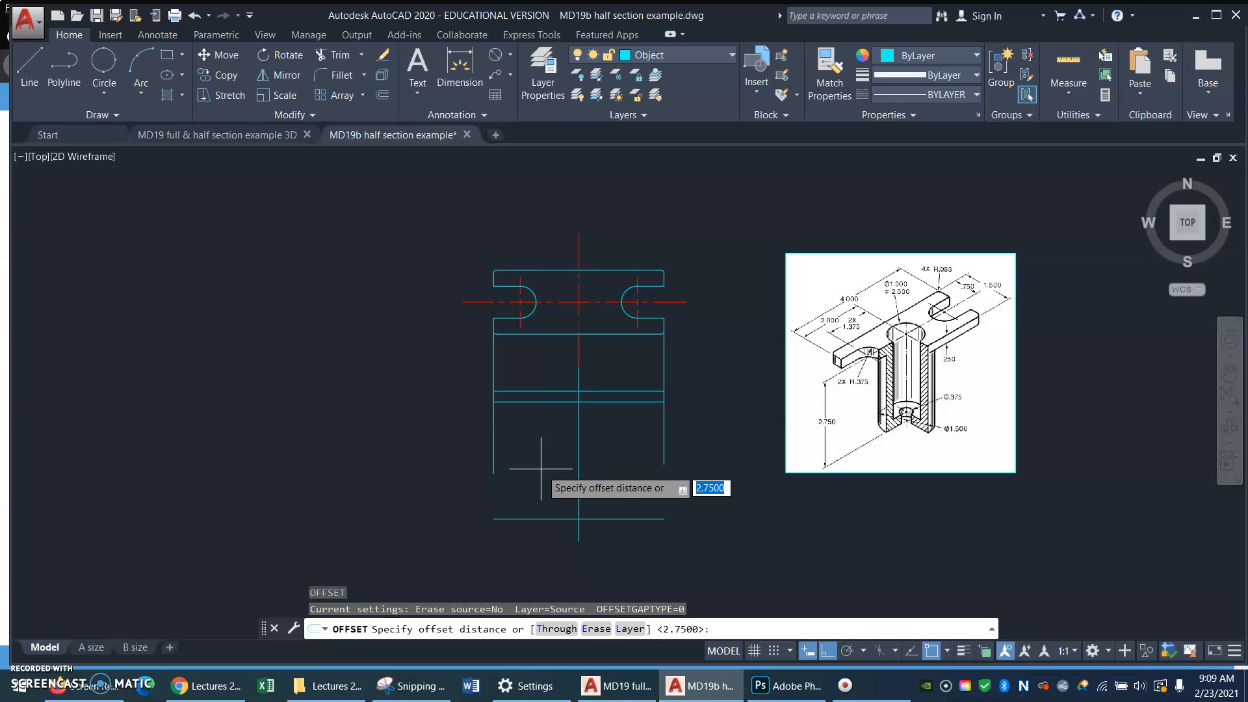
{"action": "type", "text": ".75"}
{"action": "key", "text": "Return"}
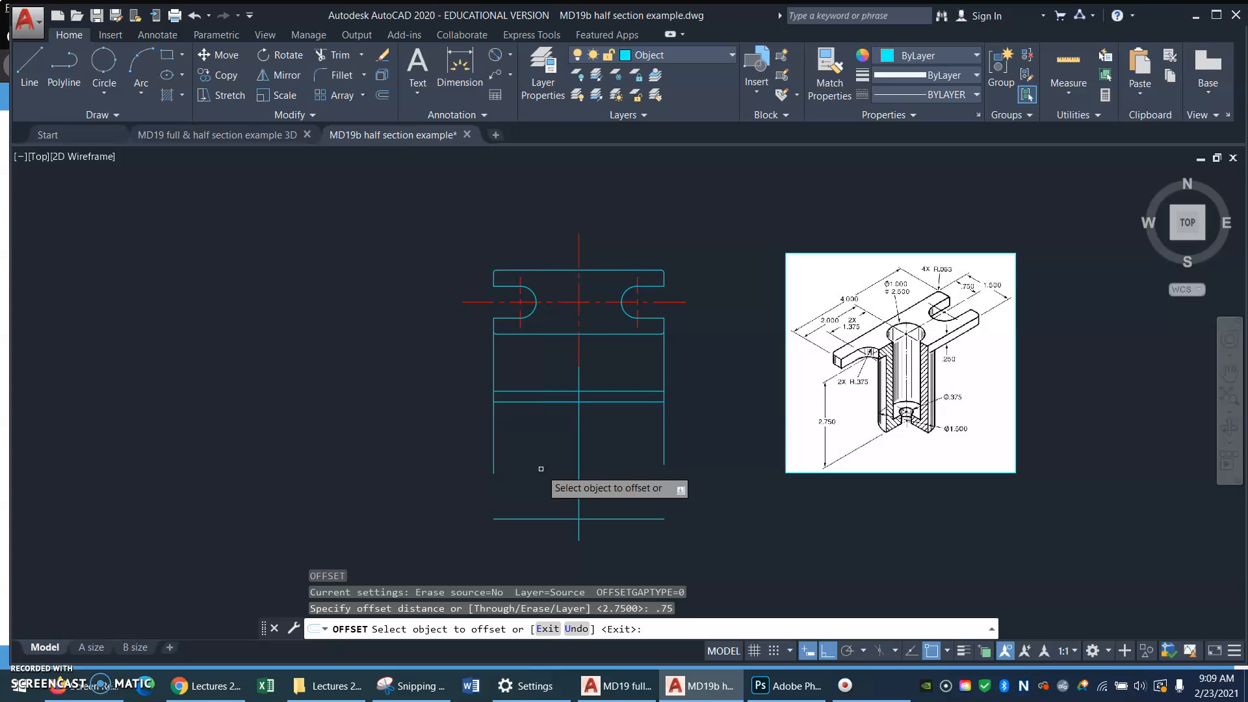
{"action": "left_click", "coordinate": [577, 457]}
{"action": "left_click", "coordinate": [631, 451]}
{"action": "left_click", "coordinate": [579, 454]}
{"action": "left_click", "coordinate": [532, 453]}
{"action": "key", "text": "Return"}
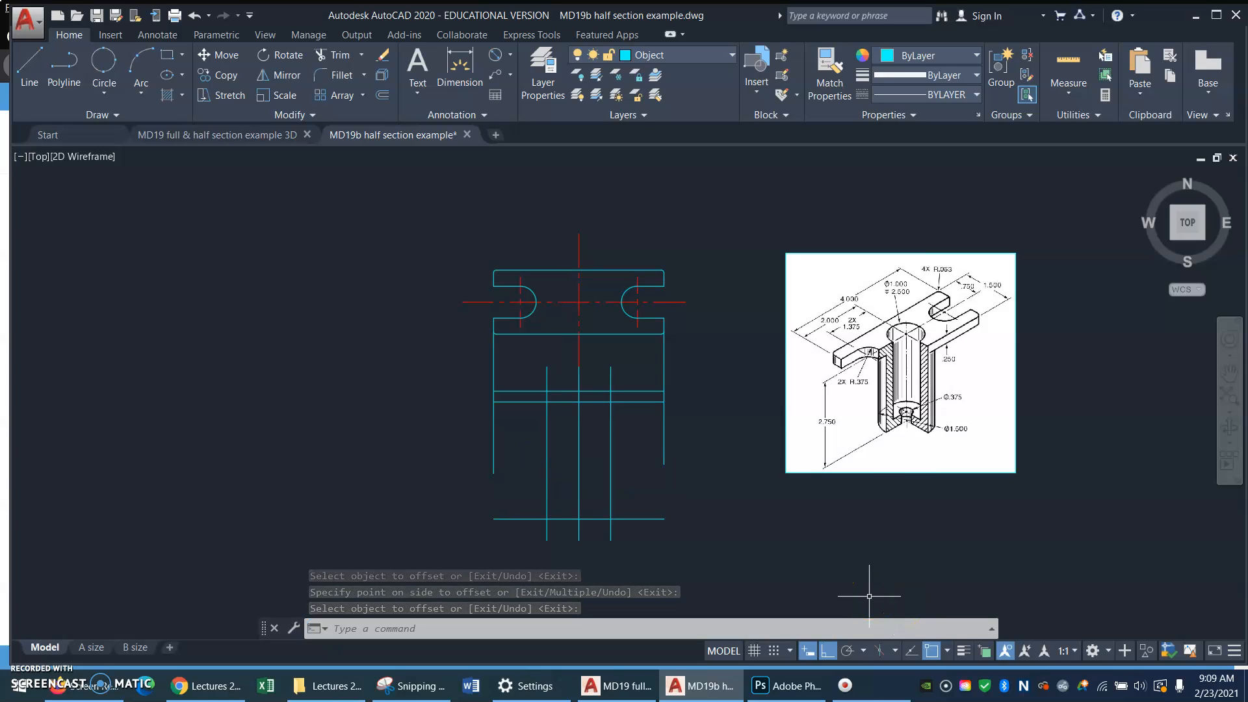
Step: Trim the three inner vertical lines to the flange underside and bottom line, and trim the bottom line outside the cylinder walls
{"action": "type", "text": "tr"}
{"action": "key", "text": "Return"}
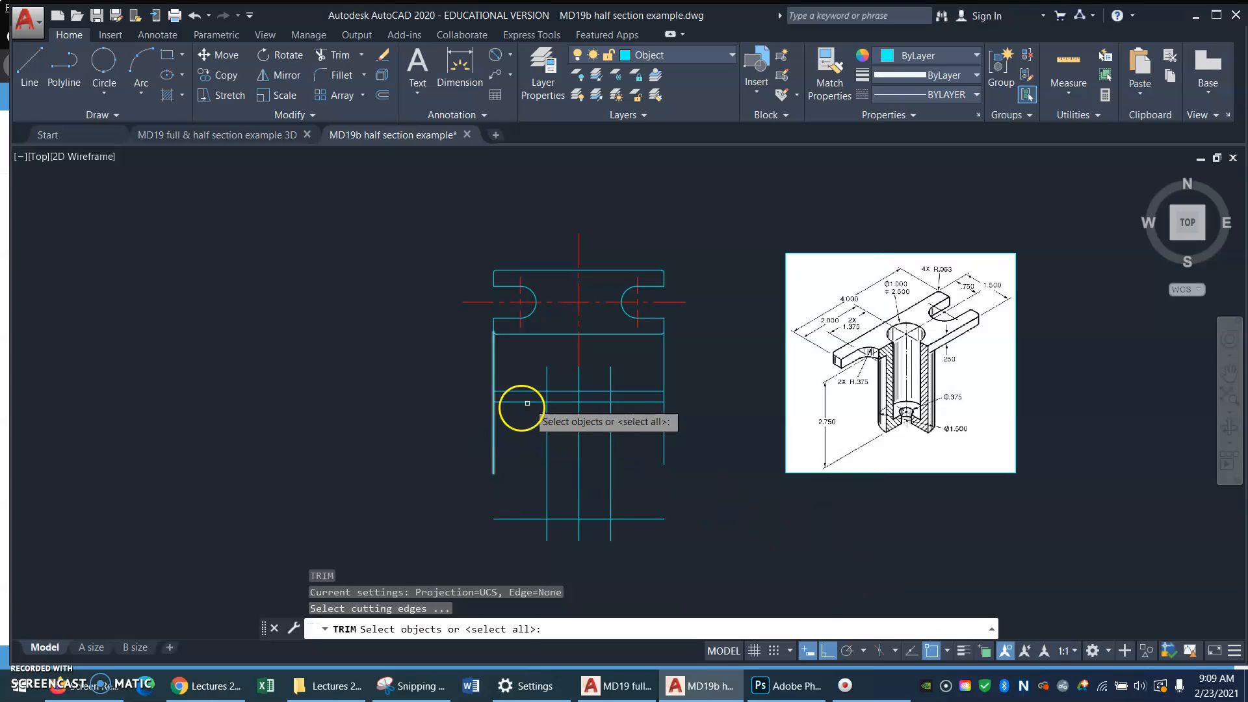
{"action": "left_click", "coordinate": [534, 401]}
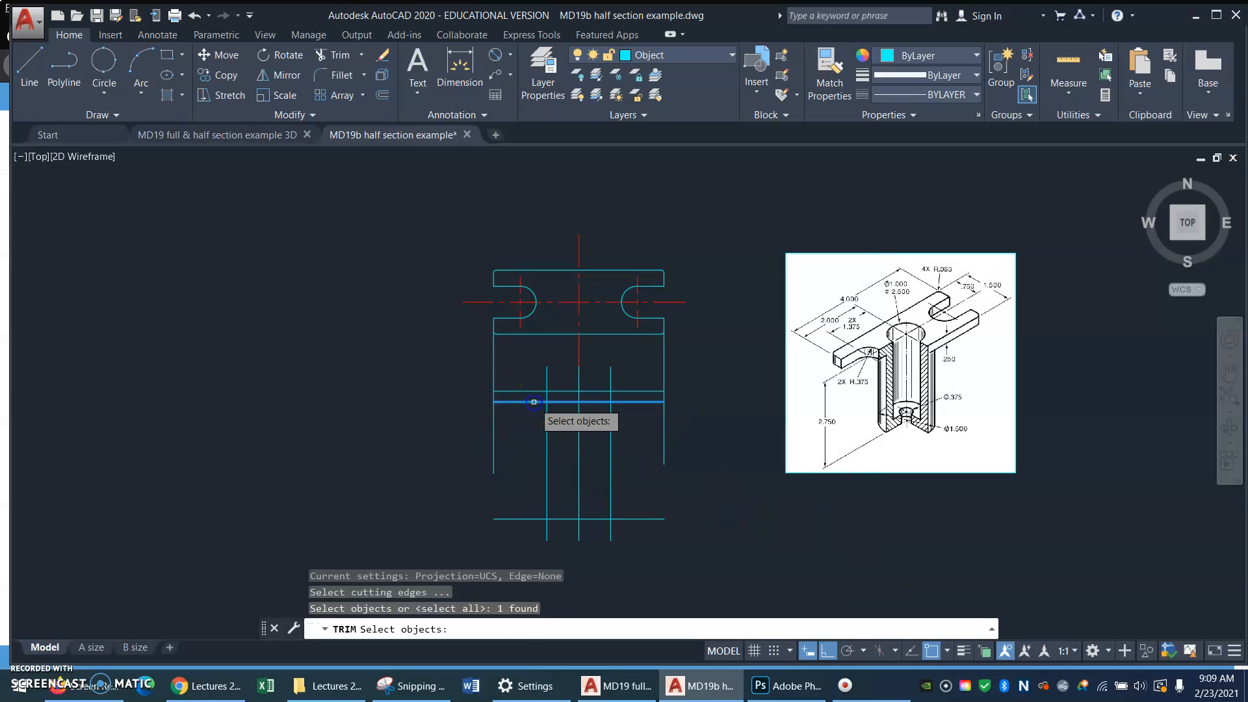
{"action": "left_click", "coordinate": [527, 519]}
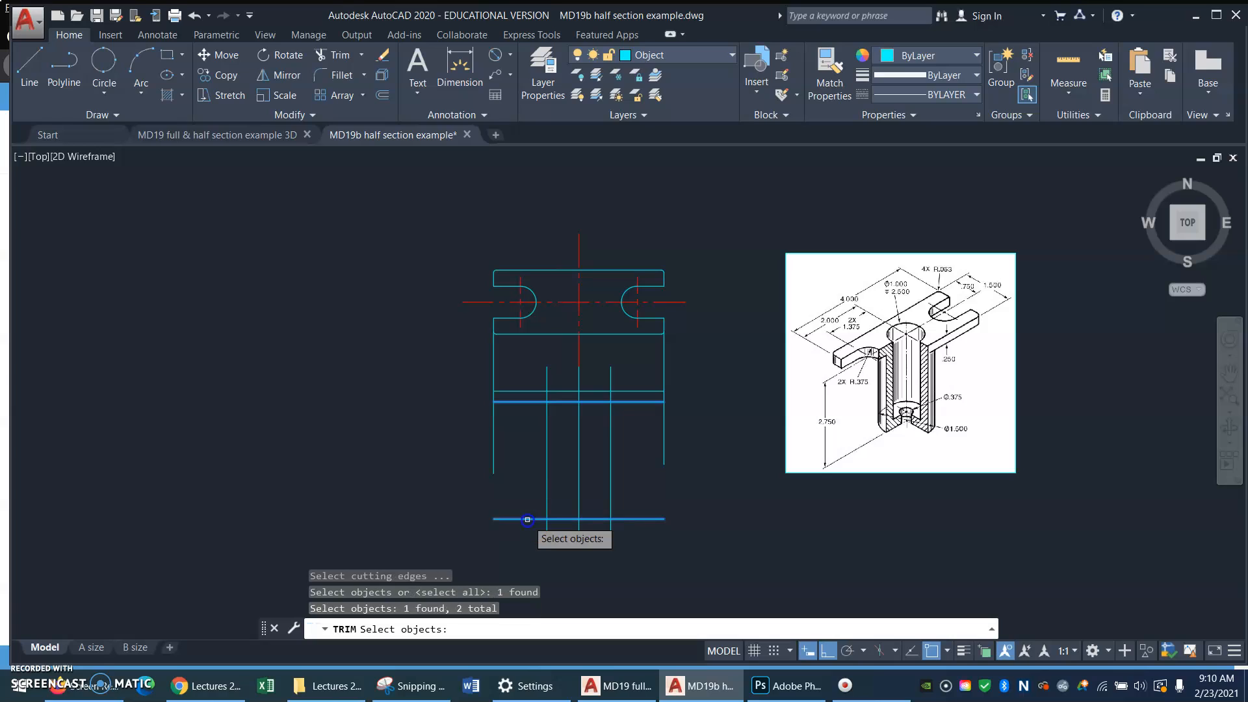
{"action": "left_click", "coordinate": [546, 490]}
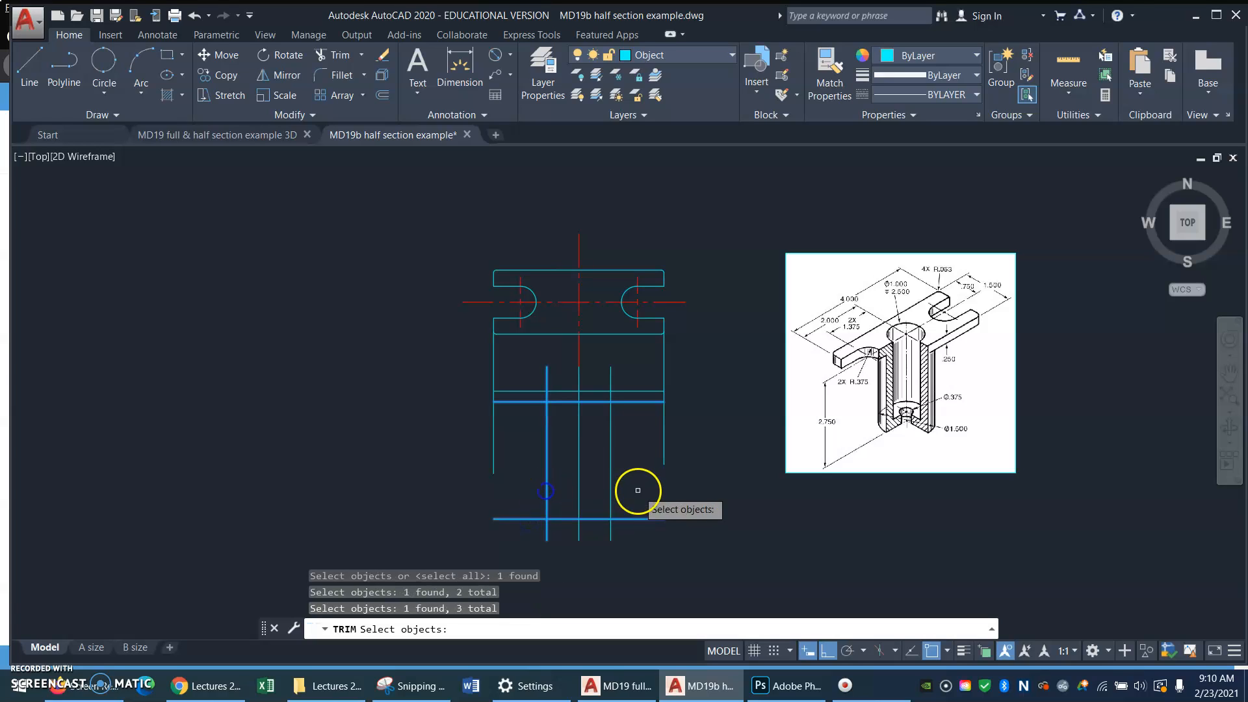
{"action": "left_click", "coordinate": [610, 487]}
{"action": "right_click", "coordinate": [659, 504]}
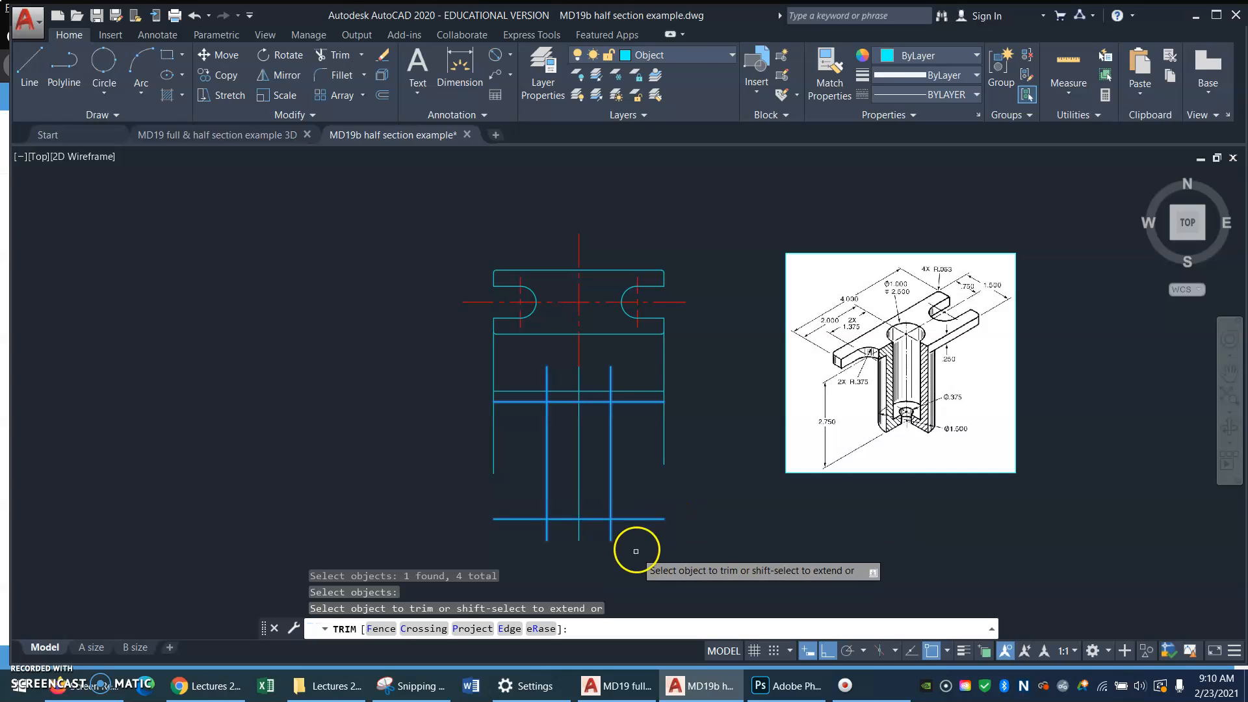
{"action": "left_click", "coordinate": [656, 527]}
{"action": "left_click", "coordinate": [500, 550]}
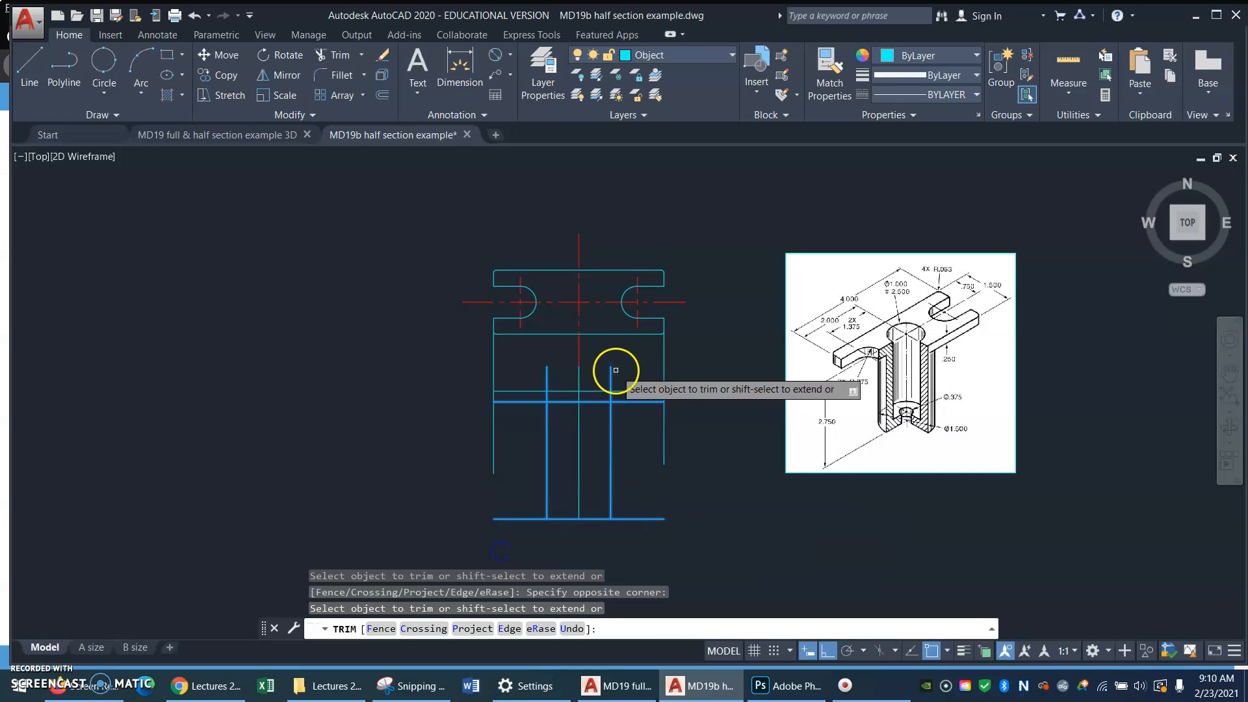
{"action": "left_click_drag", "start_coordinate": [625, 380], "coordinate": [540, 385]}
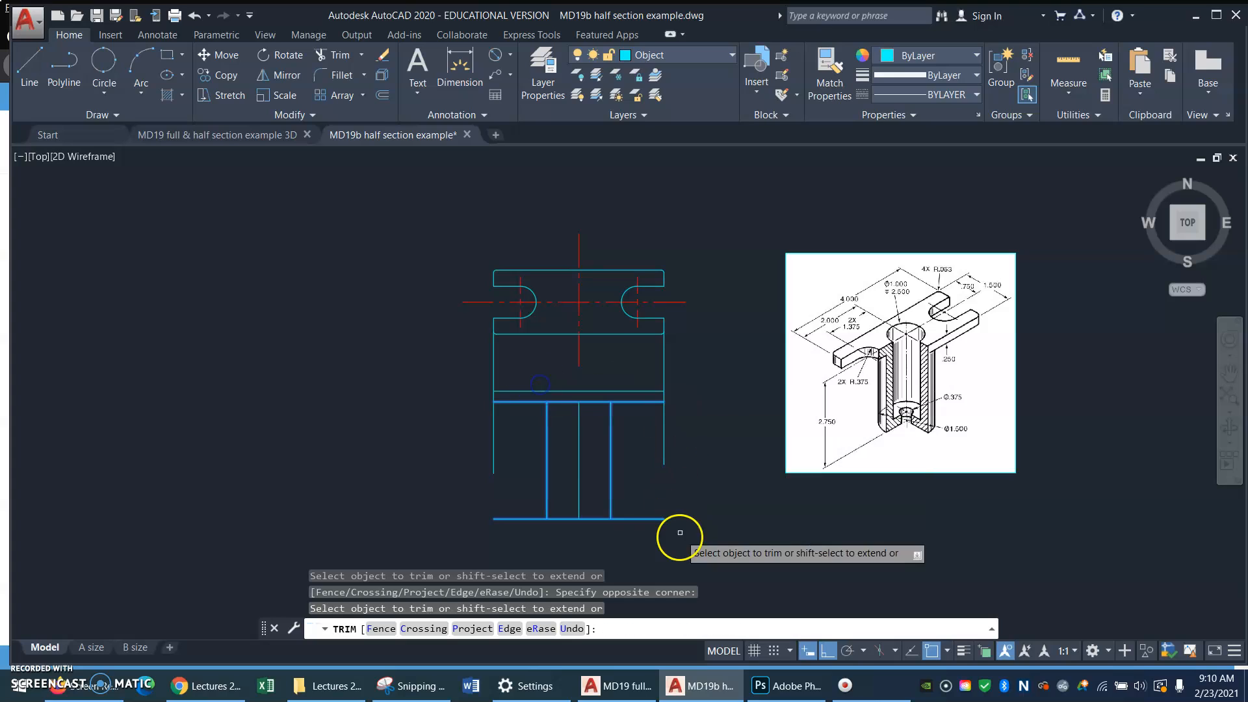
{"action": "left_click", "coordinate": [636, 520]}
{"action": "left_click", "coordinate": [517, 518]}
{"action": "key", "text": "Return"}
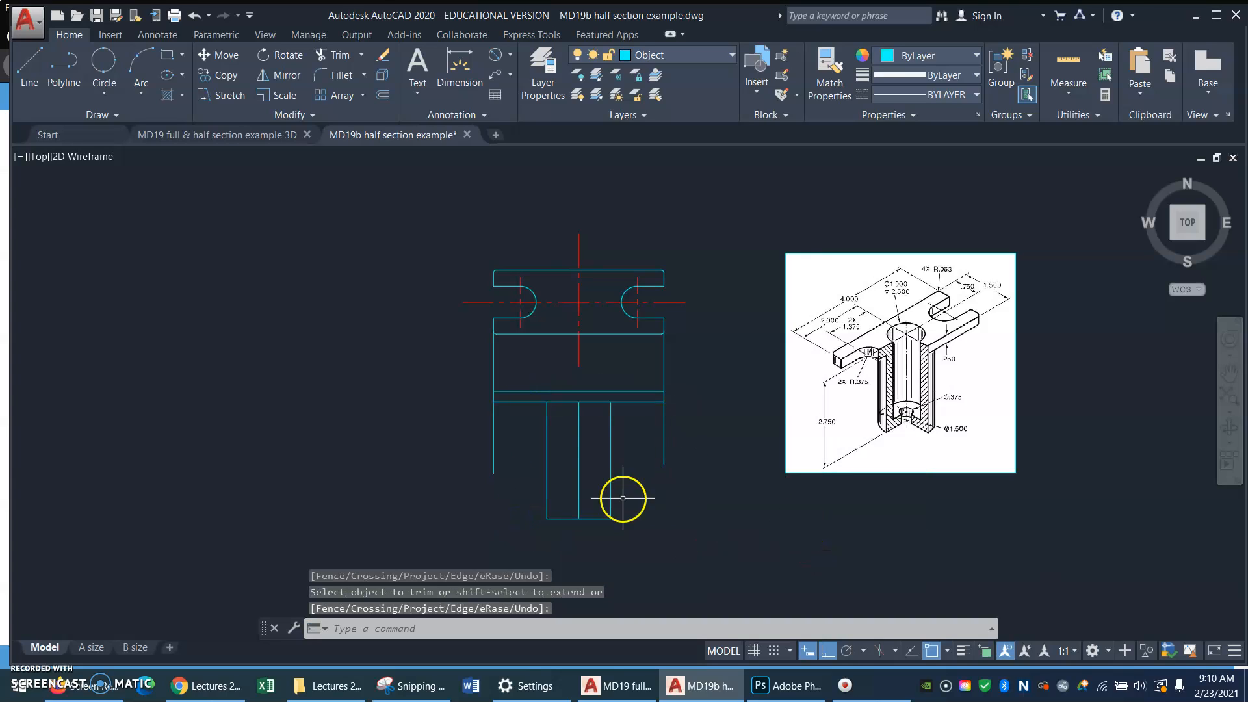
Step: Trim both outer vertical projection lines above and below the flange, using the flange's two horizontal lines as cutting edges
{"action": "type", "text": "tr"}
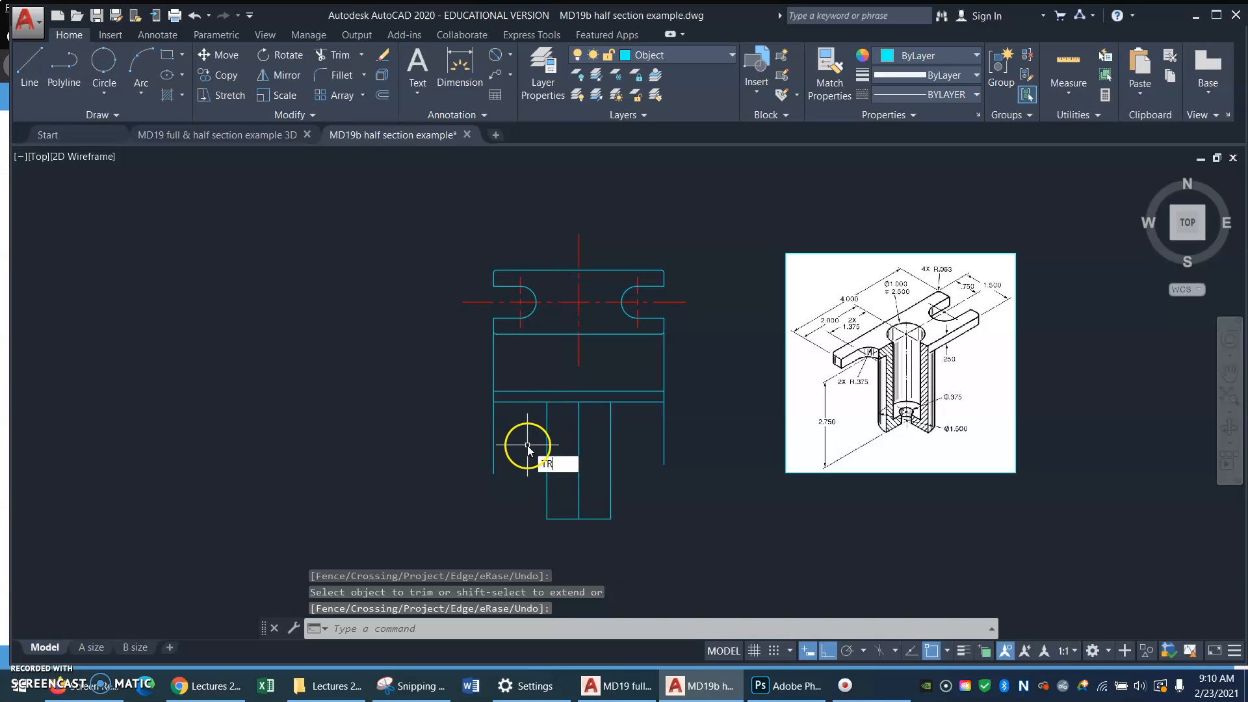
{"action": "key", "text": "Return"}
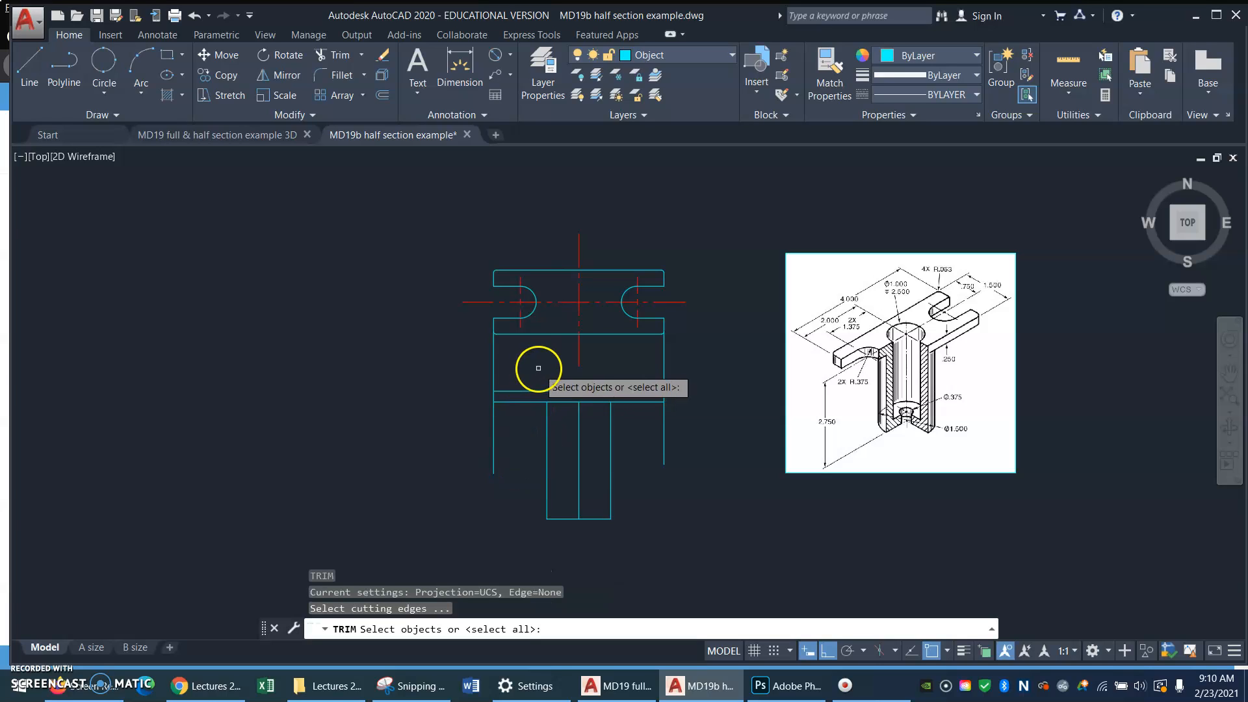
{"action": "left_click", "coordinate": [526, 373]}
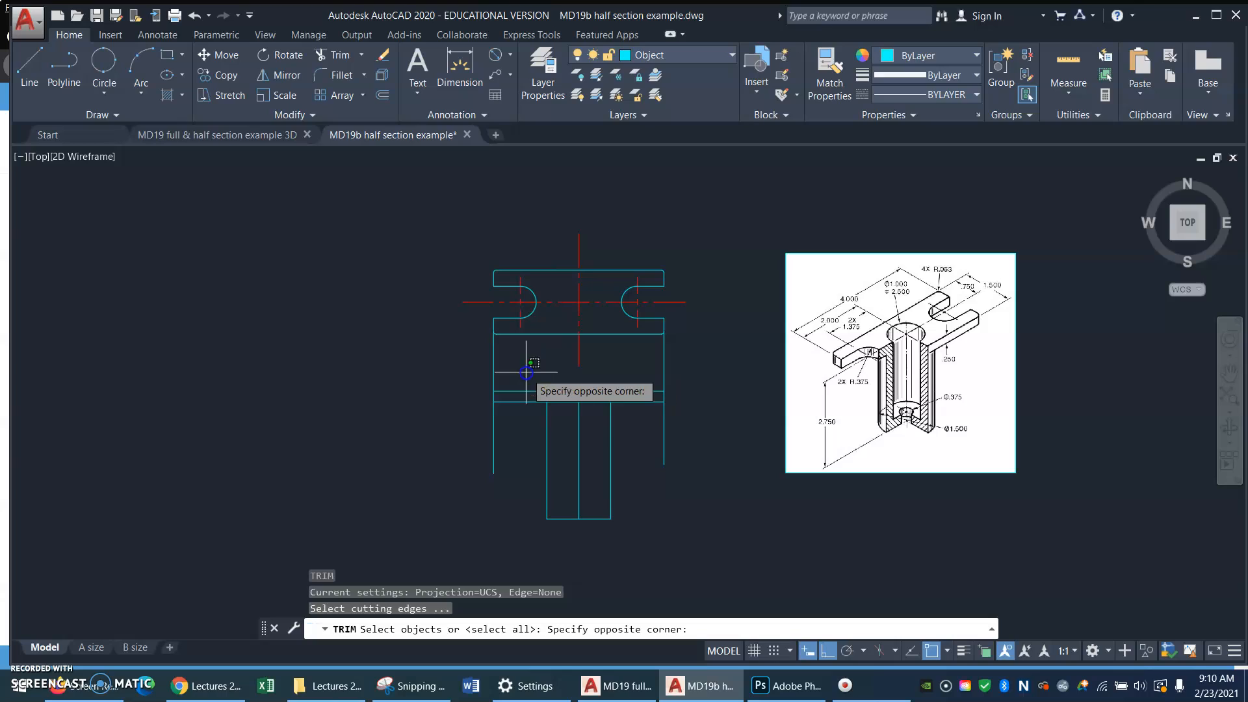
{"action": "left_click", "coordinate": [514, 420]}
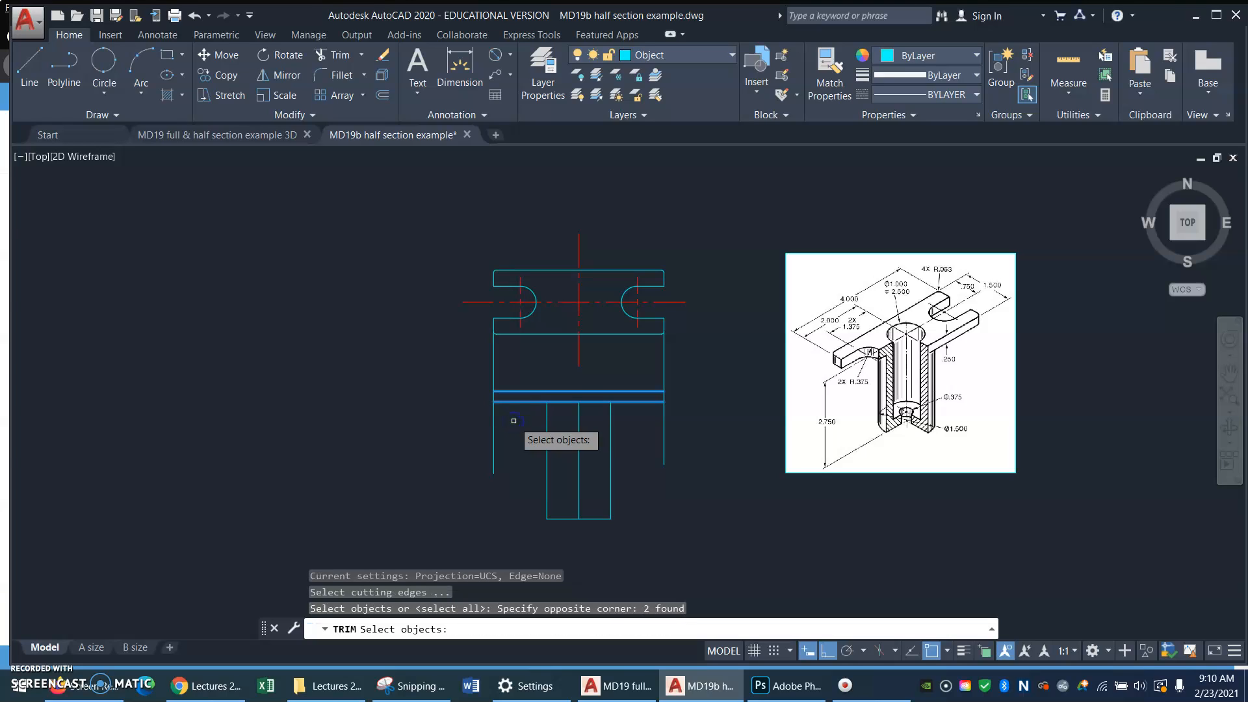
{"action": "key", "text": "Return"}
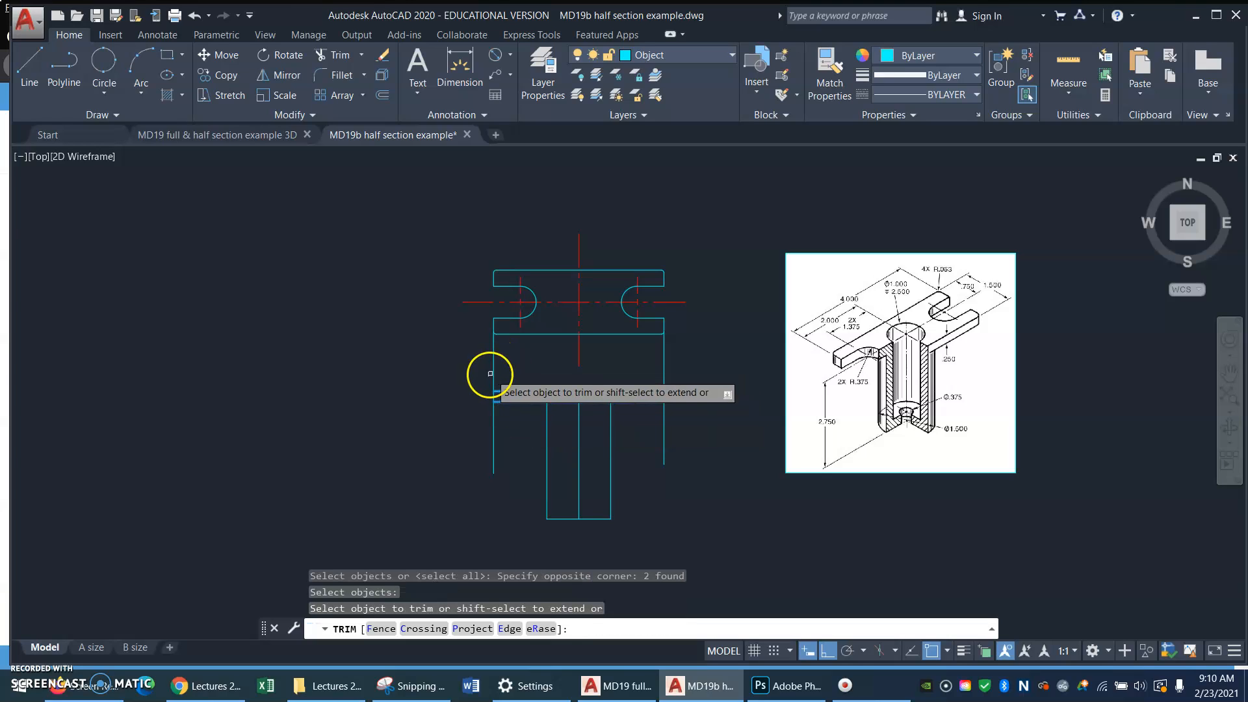
{"action": "left_click", "coordinate": [494, 368]}
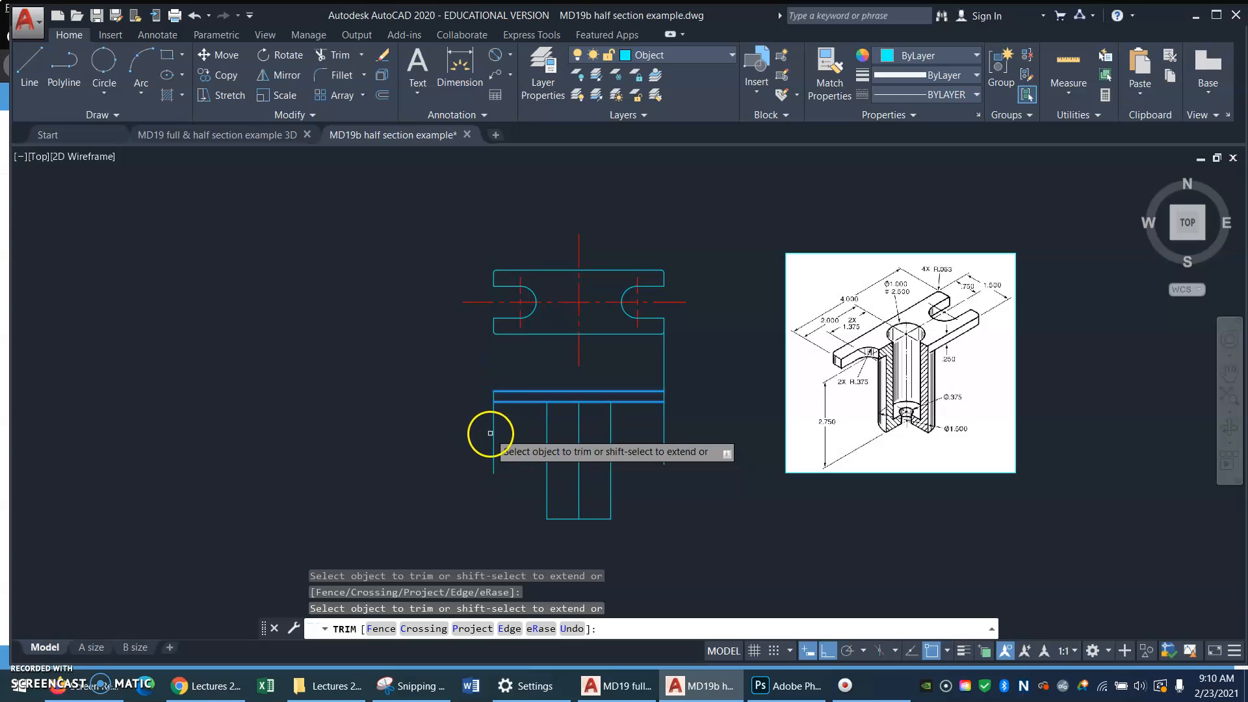
{"action": "left_click", "coordinate": [491, 431]}
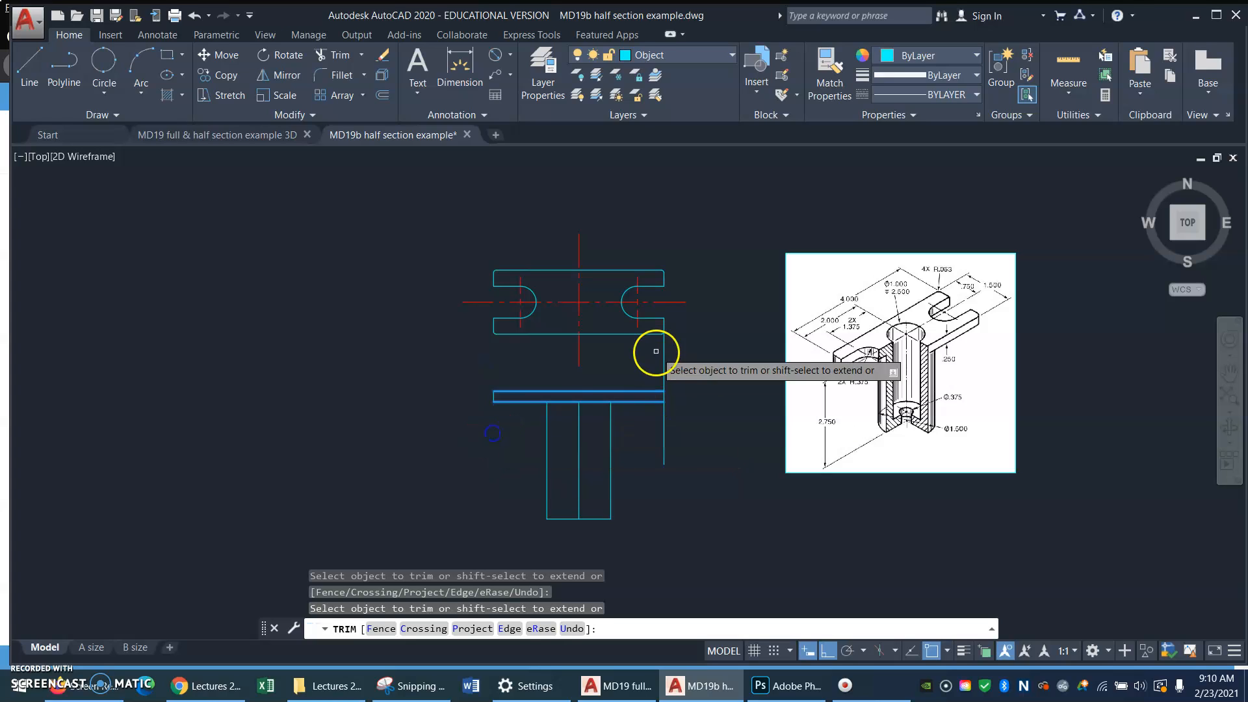
{"action": "left_click", "coordinate": [664, 362]}
{"action": "left_click", "coordinate": [664, 436]}
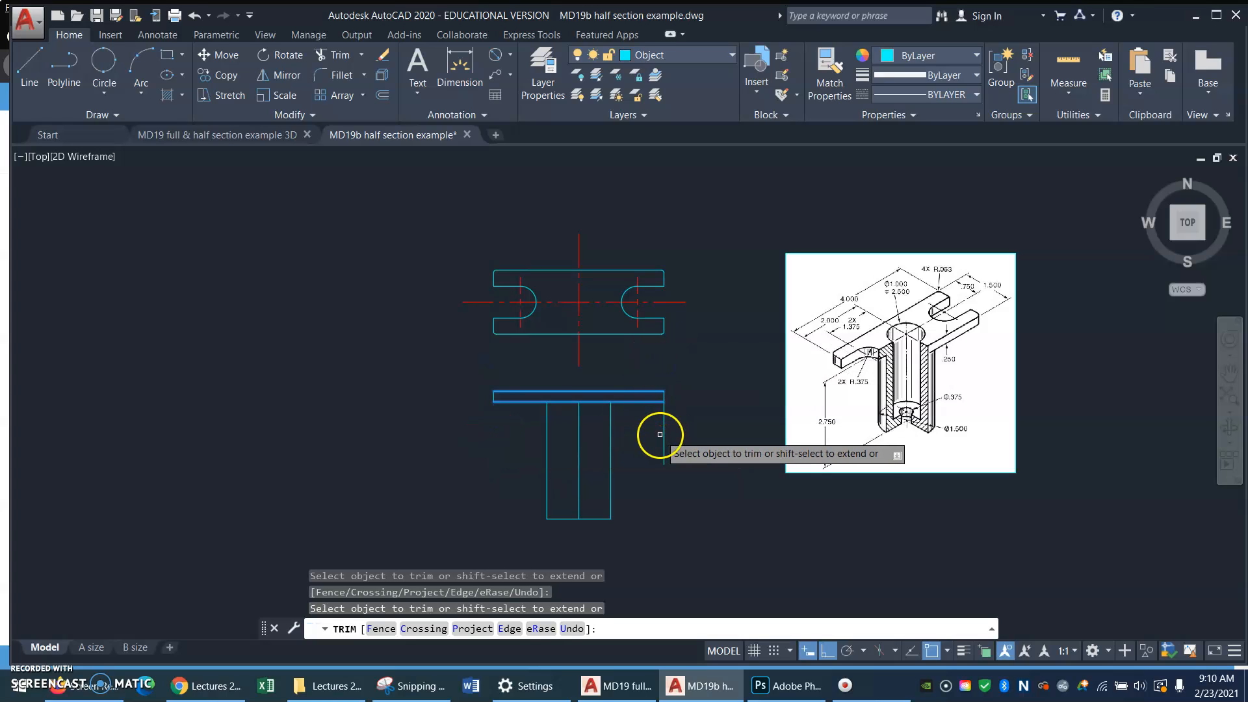
{"action": "key", "text": "Return"}
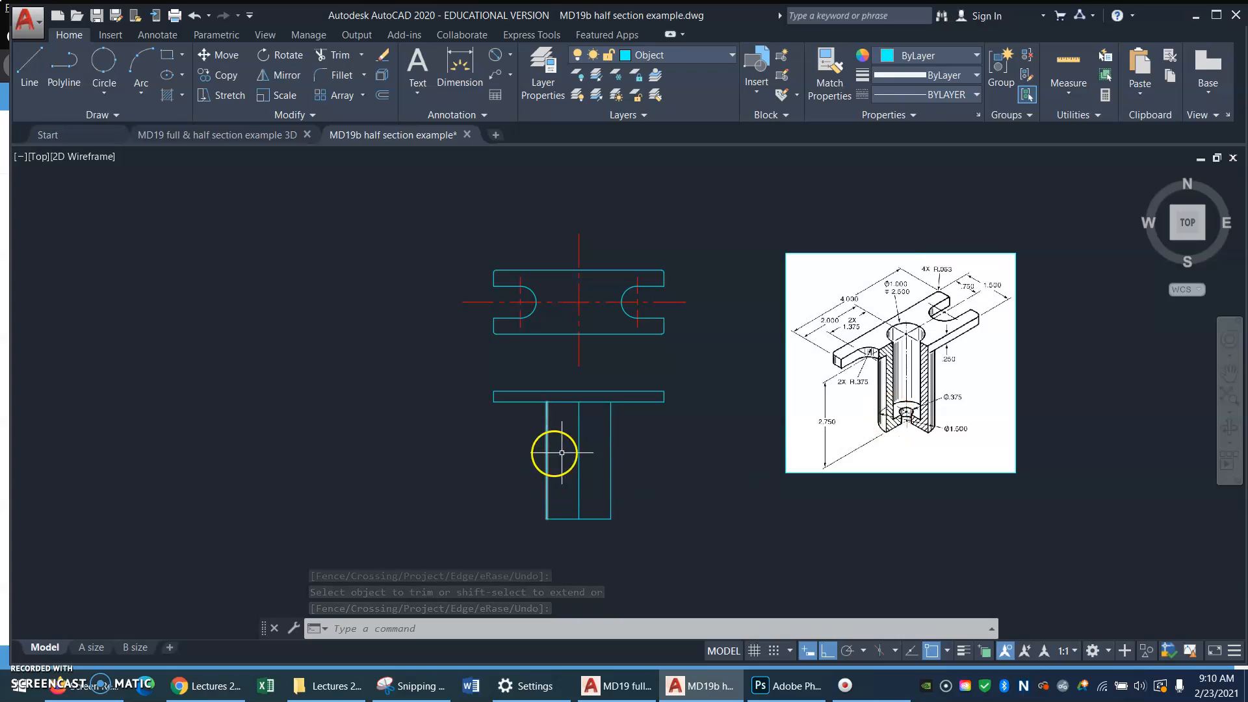
Step: Stretch both ends of the cylinder's middle vertical line slightly past the front view outline and put the line on the Center layer
{"action": "left_click", "coordinate": [579, 436]}
{"action": "left_click", "coordinate": [579, 401]}
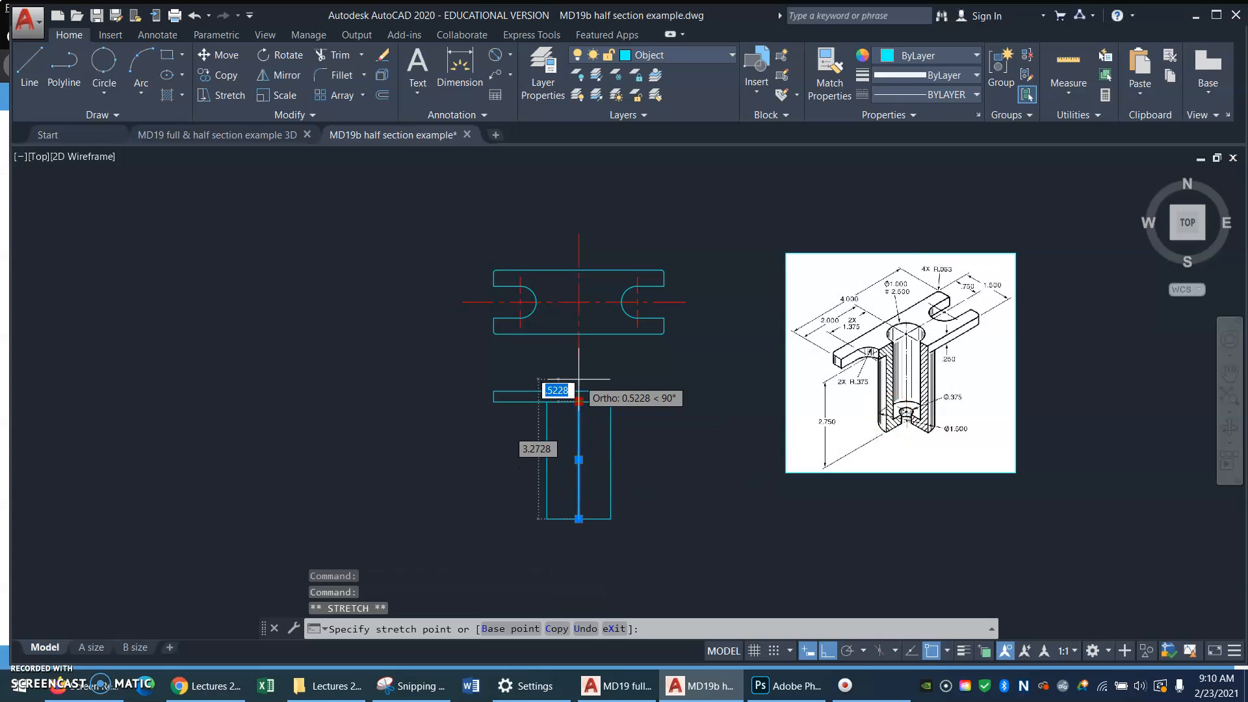
{"action": "left_click", "coordinate": [578, 377]}
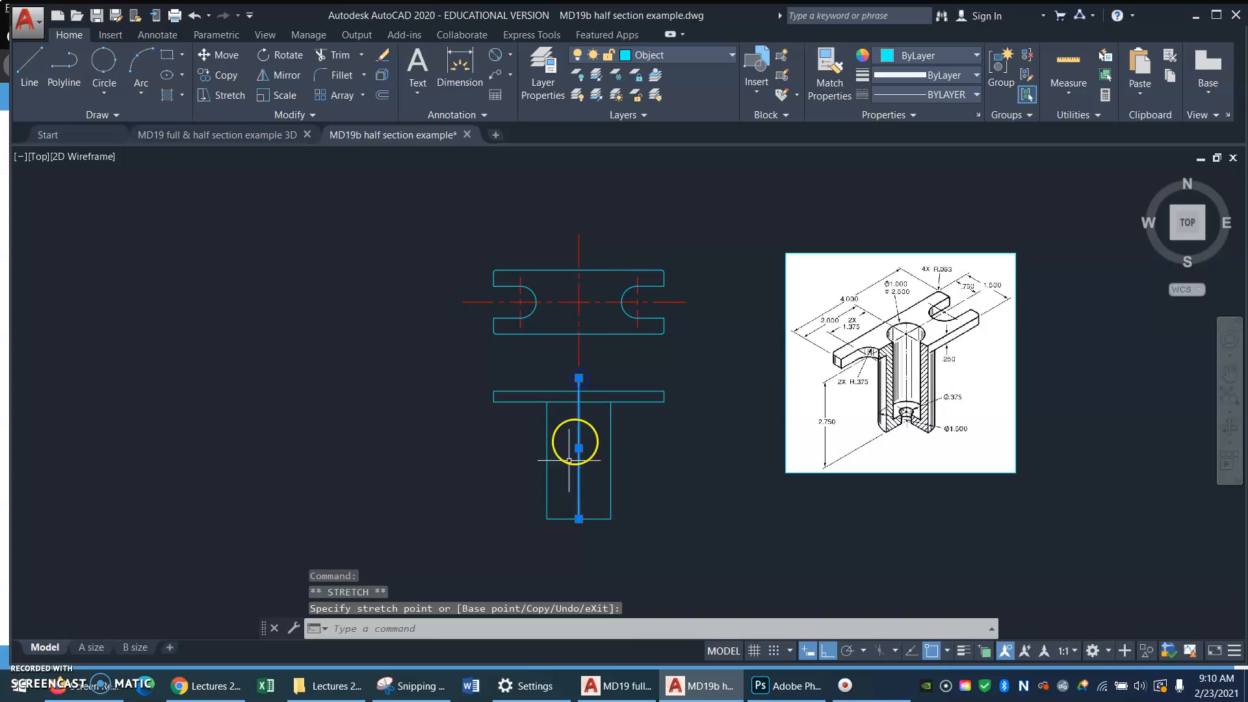
{"action": "left_click", "coordinate": [579, 519]}
{"action": "left_click", "coordinate": [578, 536]}
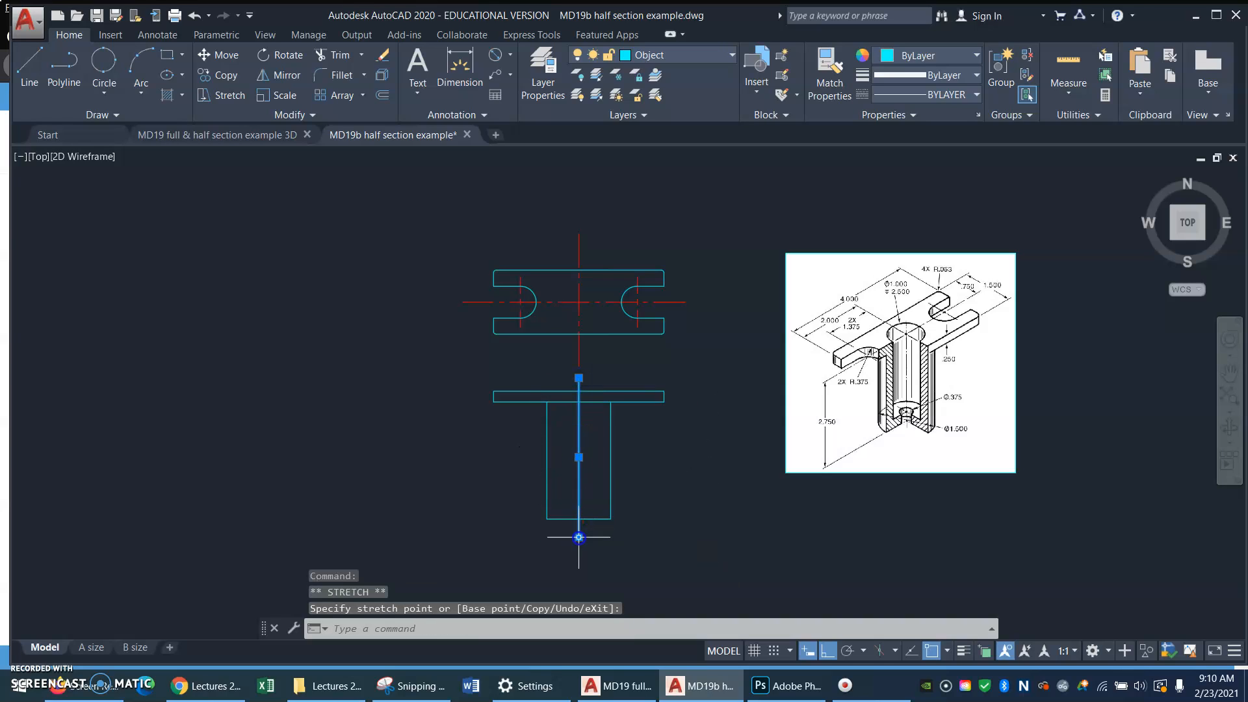
{"action": "left_click", "coordinate": [732, 55]}
{"action": "left_click", "coordinate": [660, 95]}
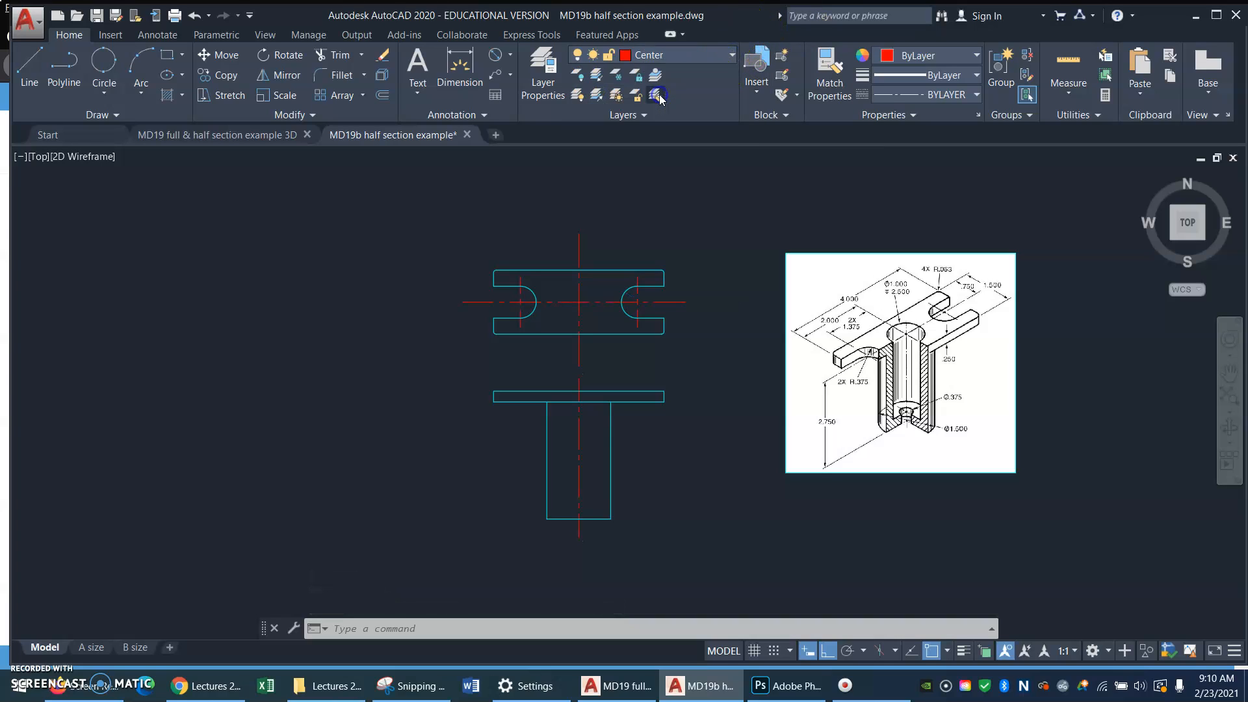
{"action": "key", "text": "Escape"}
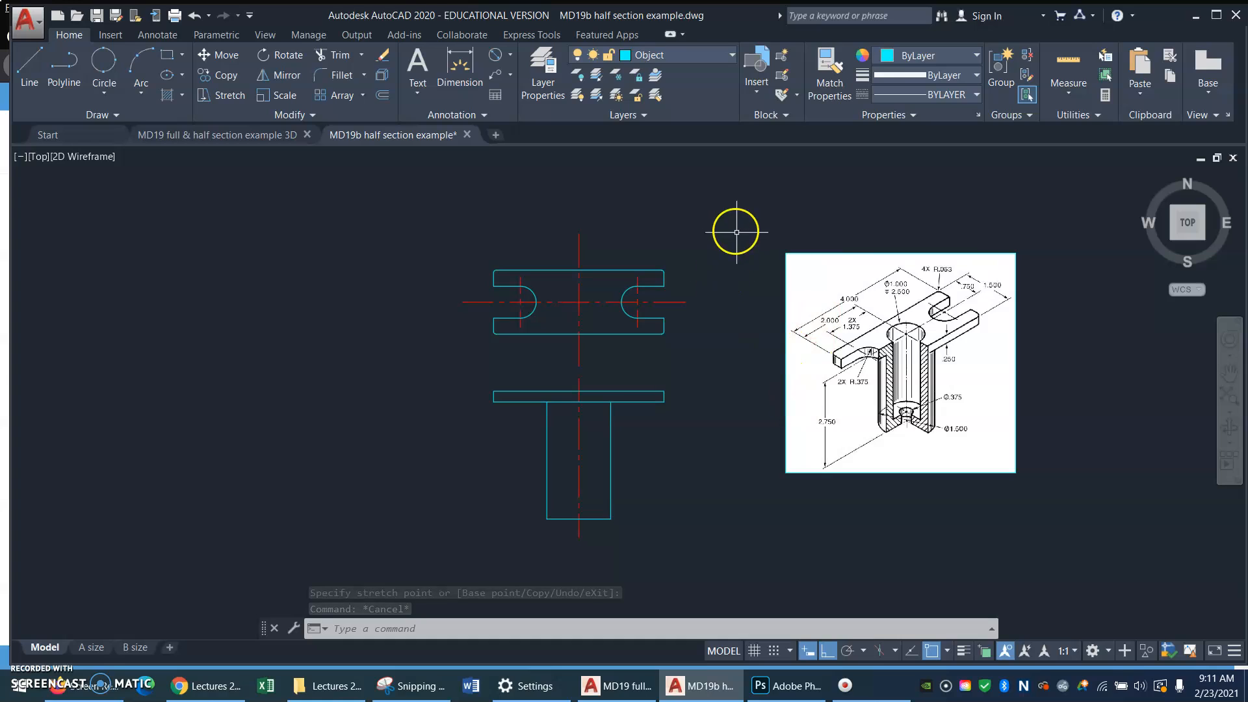
Step: Move the whole top view, including its centerlines, straight up about 0.9 away from the front view
{"action": "type", "text": "m"}
{"action": "key", "text": "Return"}
{"action": "left_click", "coordinate": [713, 229]}
{"action": "left_click", "coordinate": [403, 349]}
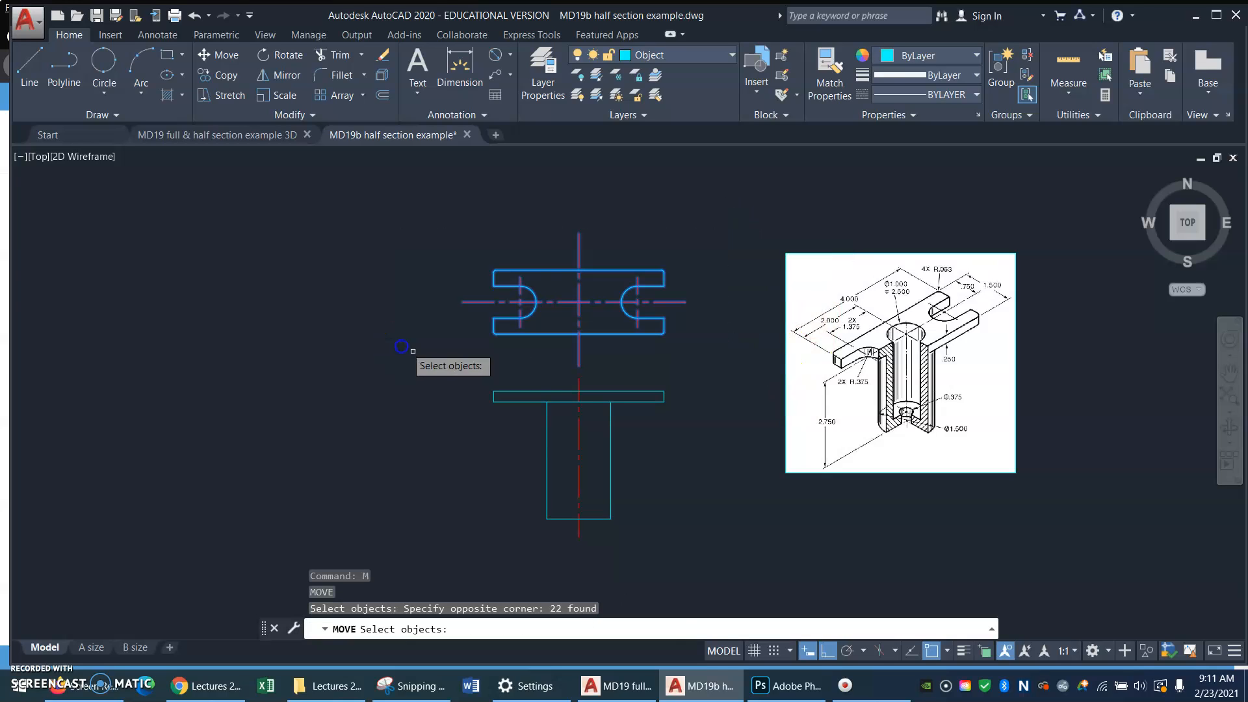
{"action": "key", "text": "Return"}
{"action": "left_click", "coordinate": [692, 572]}
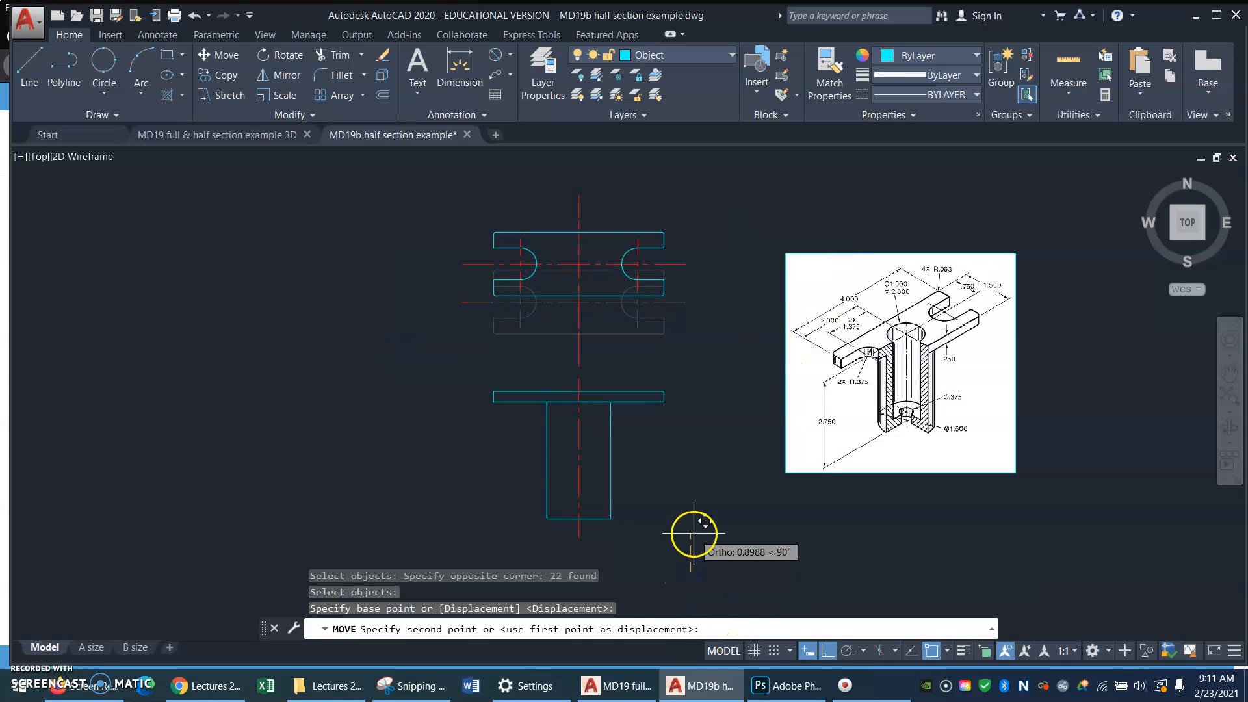
{"action": "left_click", "coordinate": [694, 533]}
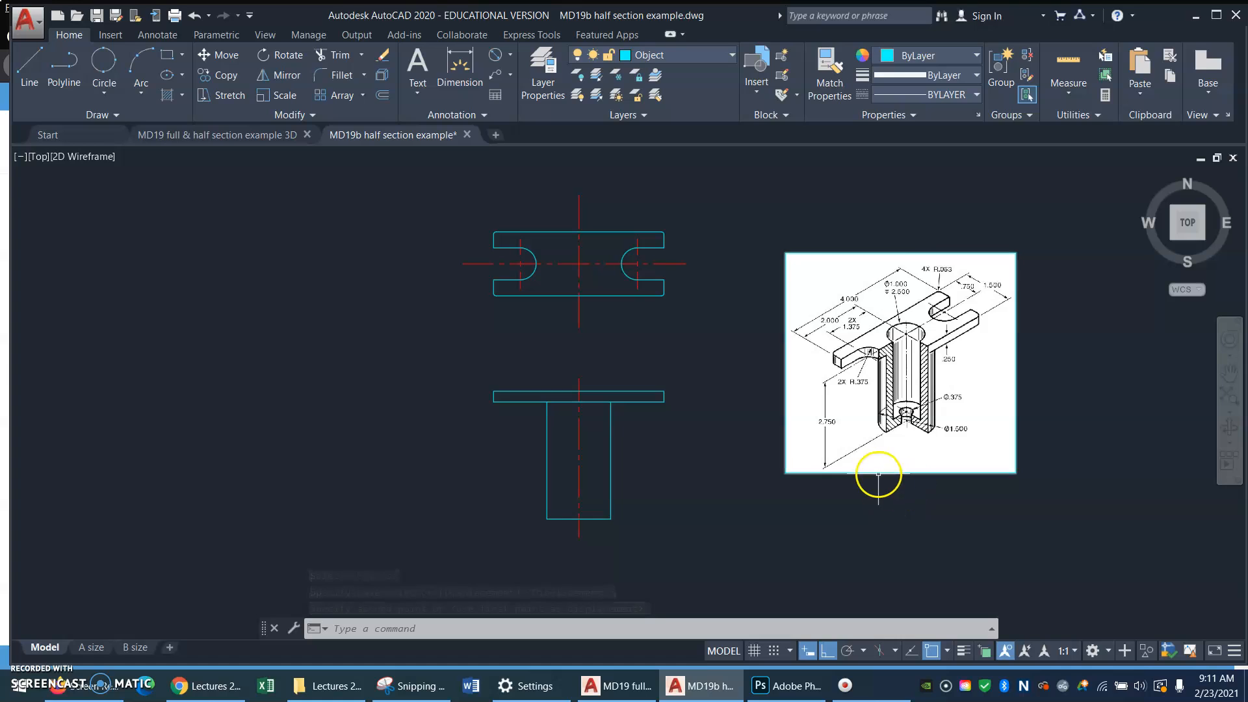
Step: Offset the flange's top line 2.5 downward for the depth of the 1.000 diameter bore given in the reference picture
{"action": "type", "text": "z"}
{"action": "key", "text": "Return"}
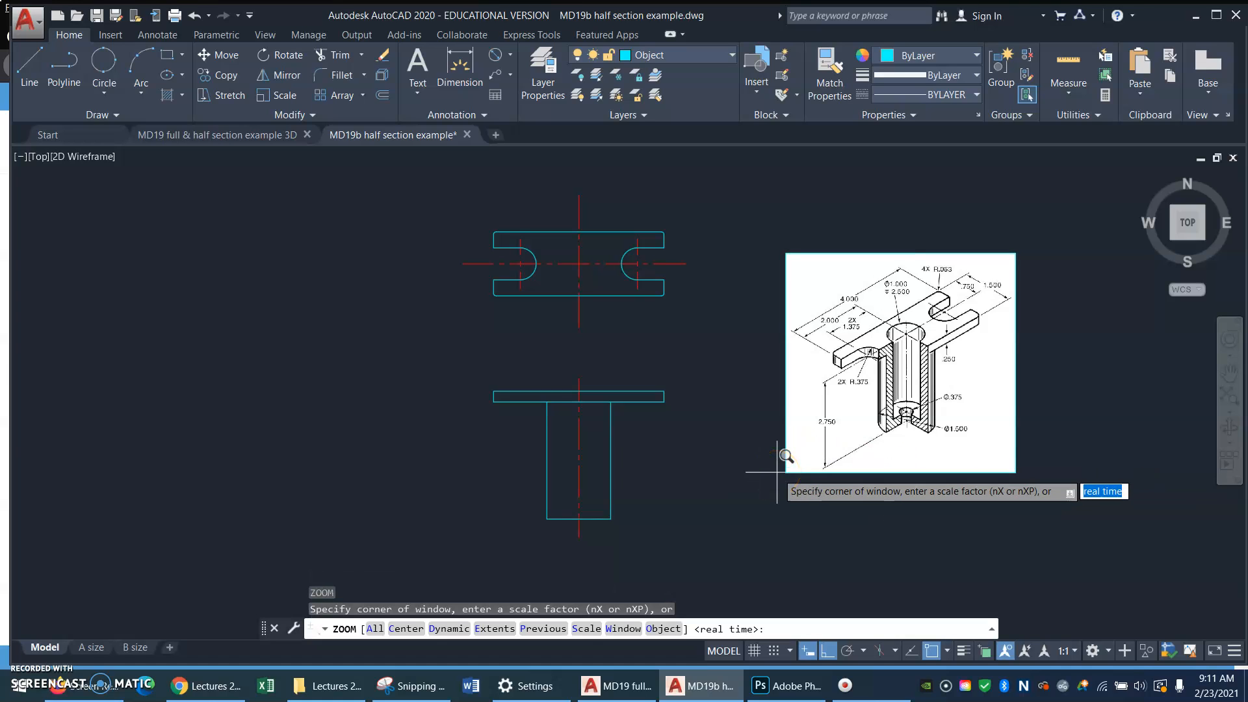
{"action": "left_click", "coordinate": [750, 474]}
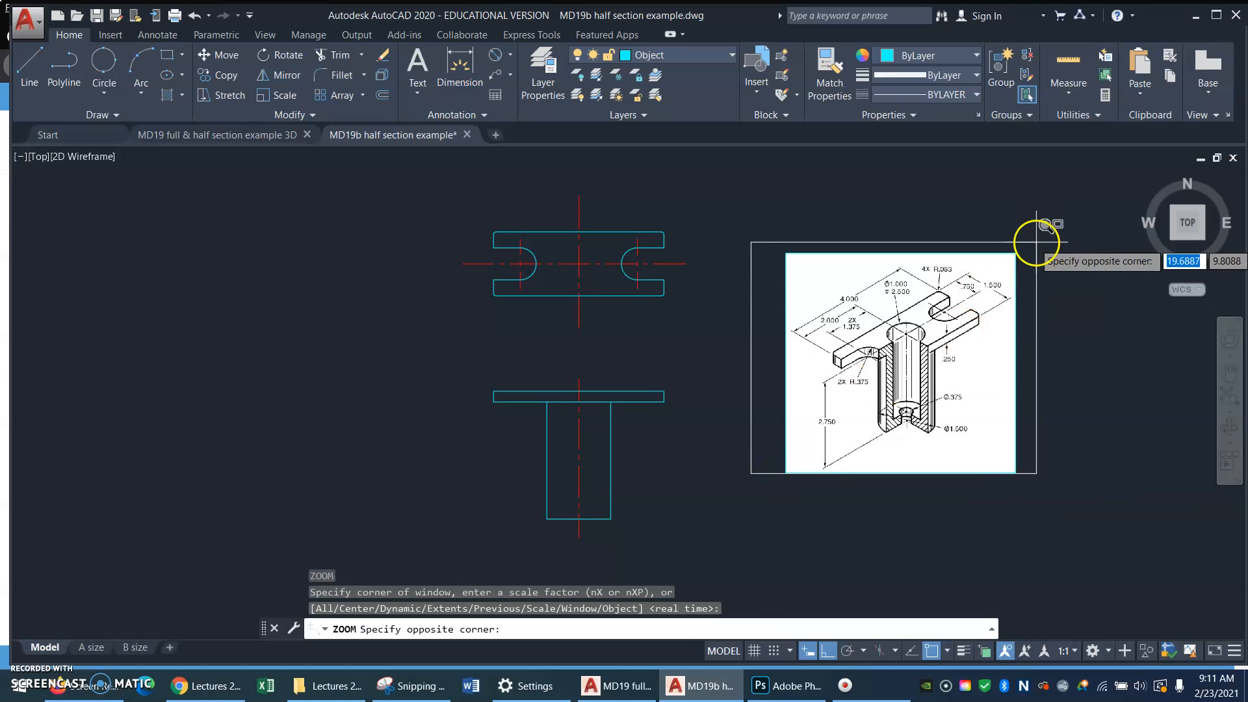
{"action": "left_click", "coordinate": [1036, 243]}
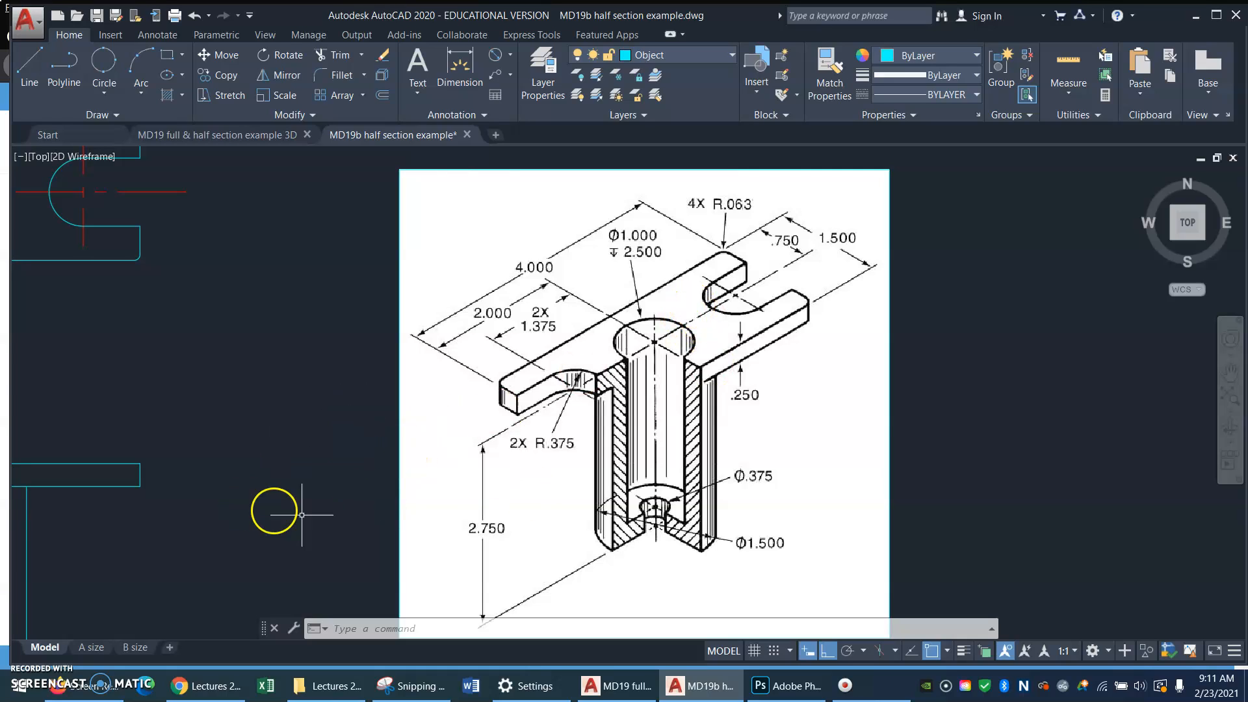
{"action": "left_click", "coordinate": [294, 479]}
{"action": "key", "text": "Escape"}
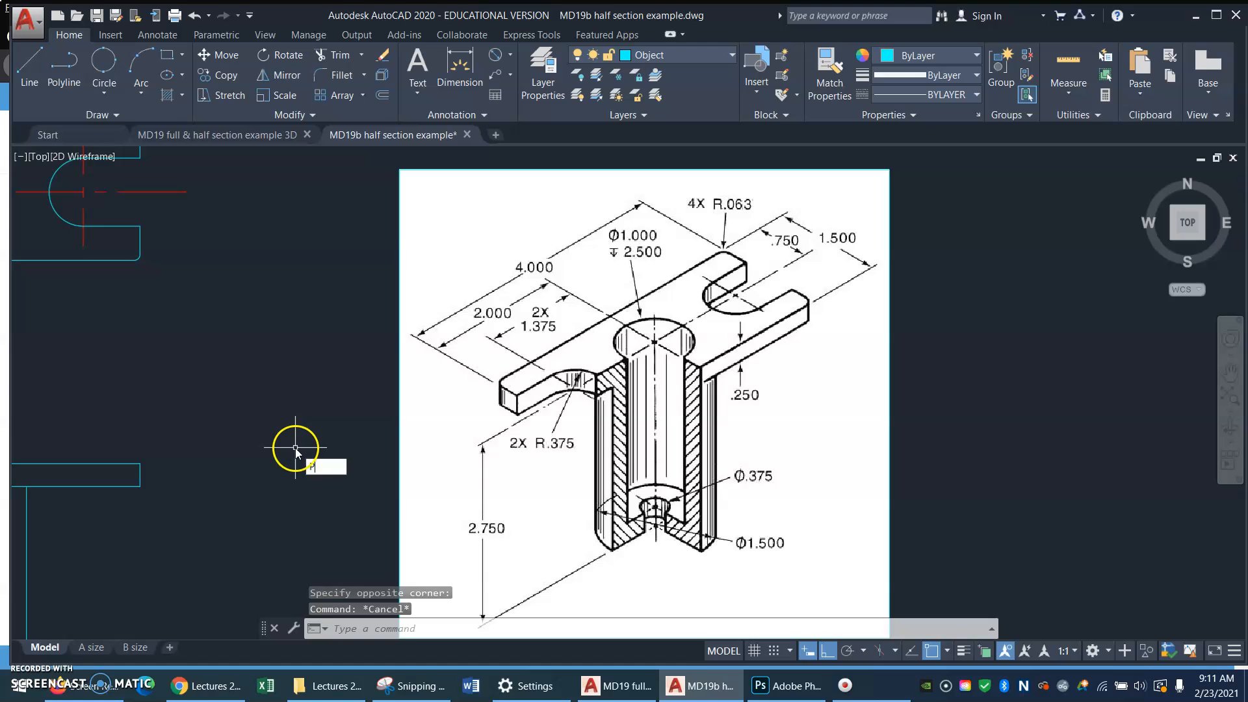
{"action": "type", "text": "P"}
{"action": "key", "text": "Return"}
{"action": "left_click_drag", "start_coordinate": [295, 461], "coordinate": [920, 251]}
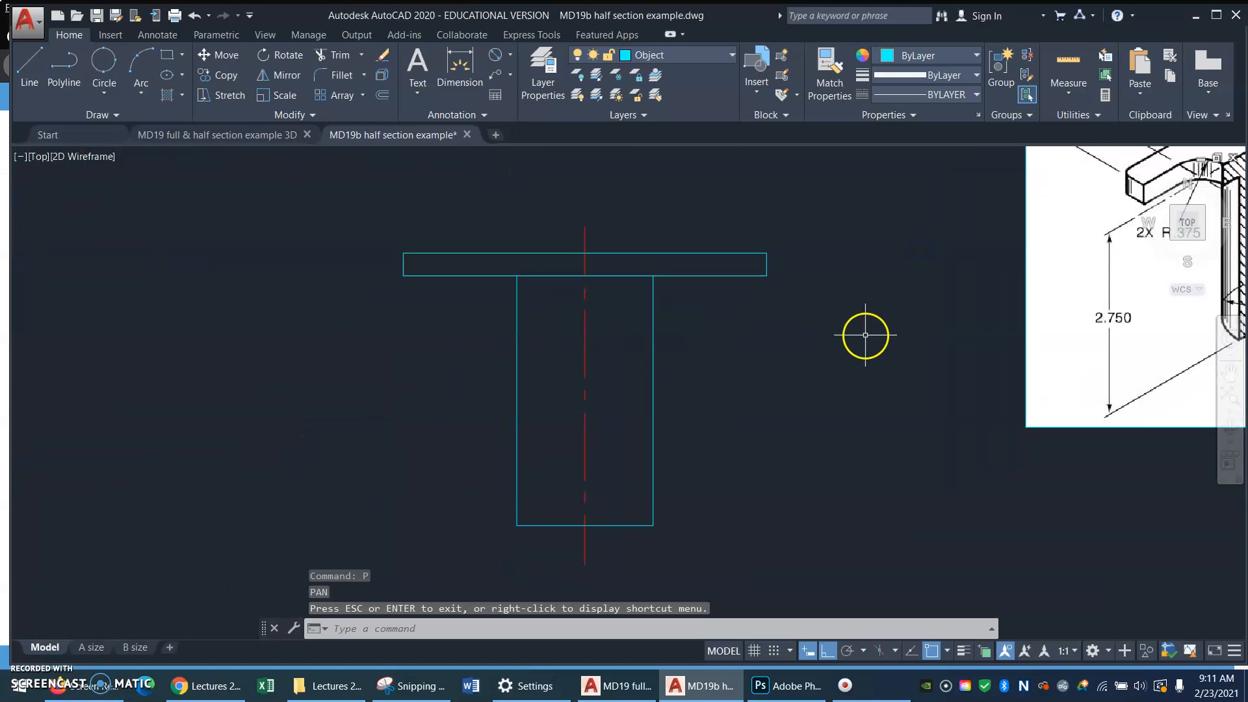
{"action": "key", "text": "Escape"}
{"action": "type", "text": "O"}
{"action": "key", "text": "Return"}
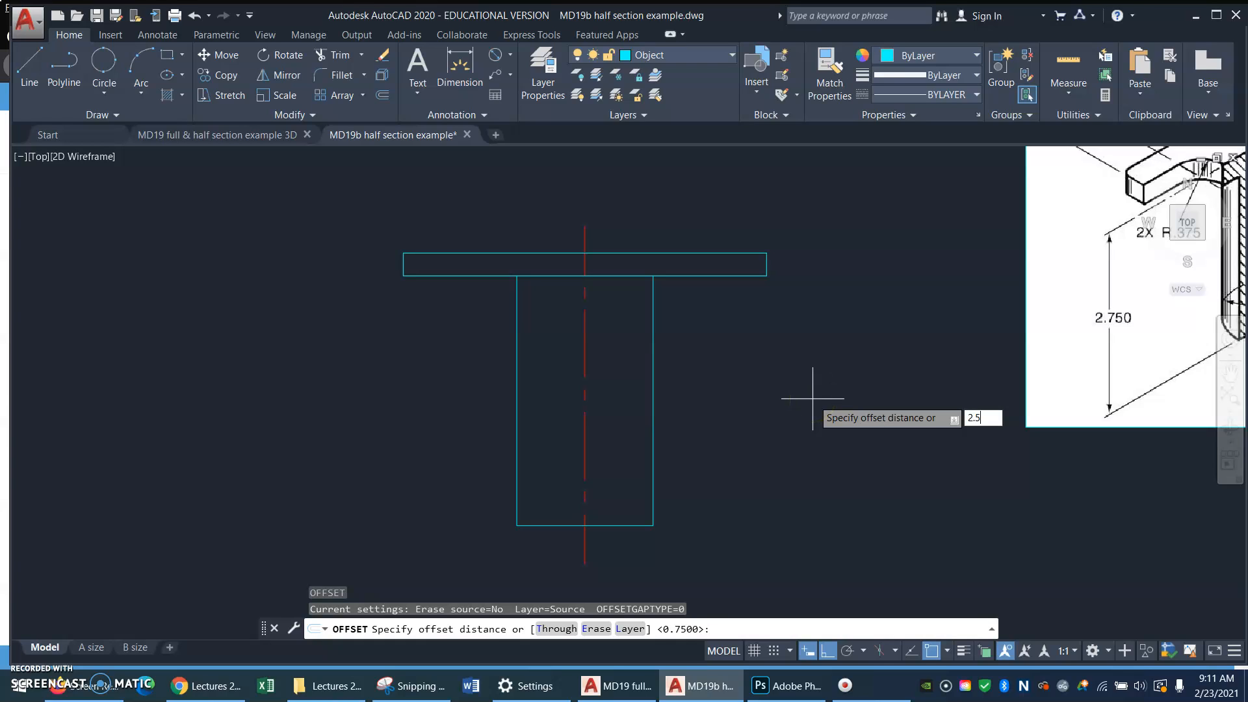
{"action": "key", "text": "Return"}
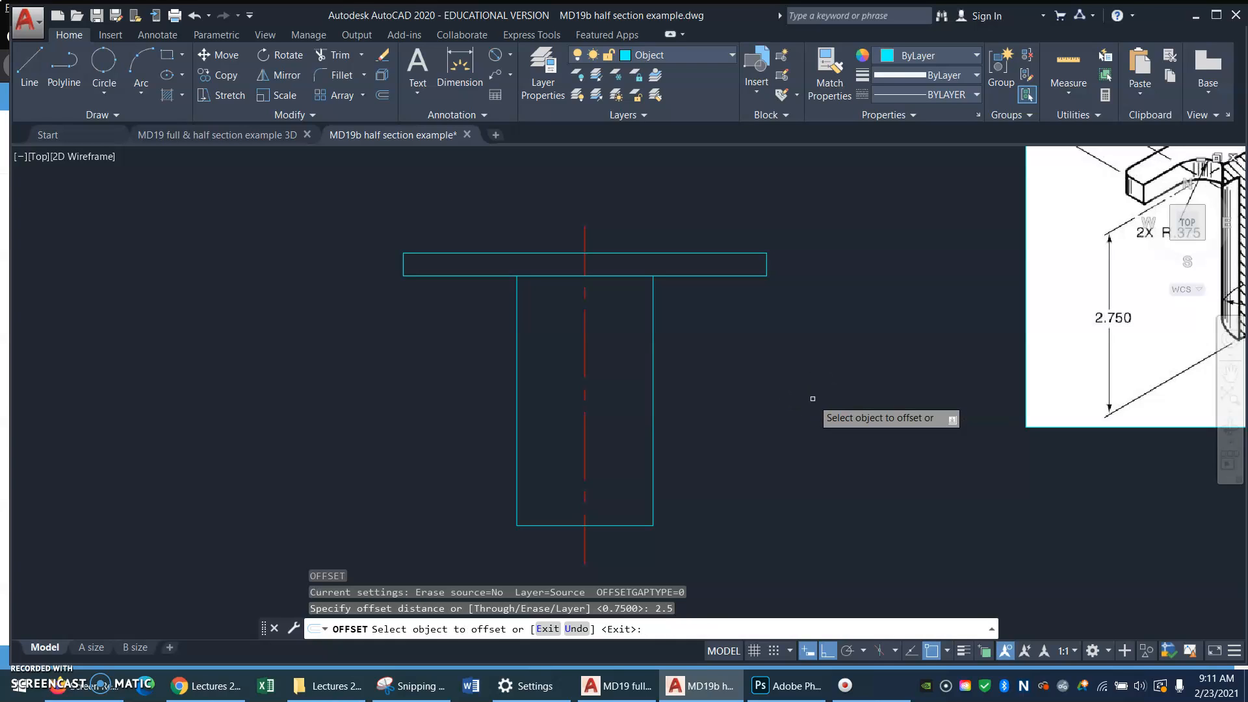
{"action": "left_click", "coordinate": [680, 250]}
{"action": "left_click", "coordinate": [775, 500]}
{"action": "key", "text": "Return"}
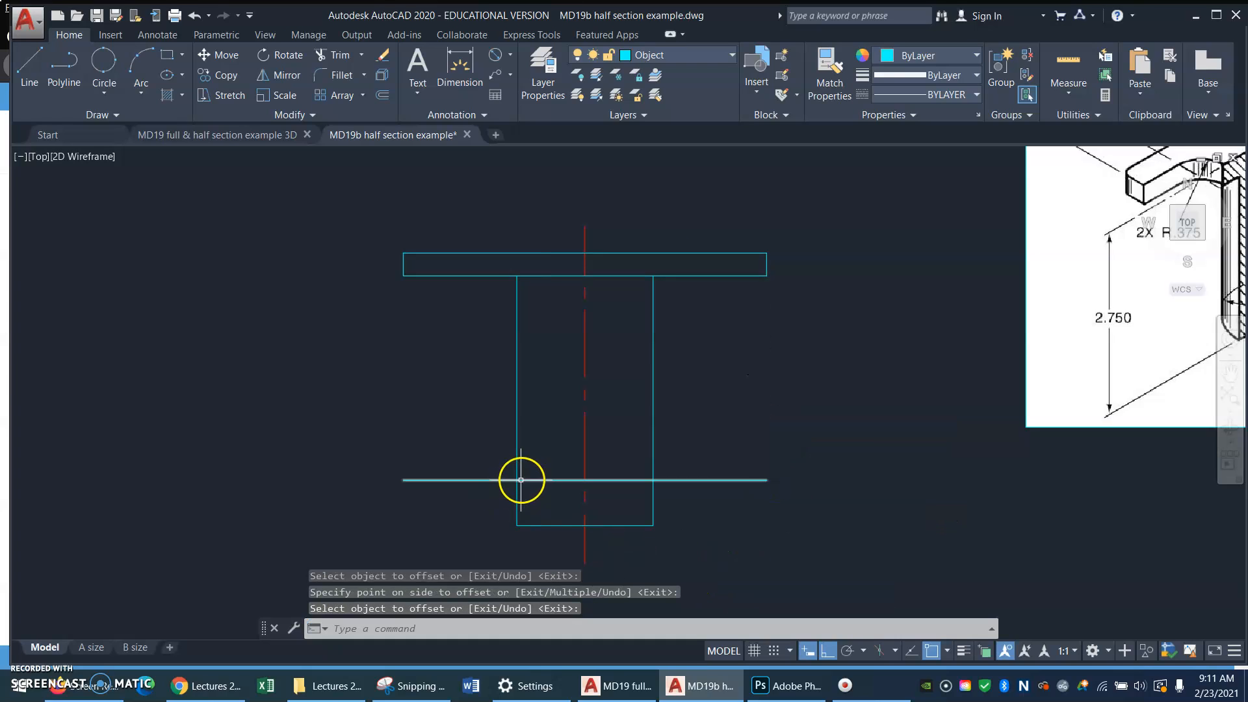
Step: Measure the vertical distance from the new bore depth line to the cylinder's bottom line along the outer wall
{"action": "type", "text": "DIST"}
{"action": "key", "text": "Return"}
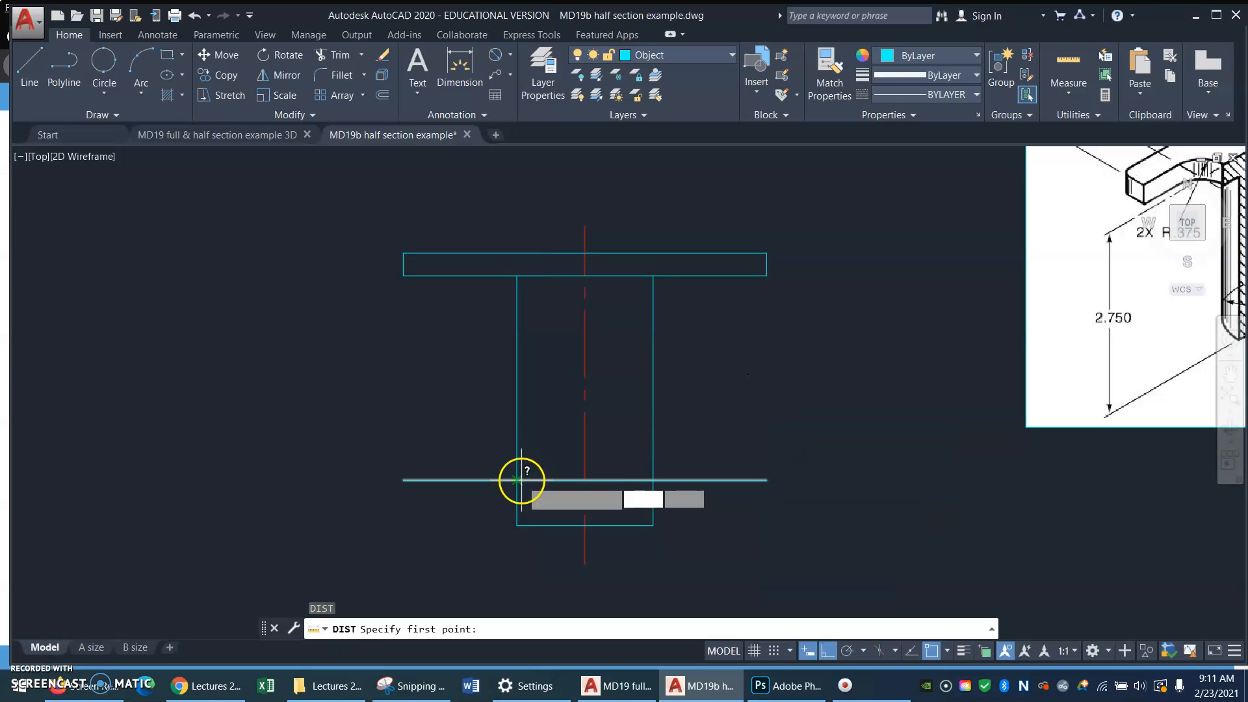
{"action": "left_click", "coordinate": [518, 481]}
{"action": "left_click", "coordinate": [517, 526]}
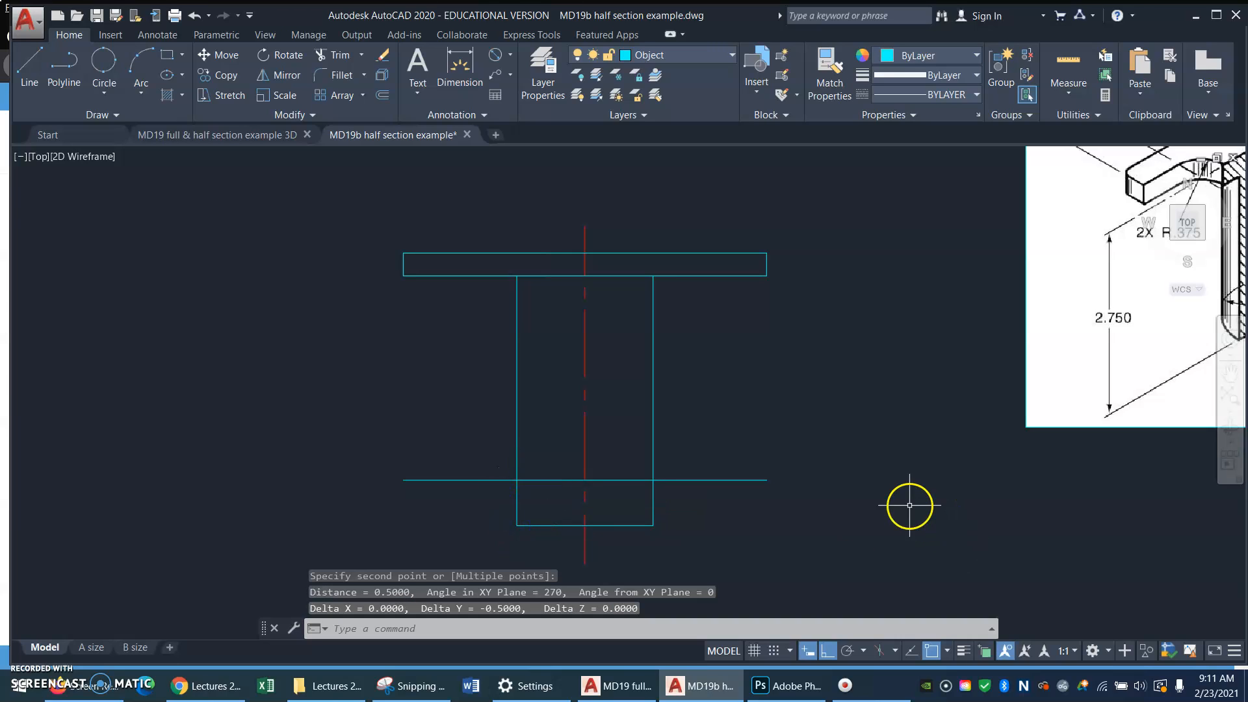
{"action": "key", "text": "Escape"}
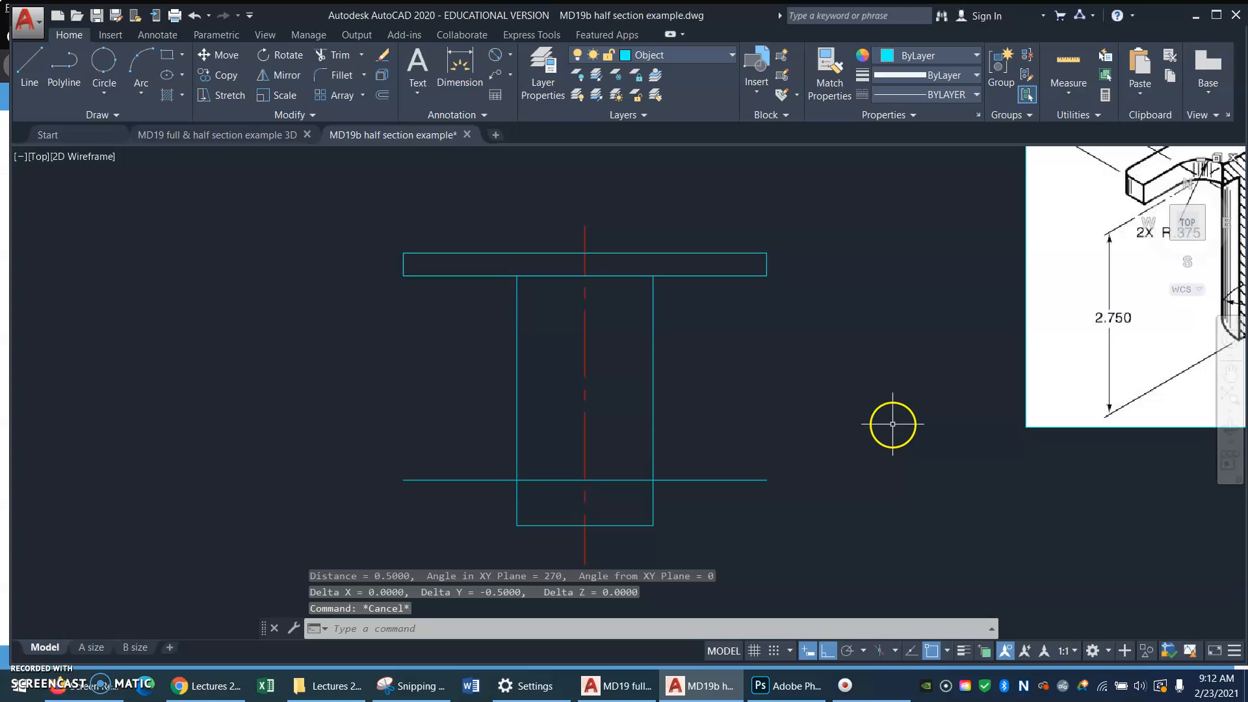
Step: Draw a circle of diameter 1 in the top view, centered on the intersection of the main centerlines
{"action": "type", "text": "p"}
{"action": "key", "text": "Return"}
{"action": "mouse_move", "coordinate": [899, 365]}
{"action": "left_mouse_down"}
{"action": "mouse_move", "coordinate": [495, 365]}
{"action": "mouse_move", "coordinate": [495, 460]}
{"action": "left_mouse_up"}
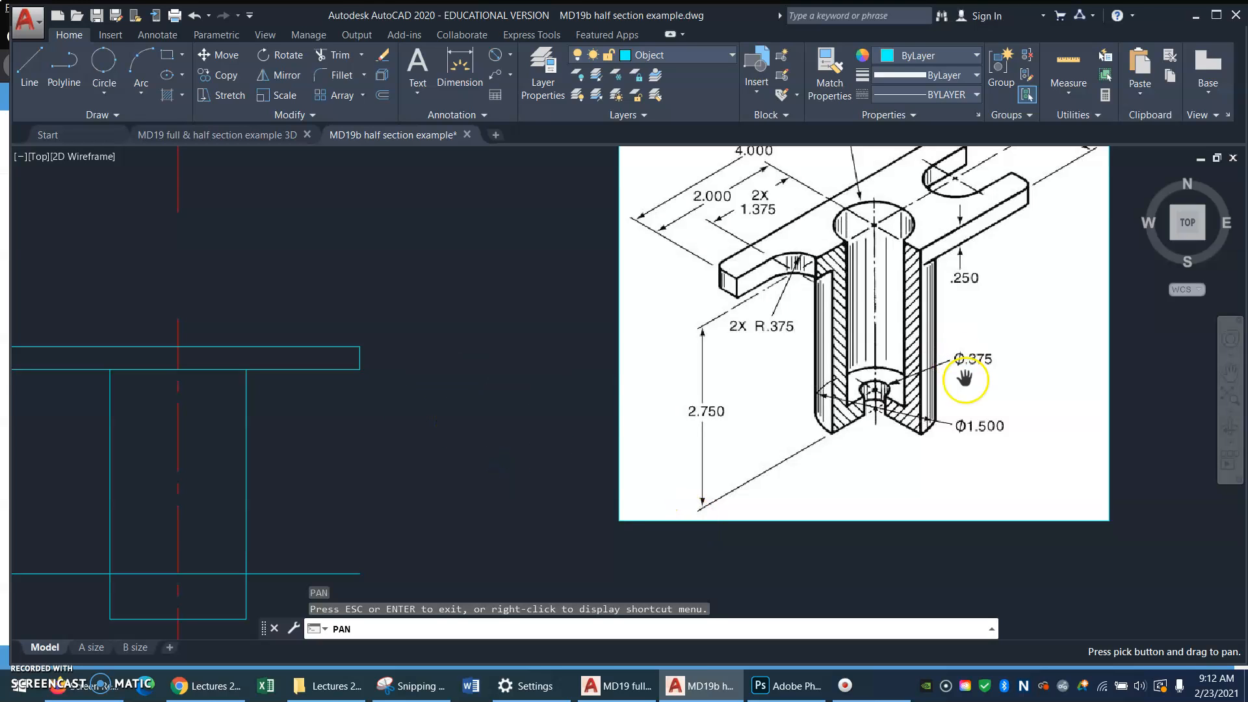
{"action": "mouse_move", "coordinate": [814, 245]}
{"action": "left_mouse_down"}
{"action": "mouse_move", "coordinate": [927, 429]}
{"action": "mouse_move", "coordinate": [930, 396]}
{"action": "left_mouse_up"}
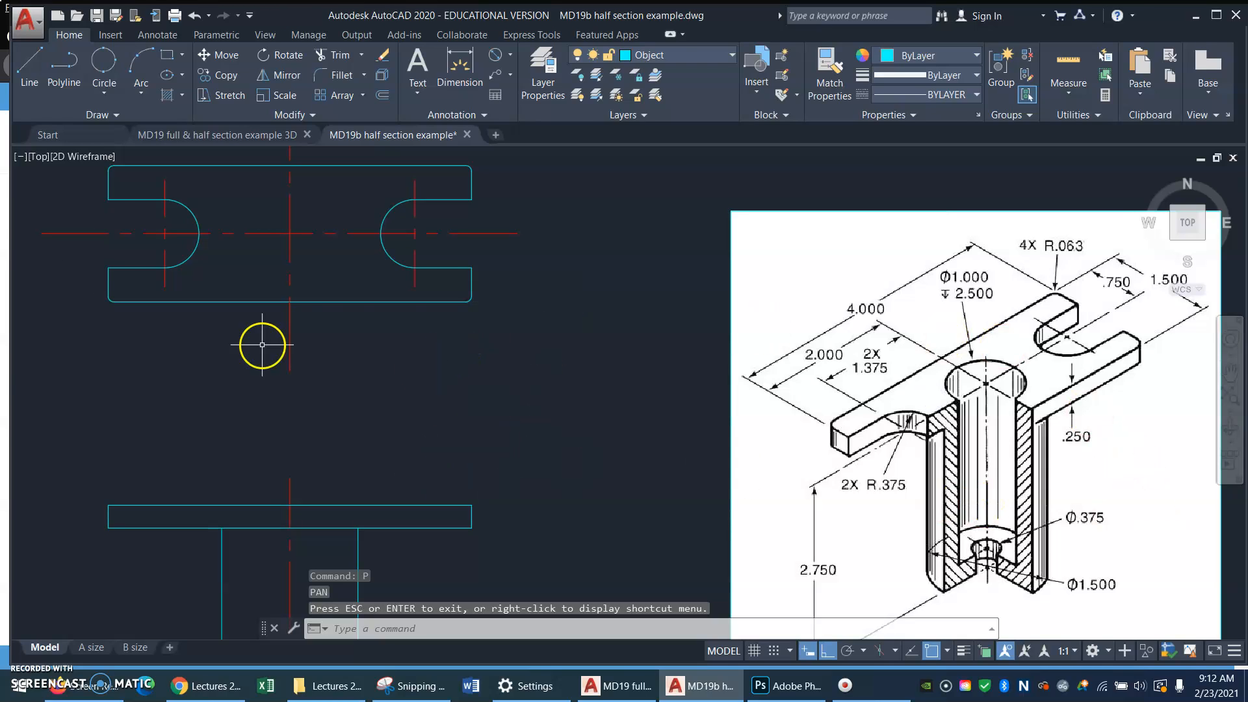
{"action": "key", "text": "Escape"}
{"action": "type", "text": "c"}
{"action": "key", "text": "Return"}
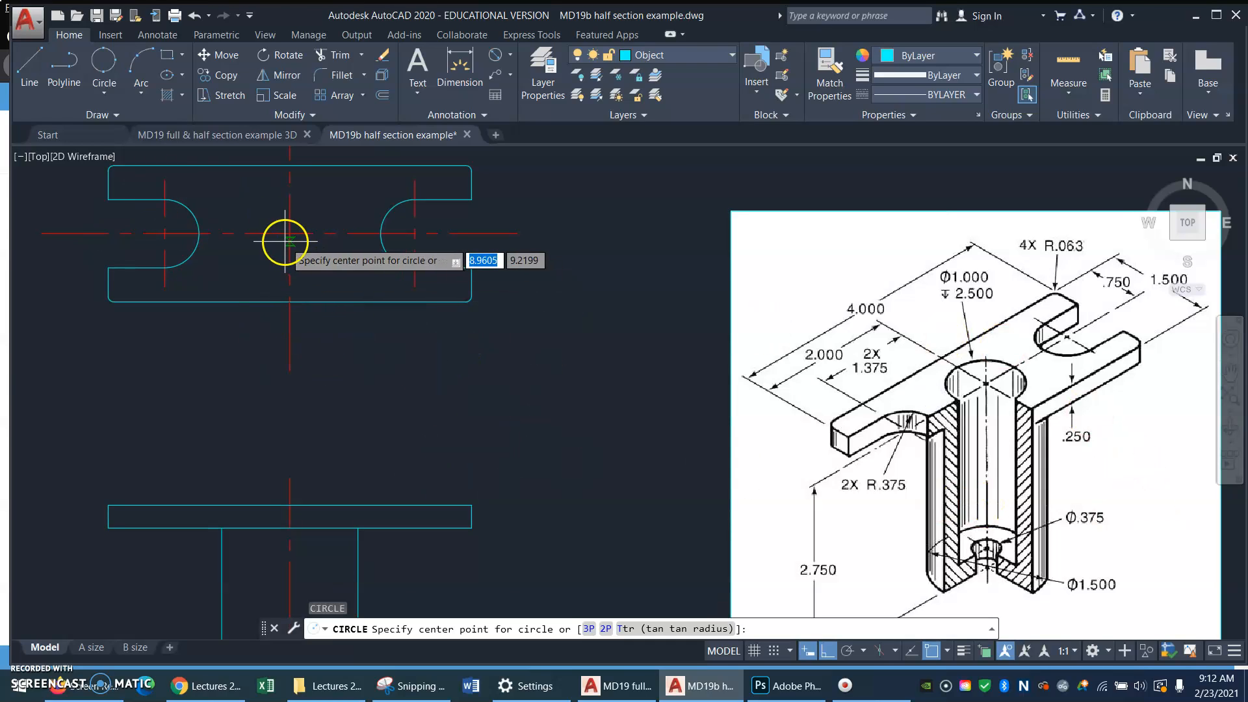
{"action": "left_click", "coordinate": [289, 232]}
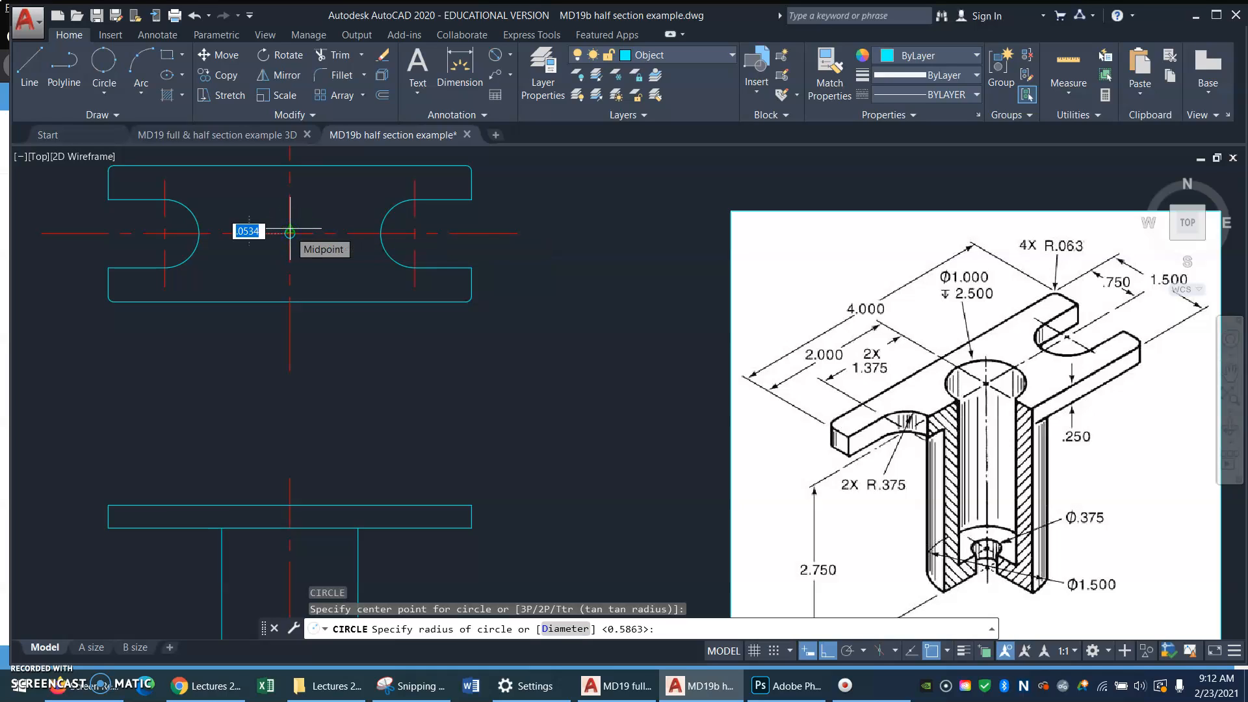
{"action": "type", "text": "D"}
{"action": "key", "text": "Return"}
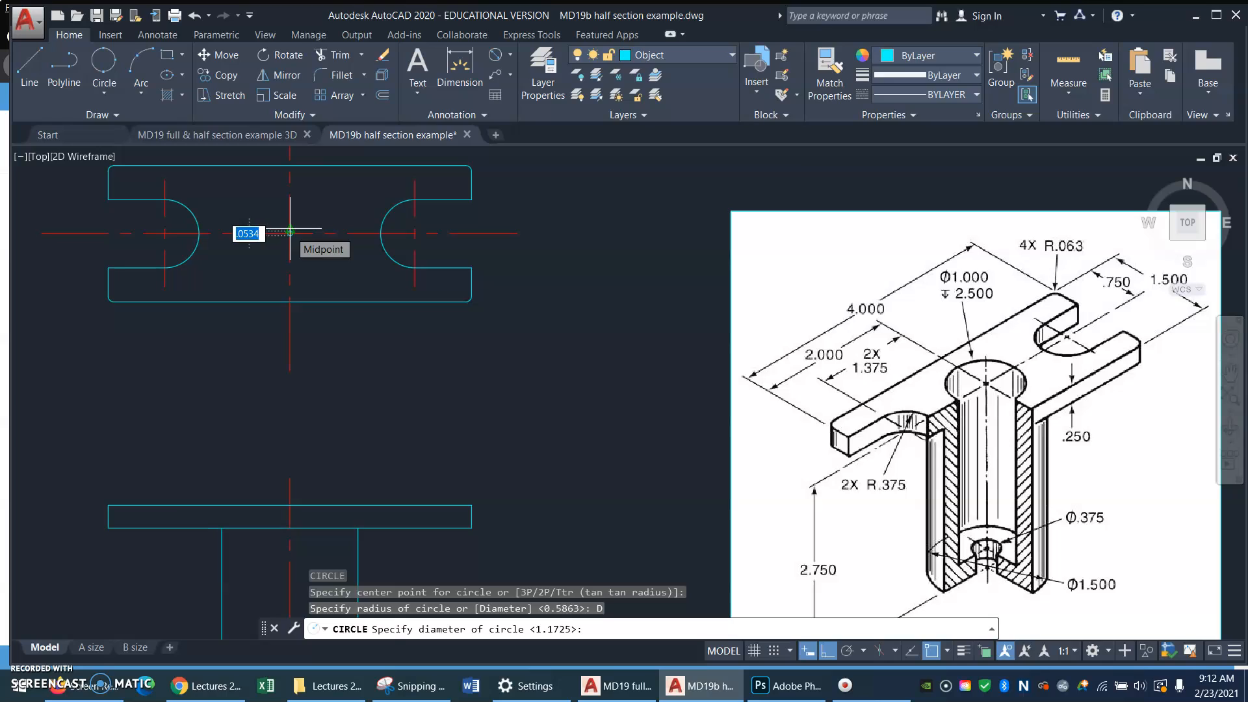
{"action": "type", "text": "1"}
{"action": "key", "text": "Return"}
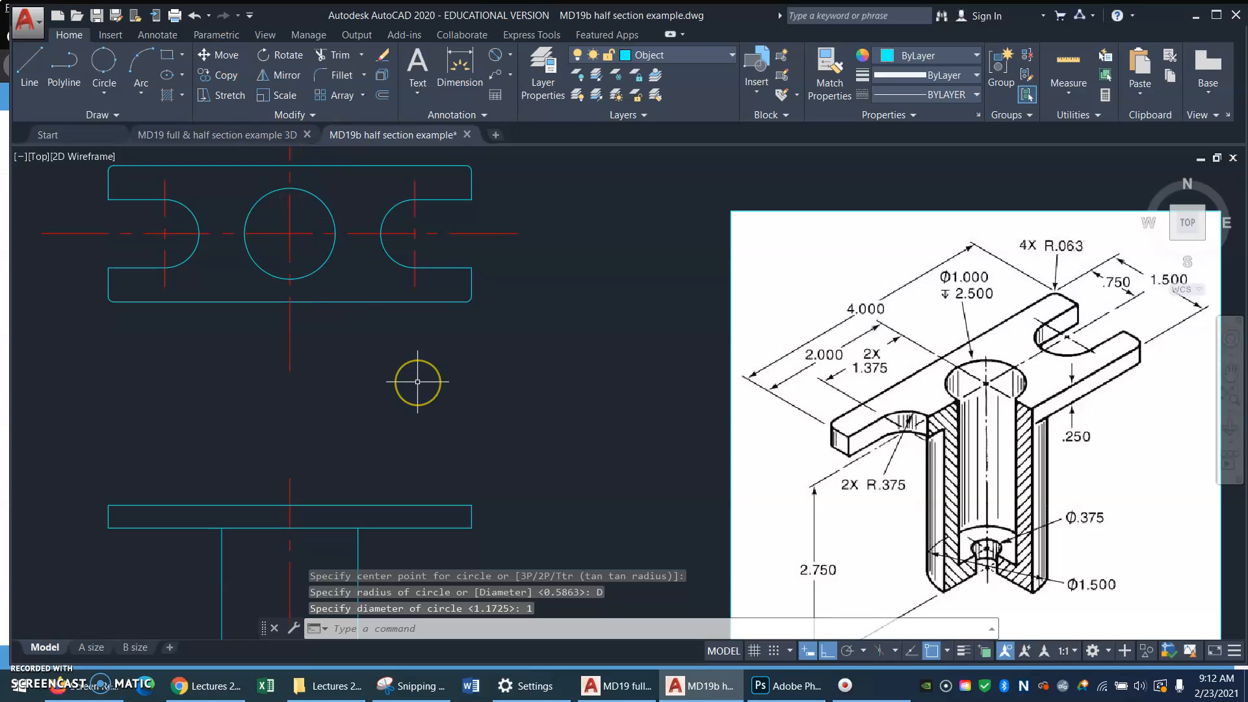
Step: Draw a vertical projection line from the left quadrant of the top view's 1.000 circle down to the bore depth line
{"action": "type", "text": "p"}
{"action": "key", "text": "Return"}
{"action": "left_click_drag", "start_coordinate": [418, 384], "coordinate": [502, 279]}
{"action": "right_click", "coordinate": [503, 279]}
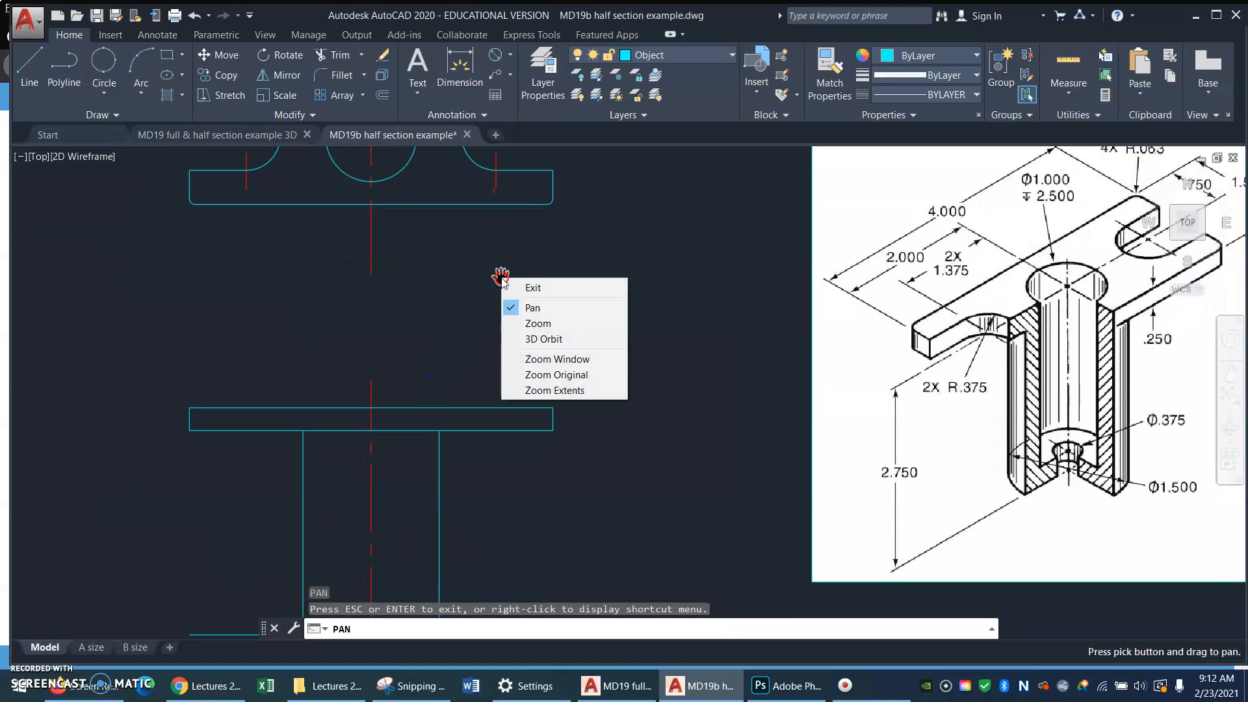
{"action": "left_click", "coordinate": [539, 314]}
{"action": "left_click_drag", "start_coordinate": [637, 234], "coordinate": [644, 345]}
{"action": "key", "text": "Escape"}
{"action": "type", "text": "l"}
{"action": "key", "text": "Return"}
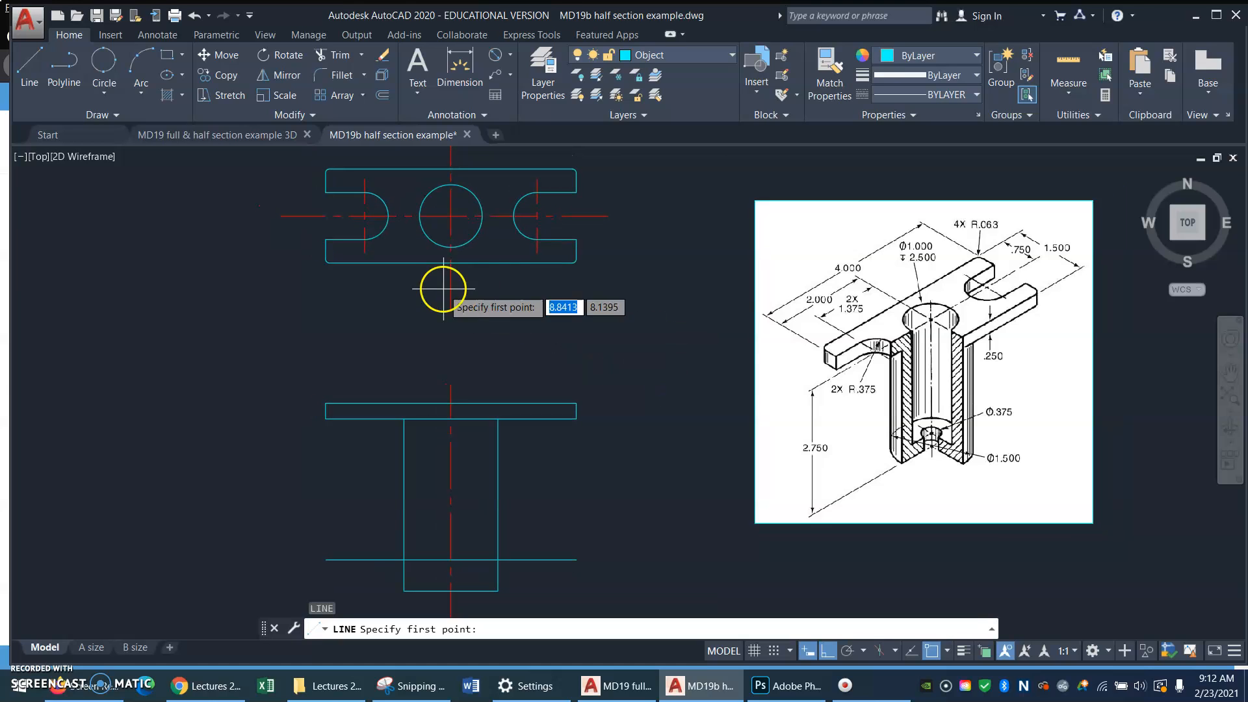
{"action": "left_click", "coordinate": [419, 216]}
{"action": "left_click", "coordinate": [418, 560]}
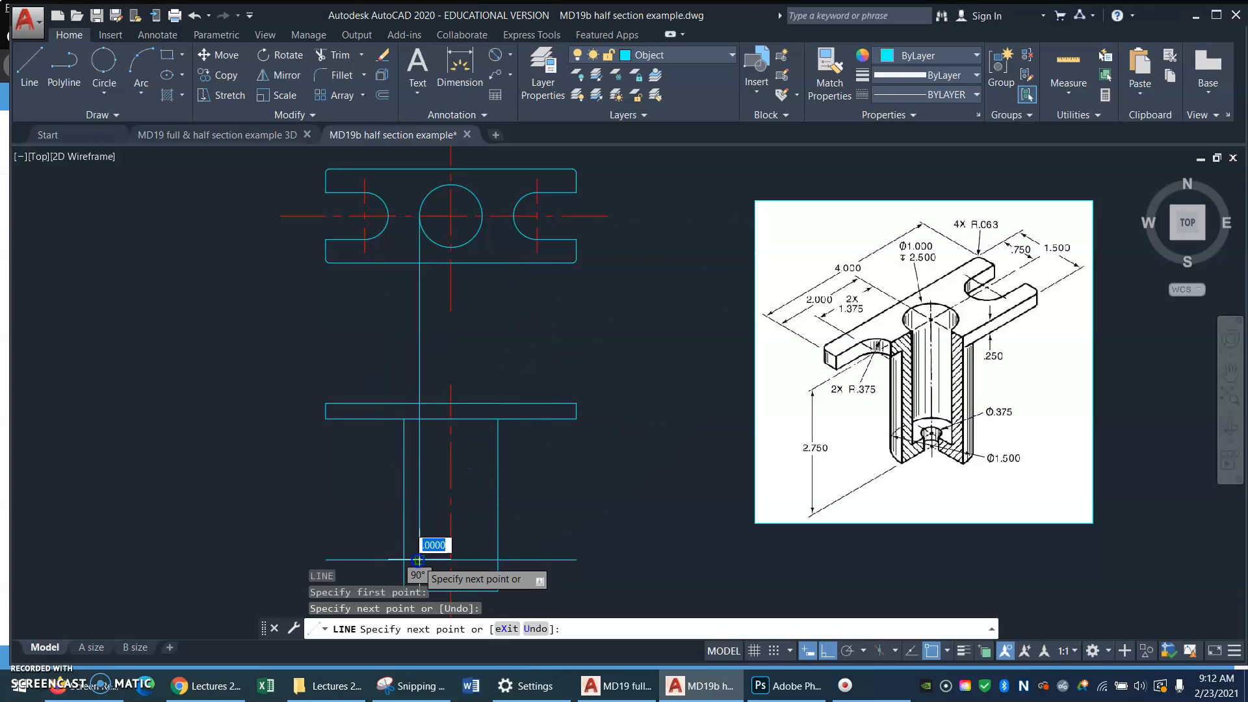
{"action": "key", "text": "Return"}
Step: Project the circle's right quadrant down to the bore depth line and erase that projection line
{"action": "key", "text": "Return"}
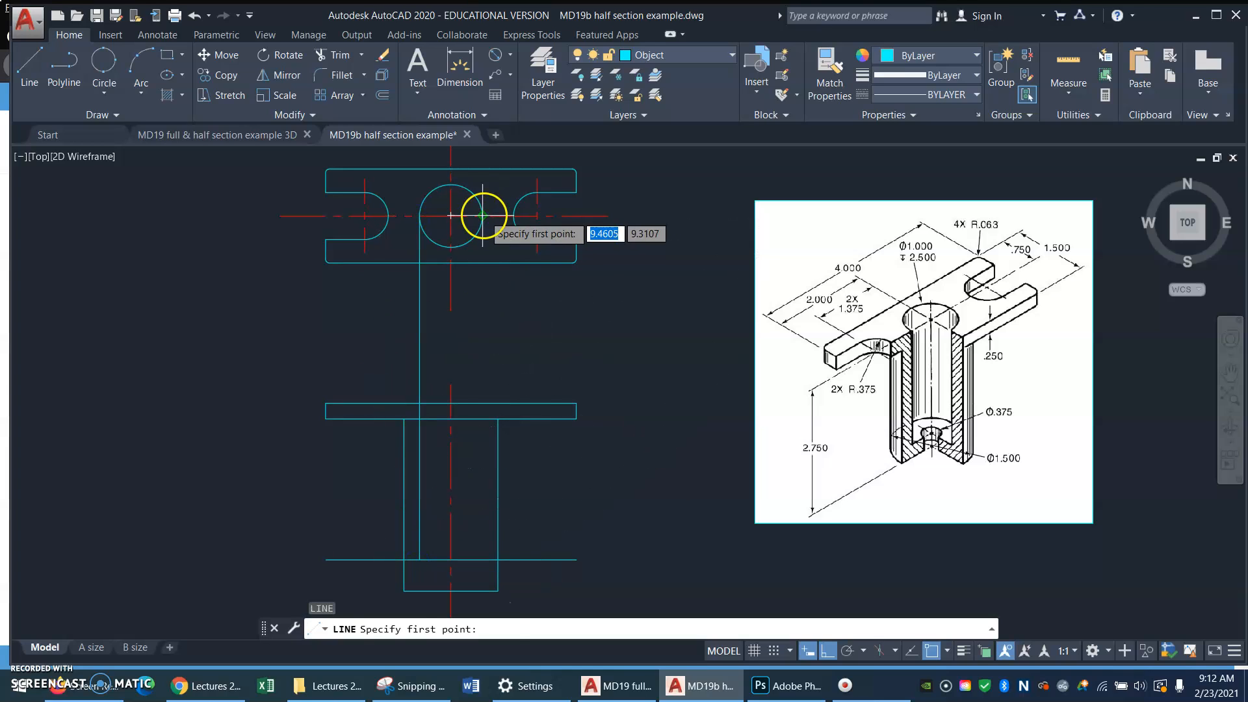
{"action": "left_click", "coordinate": [482, 215]}
{"action": "left_click", "coordinate": [474, 559]}
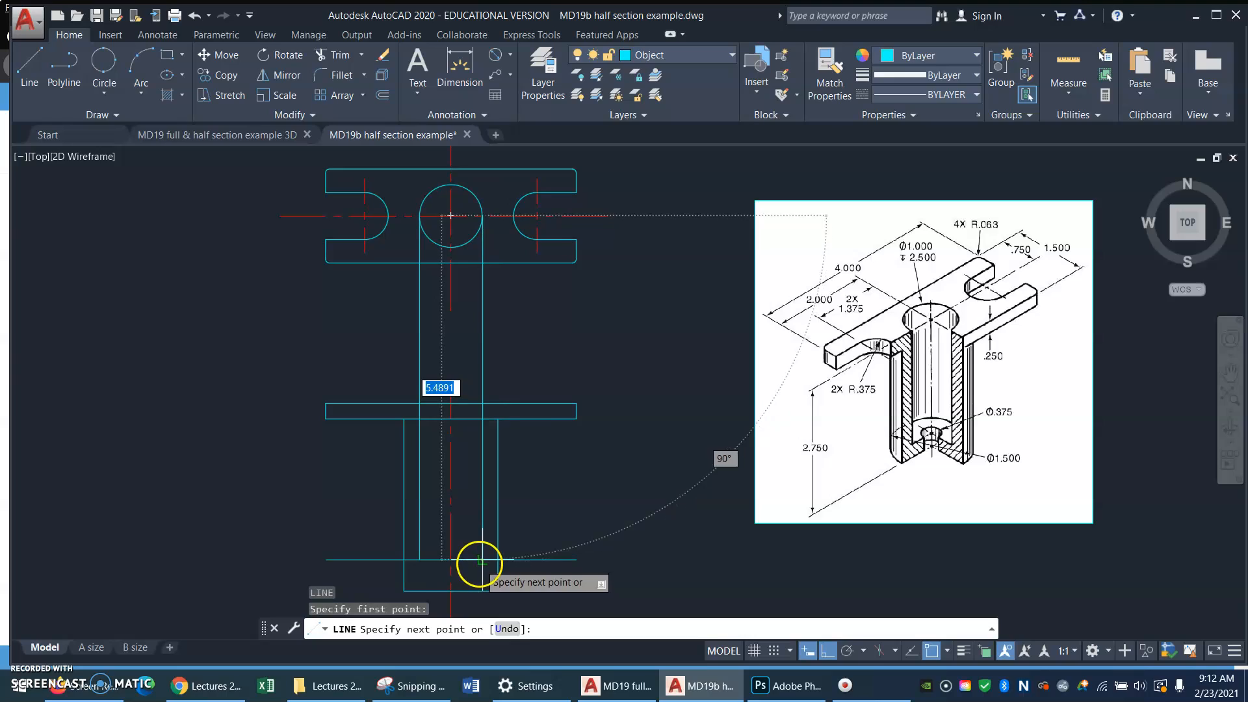
{"action": "key", "text": "Return"}
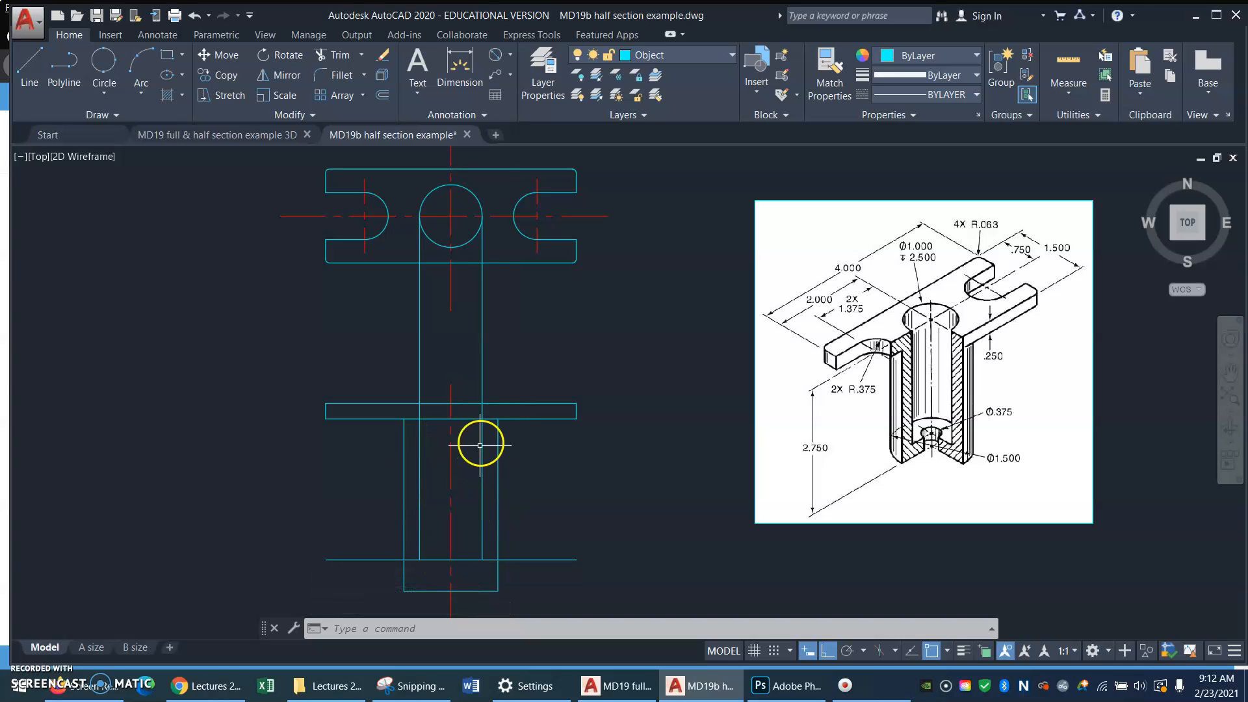
{"action": "left_click", "coordinate": [481, 500]}
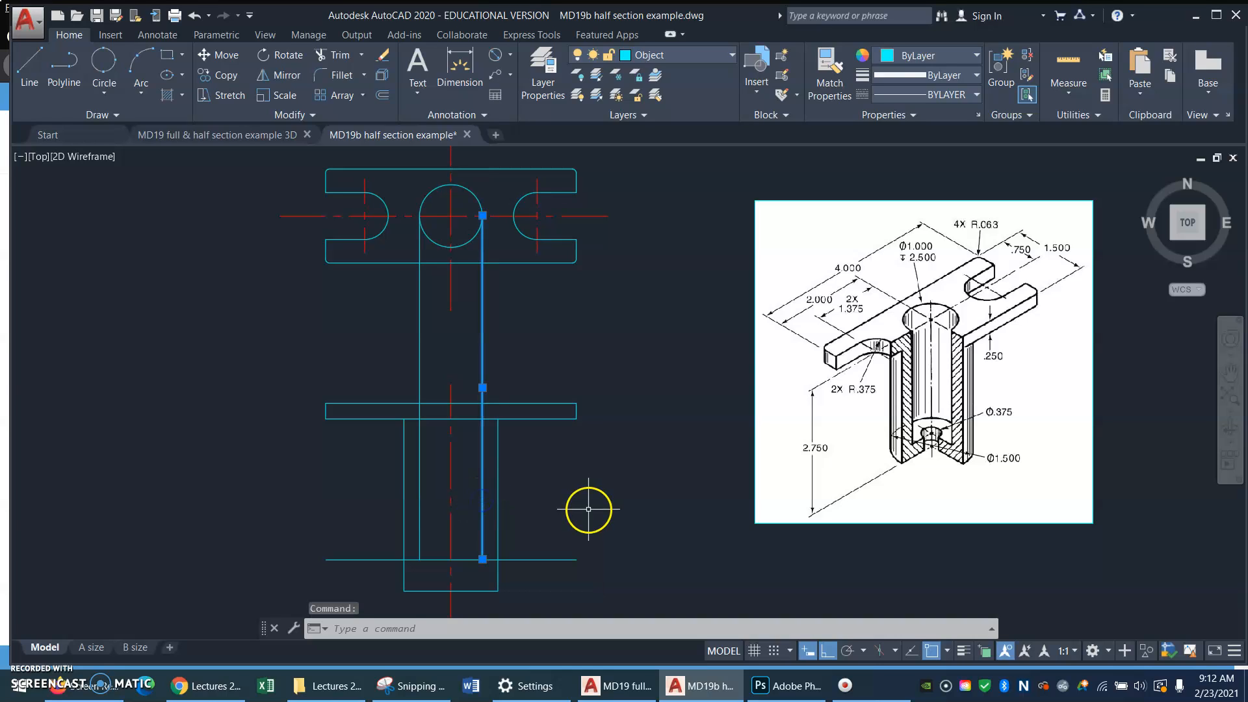
{"action": "key", "text": "Return"}
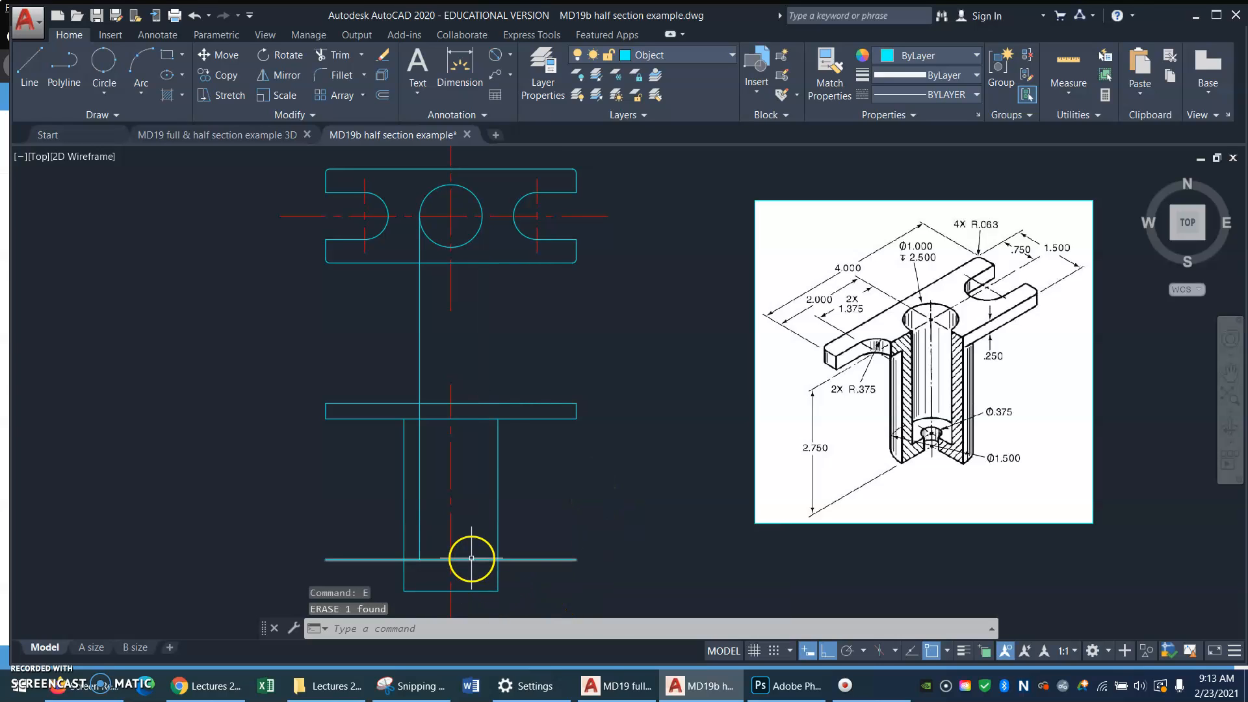
Step: Trim the bore depth line so it spans only between the left projection line and the front view's vertical centerline
{"action": "type", "text": "tr"}
{"action": "key", "text": "Return"}
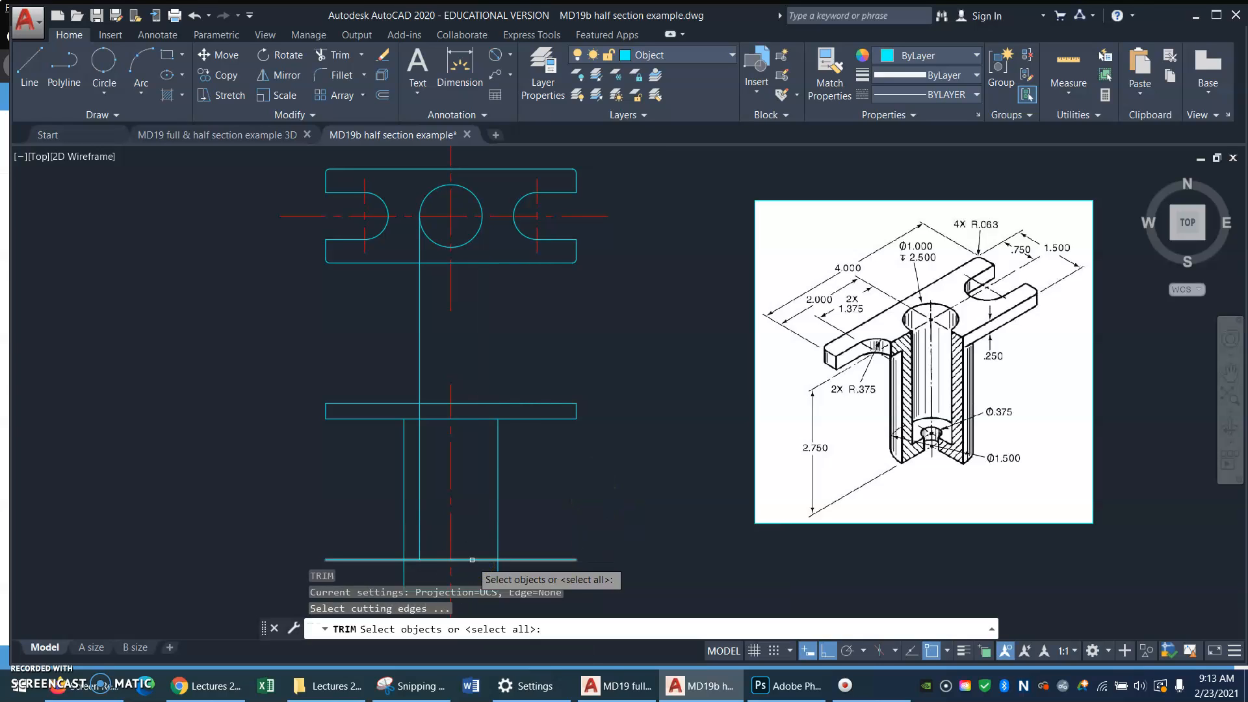
{"action": "left_click", "coordinate": [450, 528]}
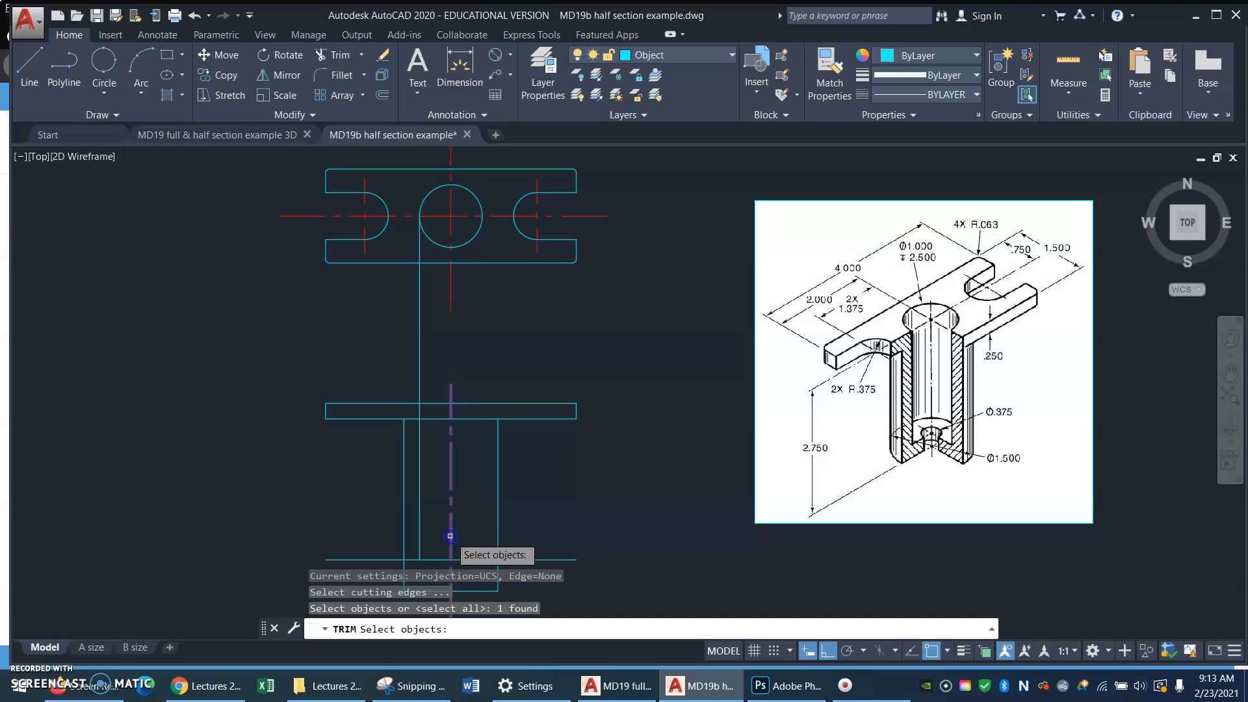
{"action": "left_click", "coordinate": [416, 522]}
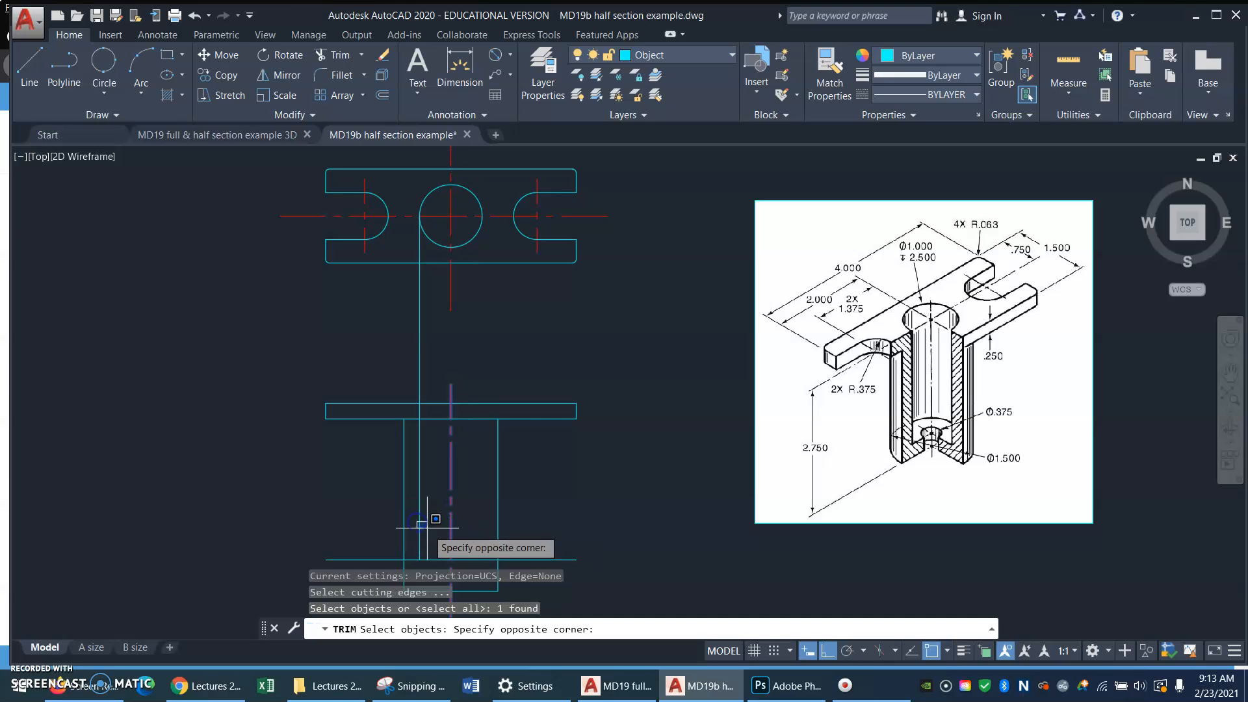
{"action": "left_click", "coordinate": [427, 528]}
{"action": "left_click", "coordinate": [426, 522]}
{"action": "left_click", "coordinate": [416, 531]}
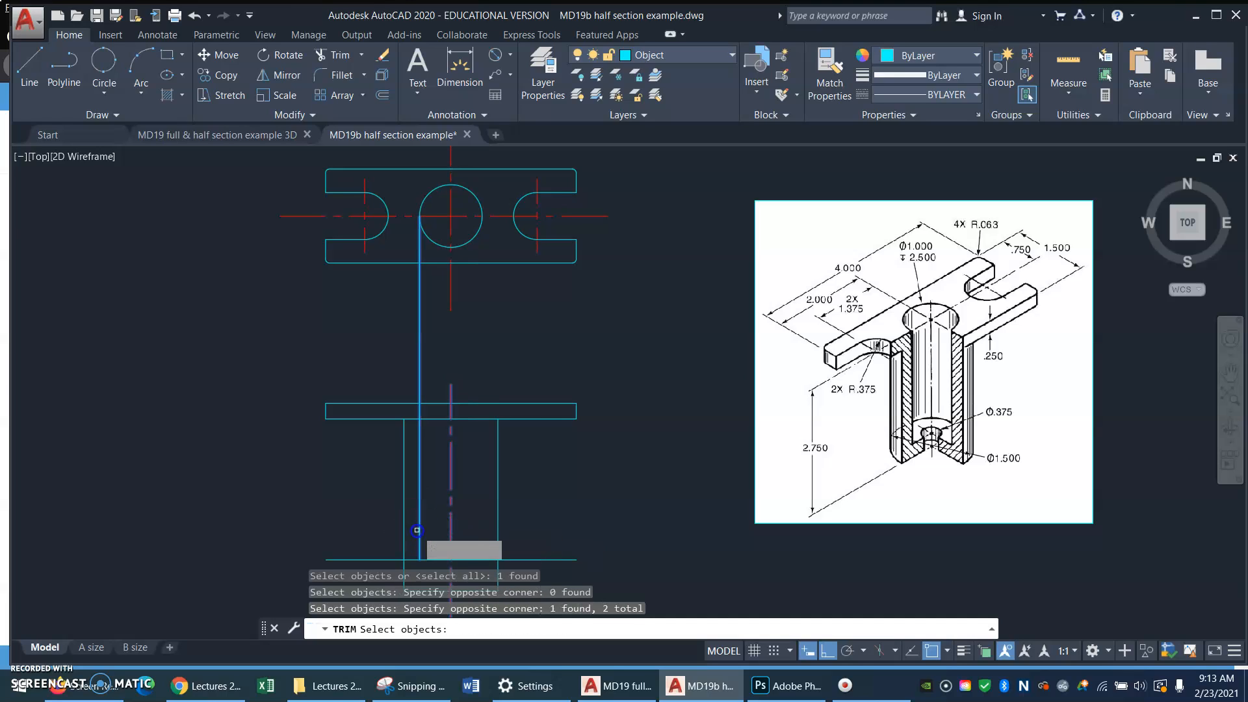
{"action": "key", "text": "Return"}
{"action": "left_click", "coordinate": [344, 559]}
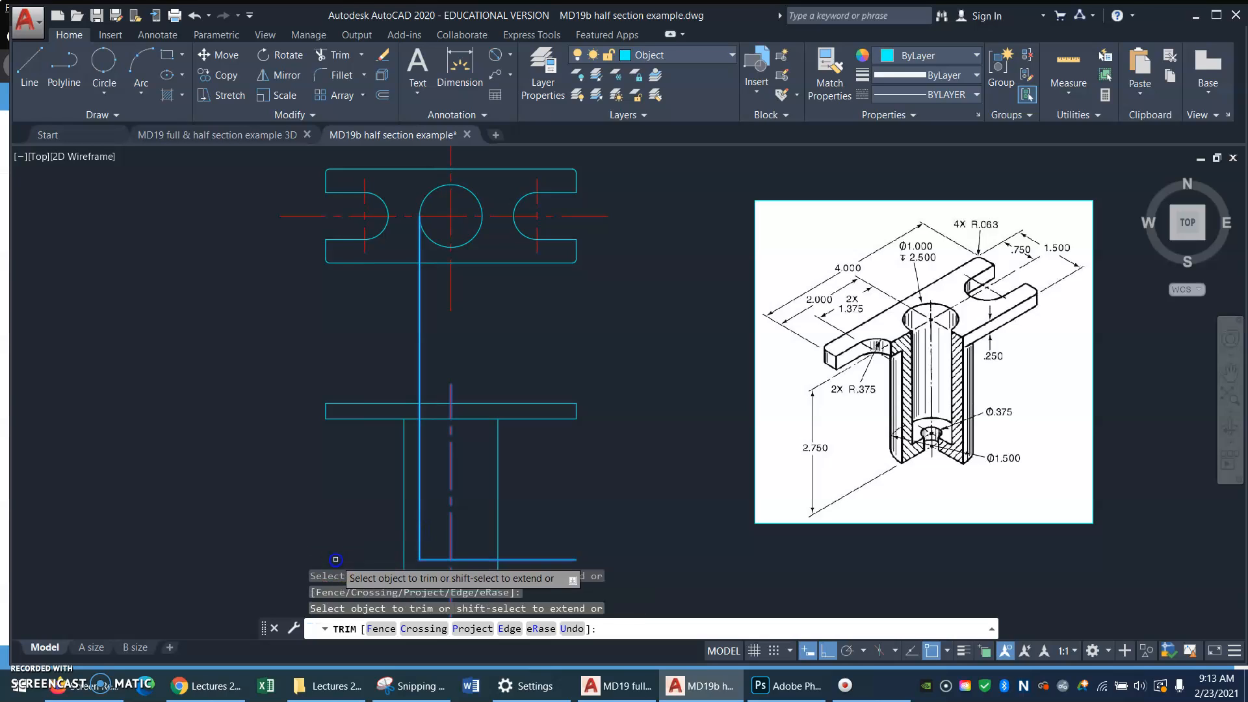
{"action": "left_click", "coordinate": [504, 562]}
{"action": "key", "text": "Return"}
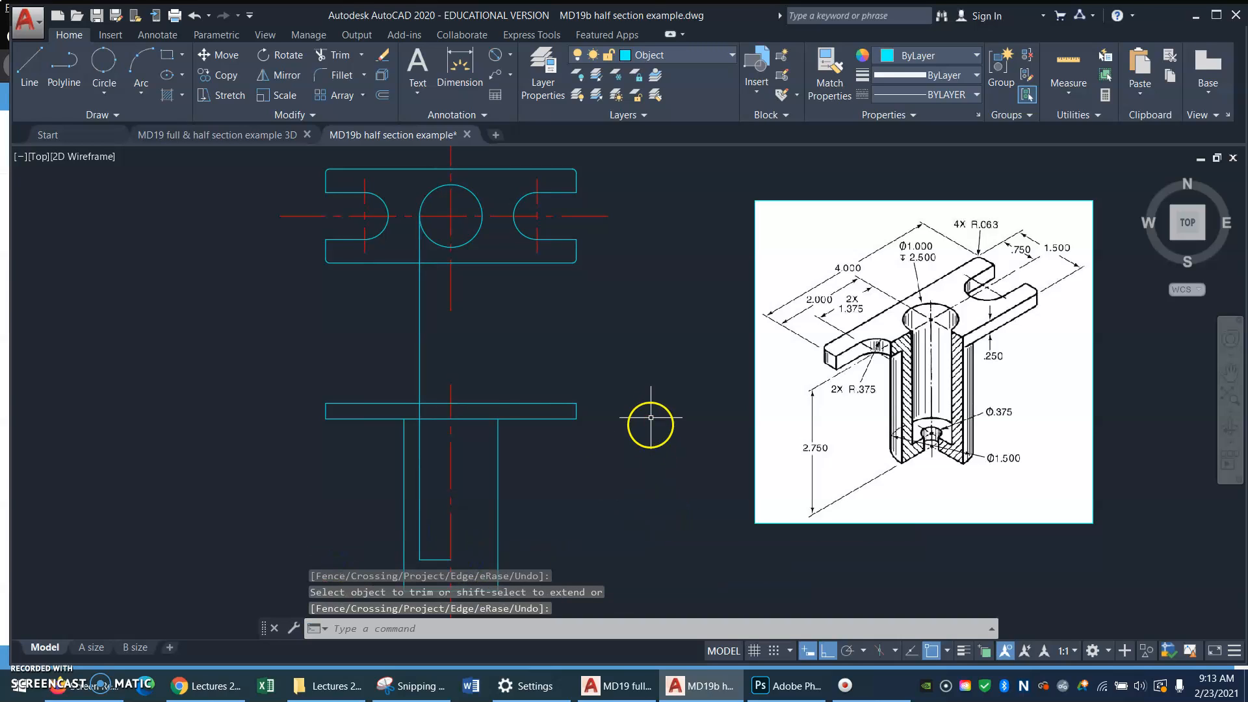
{"action": "type", "text": "pan"}
{"action": "key", "text": "Return"}
{"action": "left_click_drag", "start_coordinate": [663, 479], "coordinate": [715, 428]}
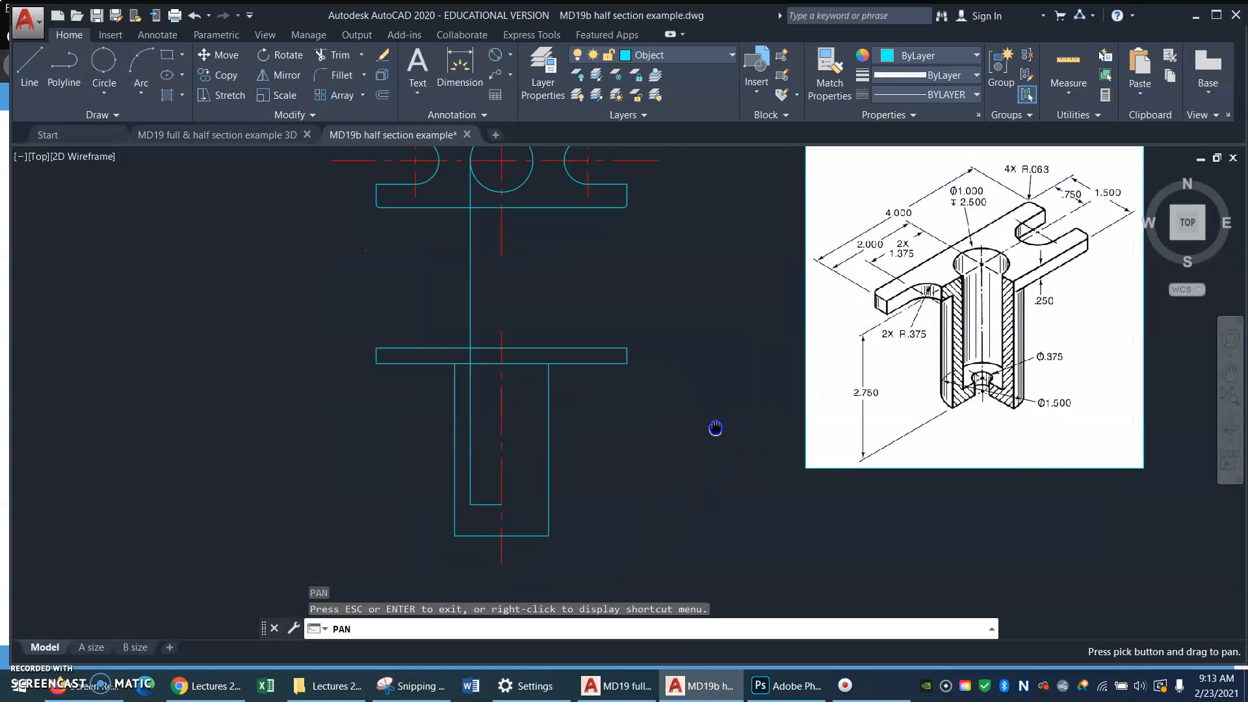
{"action": "key", "text": "Escape"}
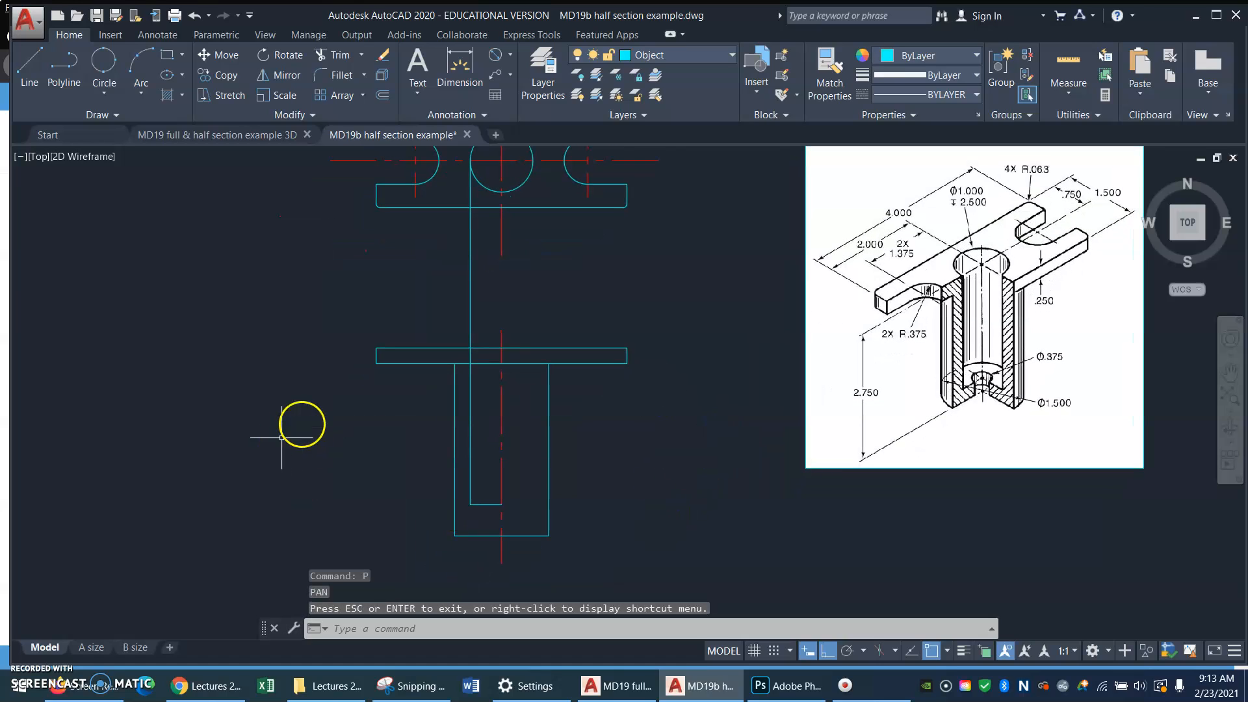